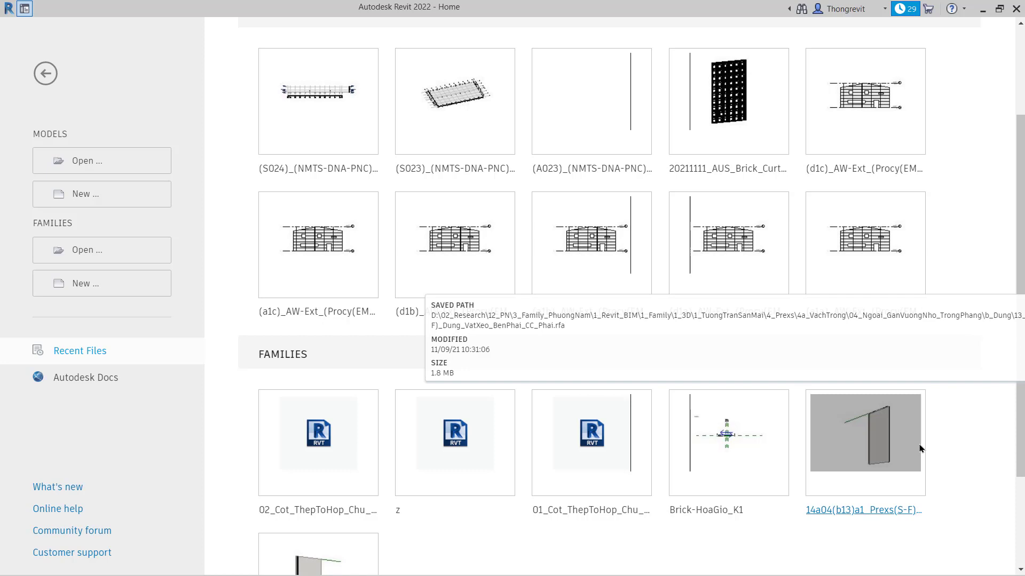
Step: Create a new family from the English Metric Structural Framing - Complex and Trusses.rft template
click(109, 293)
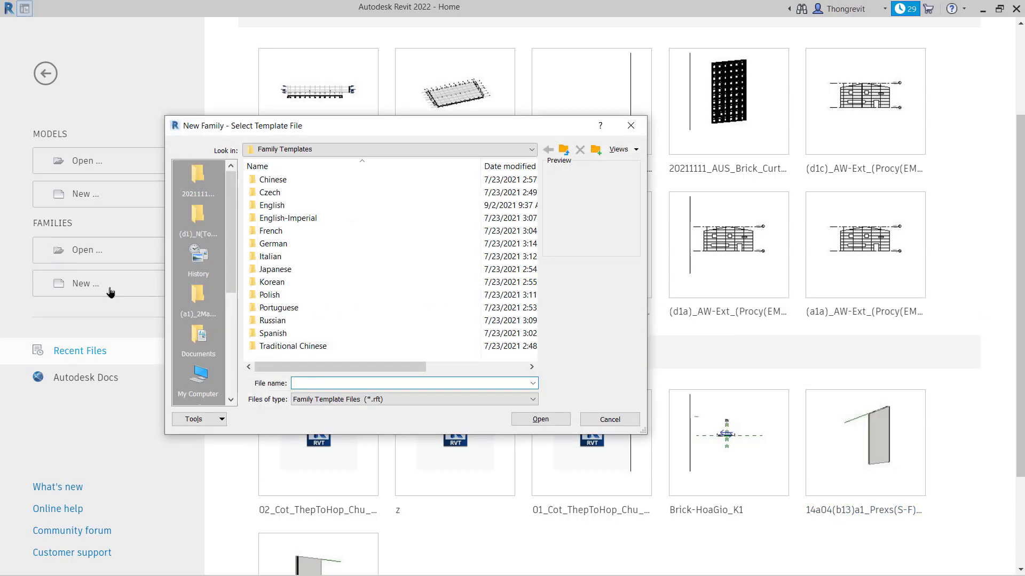
double_click(272, 206)
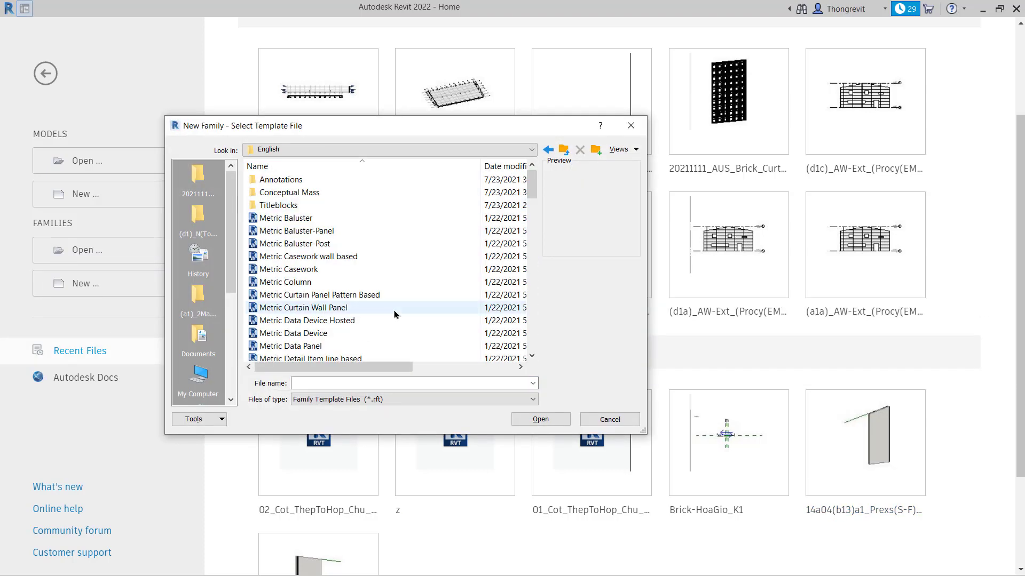
scroll(368, 303, down, 7)
scroll(368, 302, down, 10)
scroll(346, 278, down, 1)
scroll(298, 229, down, 5)
click(278, 205)
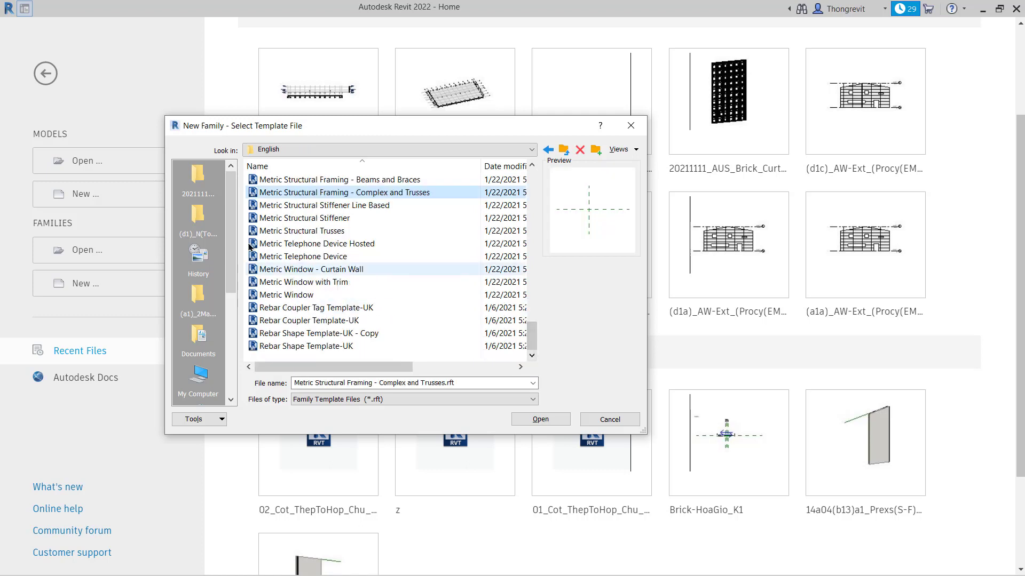
scroll(278, 201, down, 1)
mouse_move(280, 199)
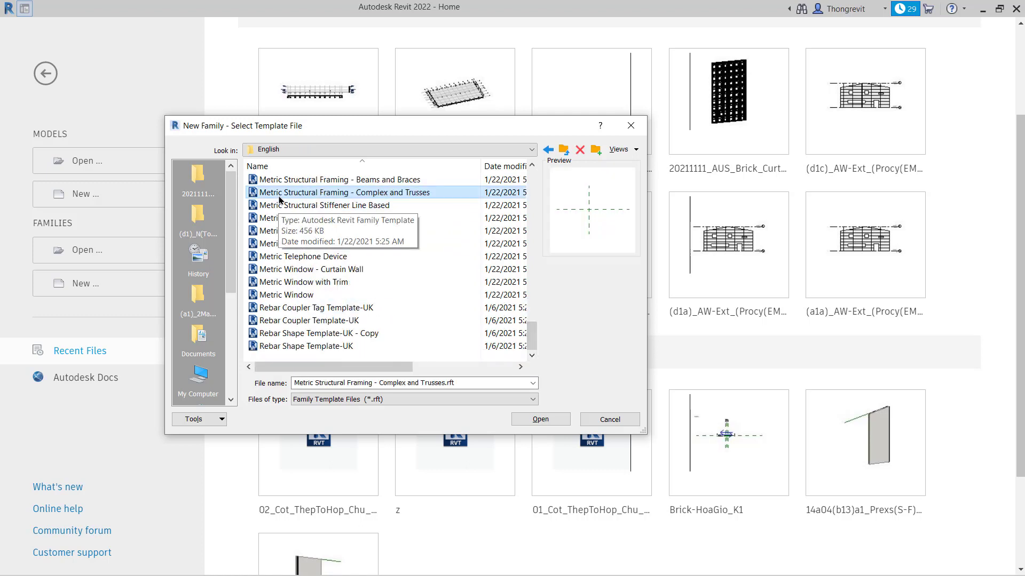
click(540, 419)
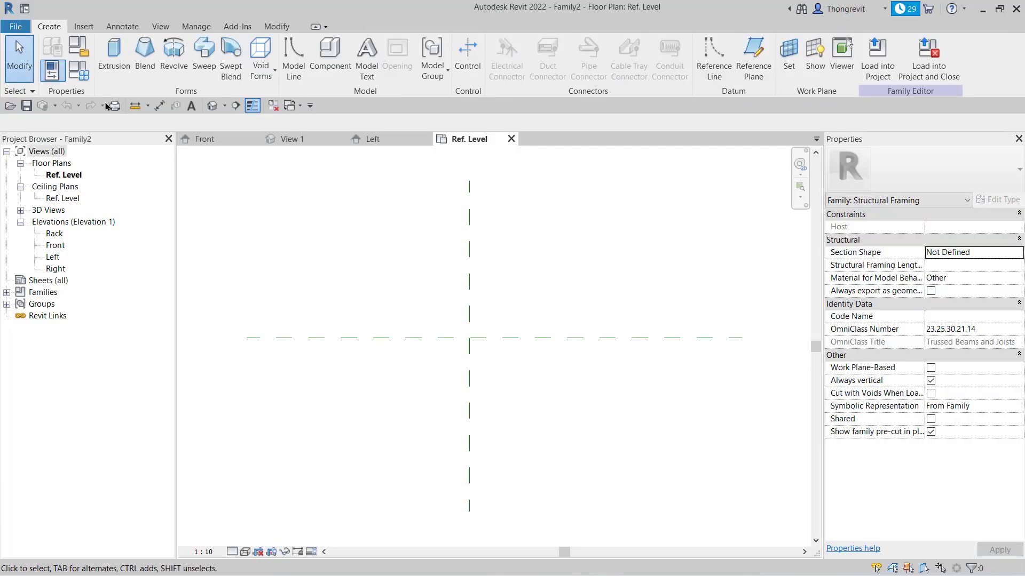
Step: Save the family as 01_Keo_Zamil_Nhip_DauCot_K1.rfa in 2_S > S_Framing > Steel > Keo_Zamil, replacing the old file
click(16, 32)
click(138, 199)
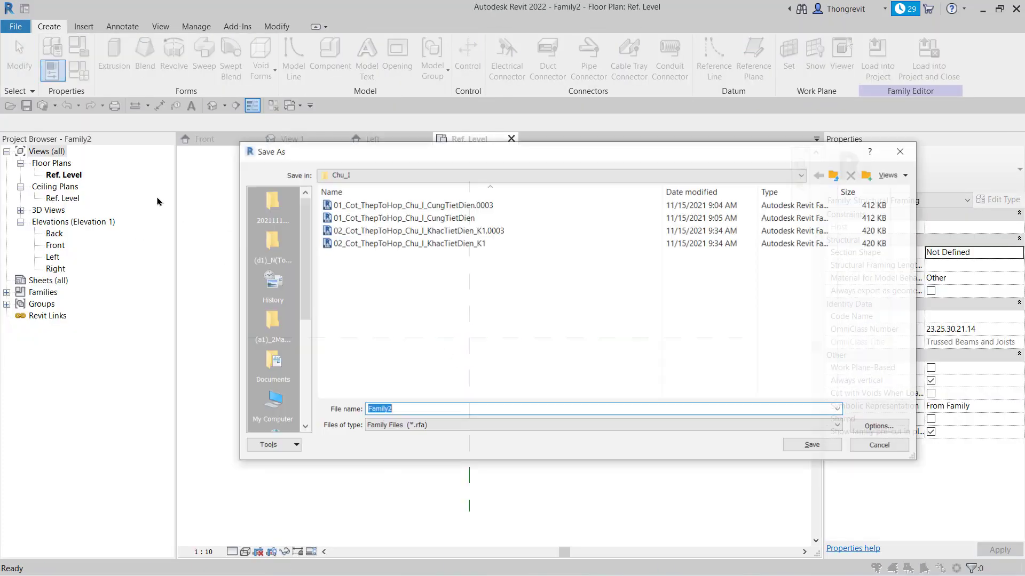
click(536, 176)
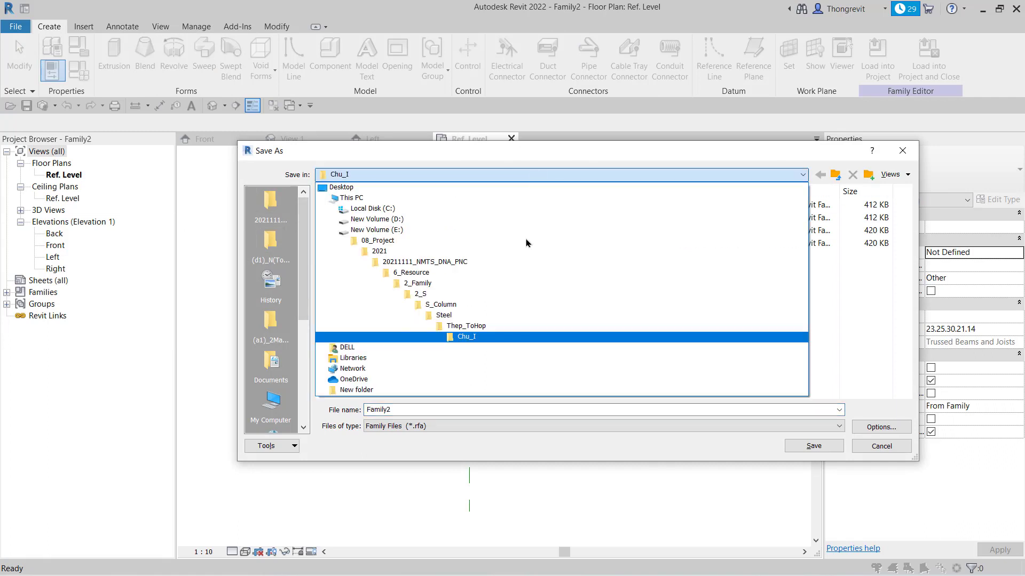
click(486, 295)
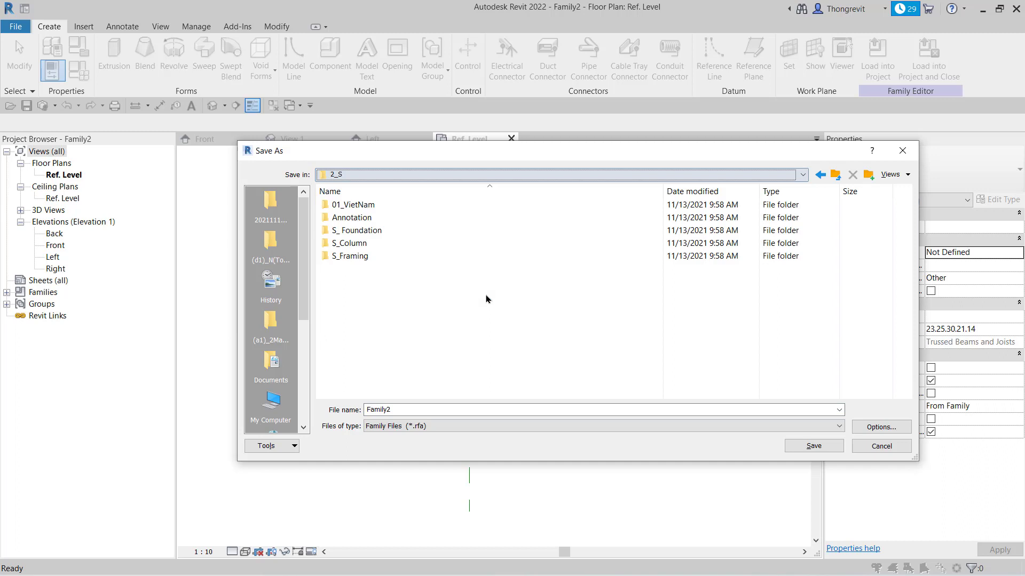
double_click(381, 257)
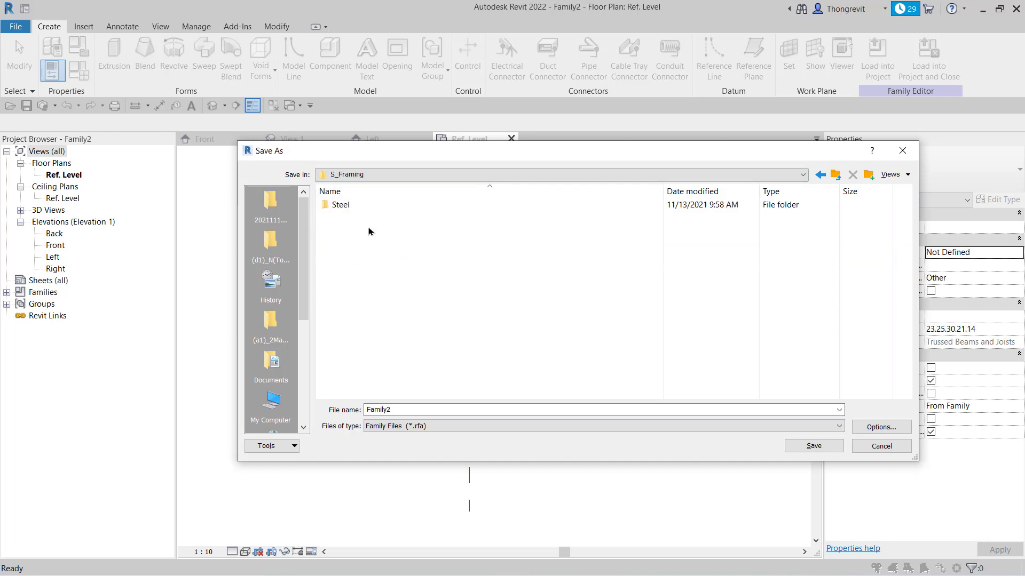
double_click(374, 206)
double_click(387, 245)
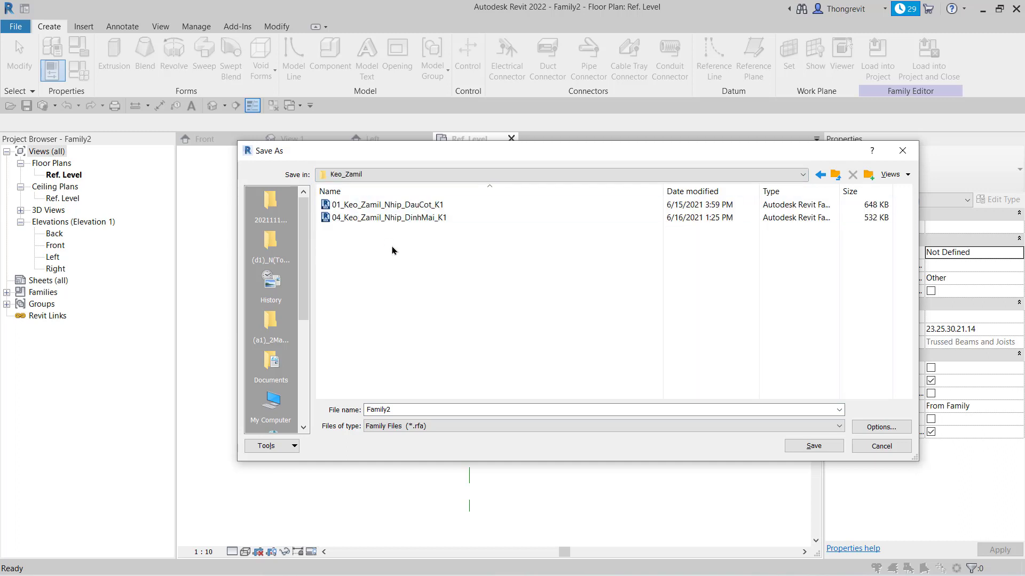
key(Down)
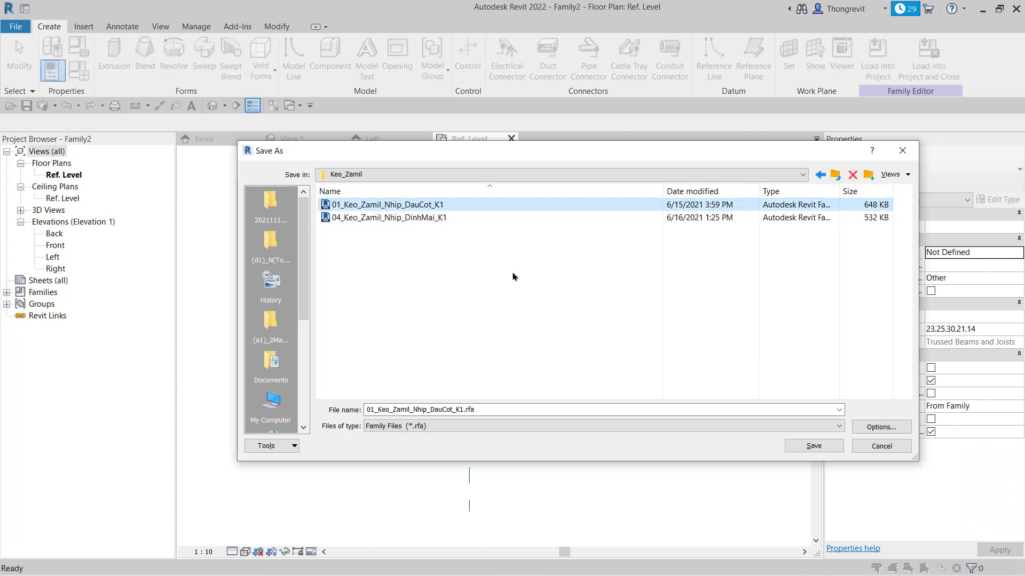
click(814, 446)
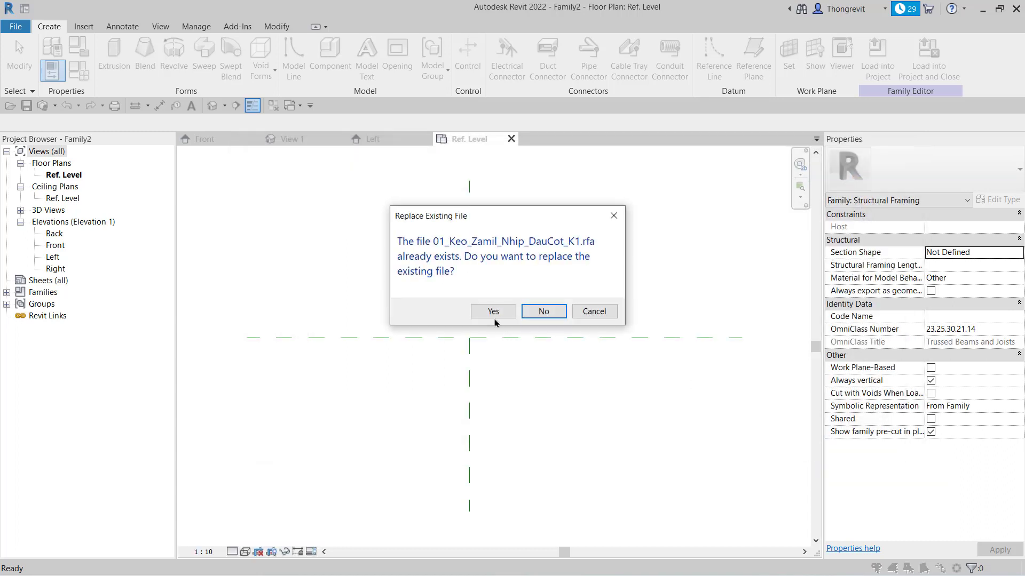
key(Return)
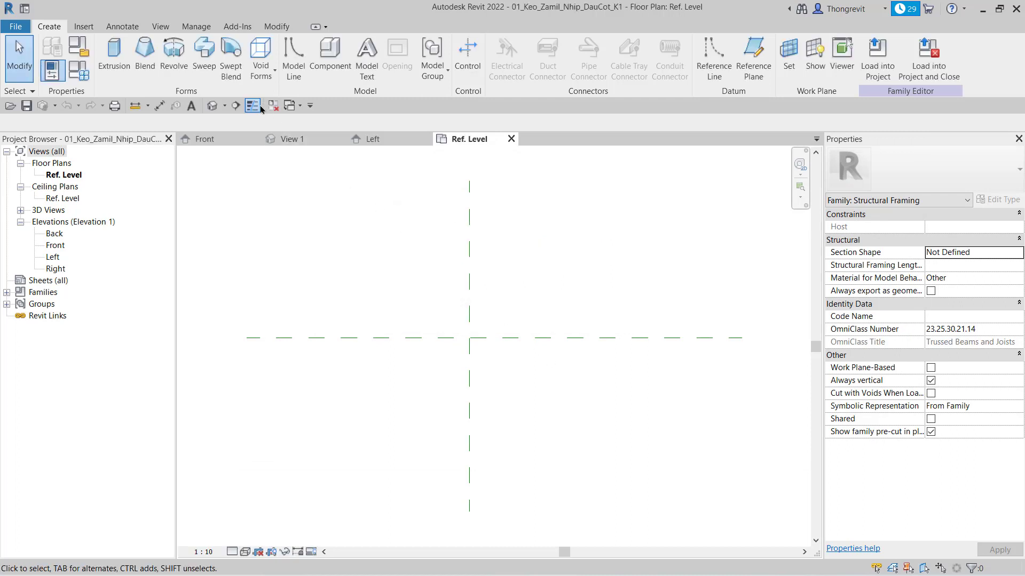
click(207, 30)
click(151, 54)
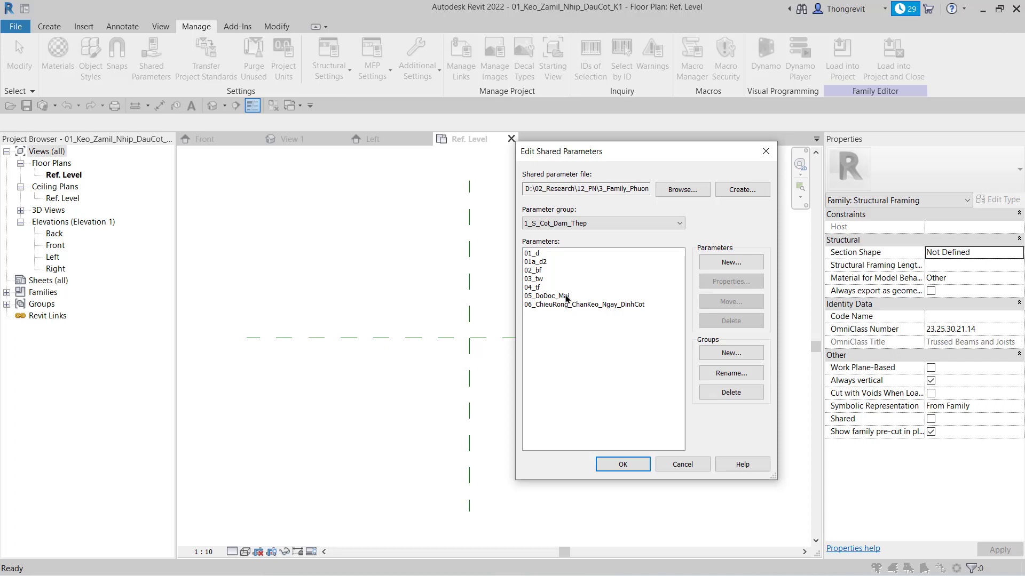
click(566, 297)
shift+click(587, 305)
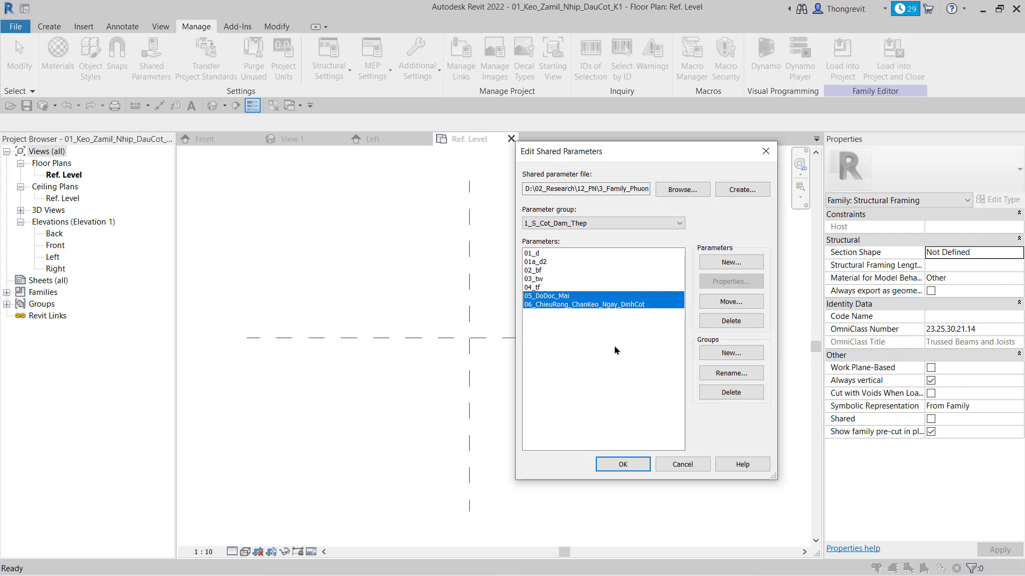
click(765, 153)
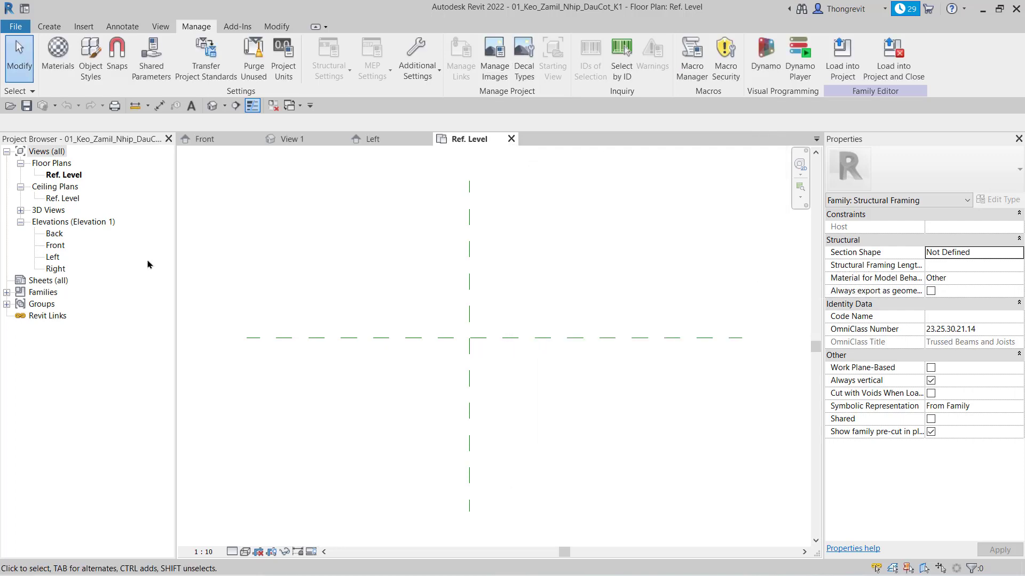
Step: In the Front elevation, draw a vertical reference plane right of centre
double_click(55, 246)
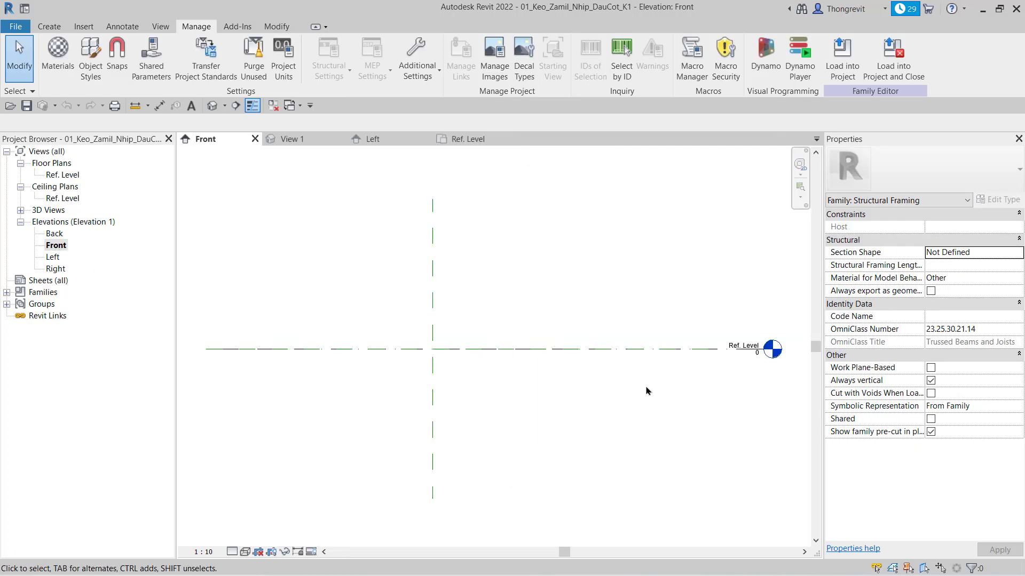
click(49, 26)
click(754, 59)
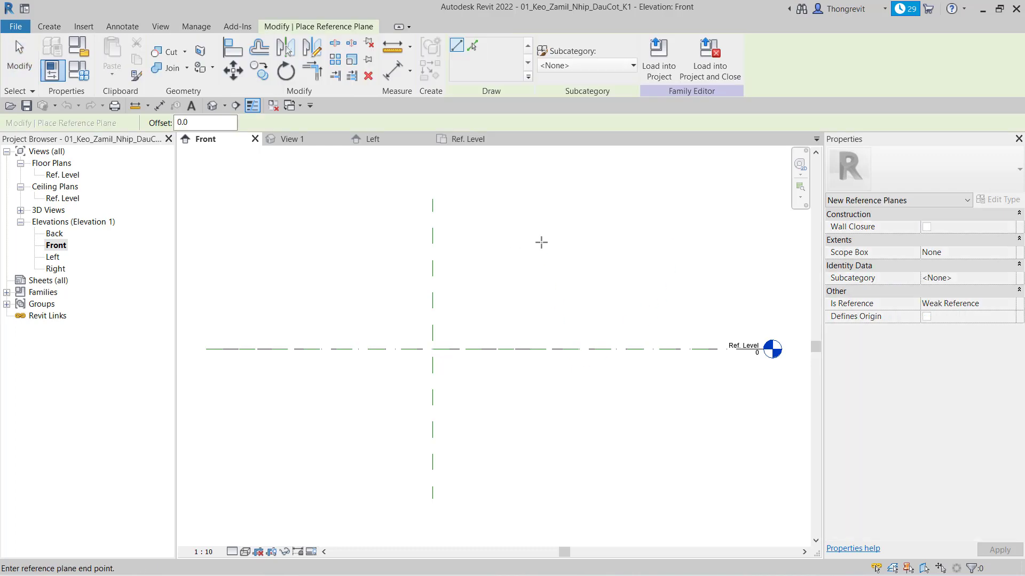
click(542, 414)
Step: Add an aligned dimension from the centre reference plane to the new plane
key(d)
key(i)
click(433, 383)
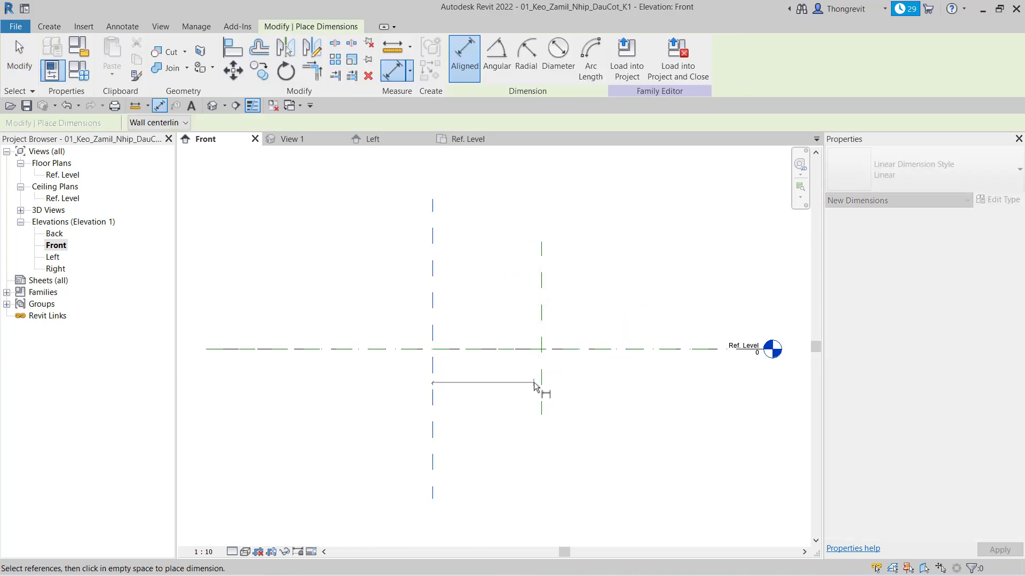
click(540, 386)
click(511, 377)
scroll(511, 377, up, 1)
scroll(504, 394, up, 2)
key(Escape)
key(Escape)
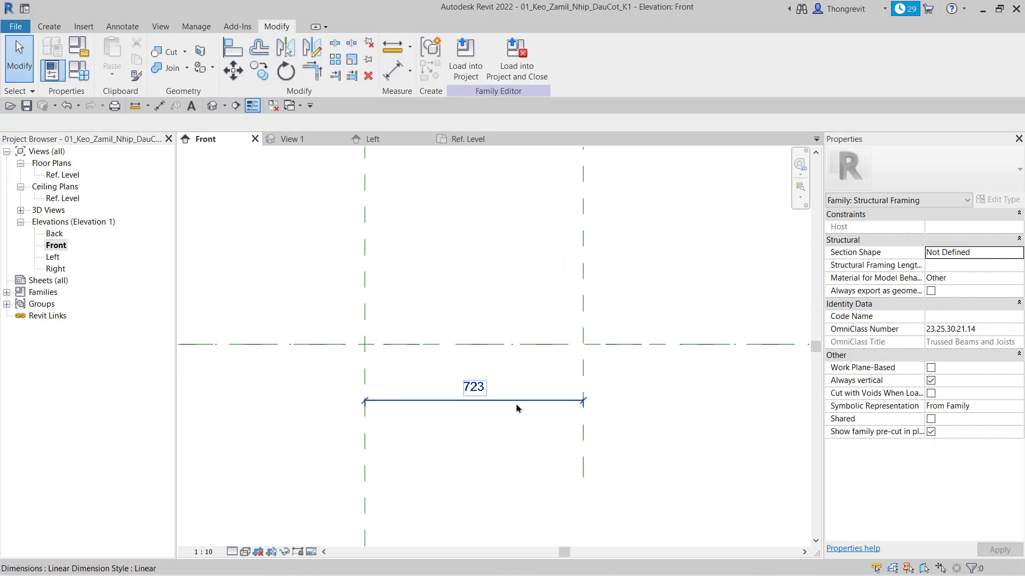
Step: Label the dimension with shared parameter 06_ChieuRong_ChanKeo_Ngay_DinhCot and set it to 1000
click(515, 408)
click(589, 57)
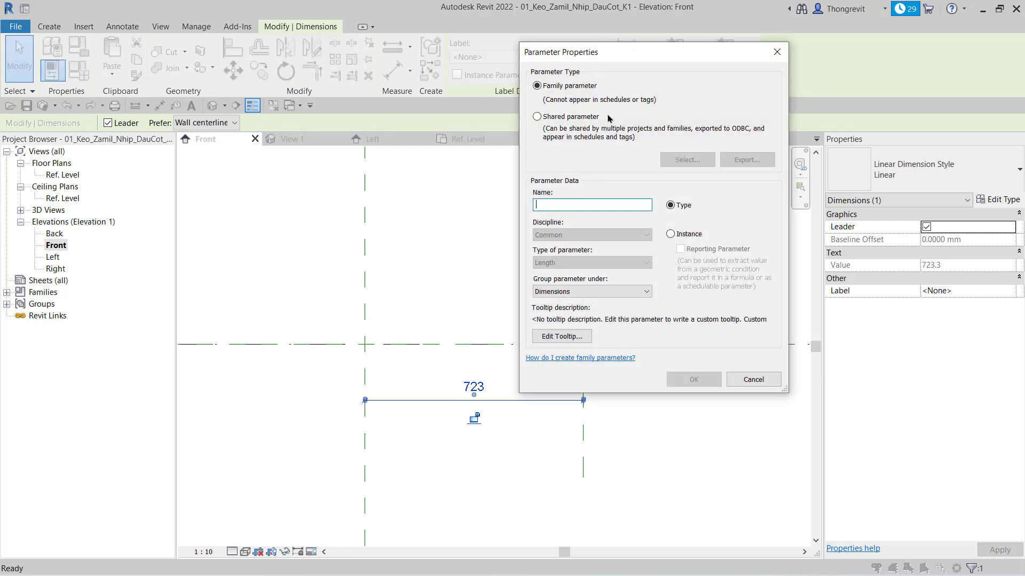
click(538, 117)
click(675, 164)
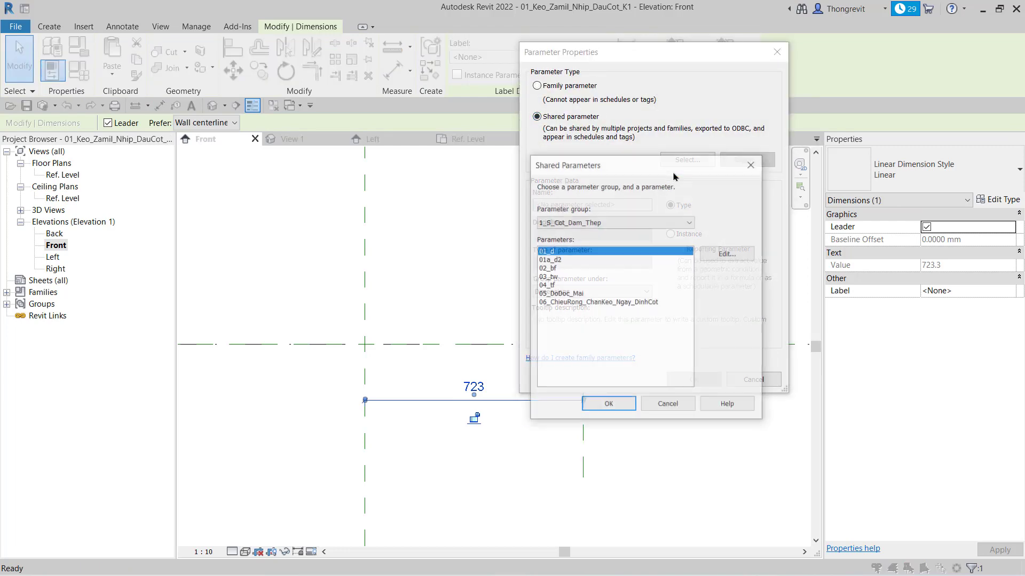
click(610, 303)
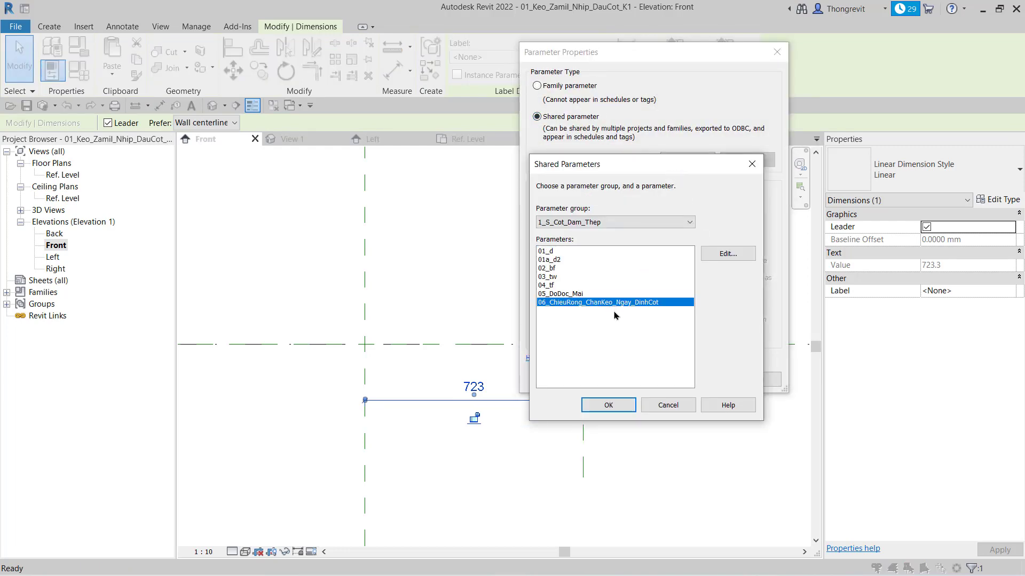
click(623, 409)
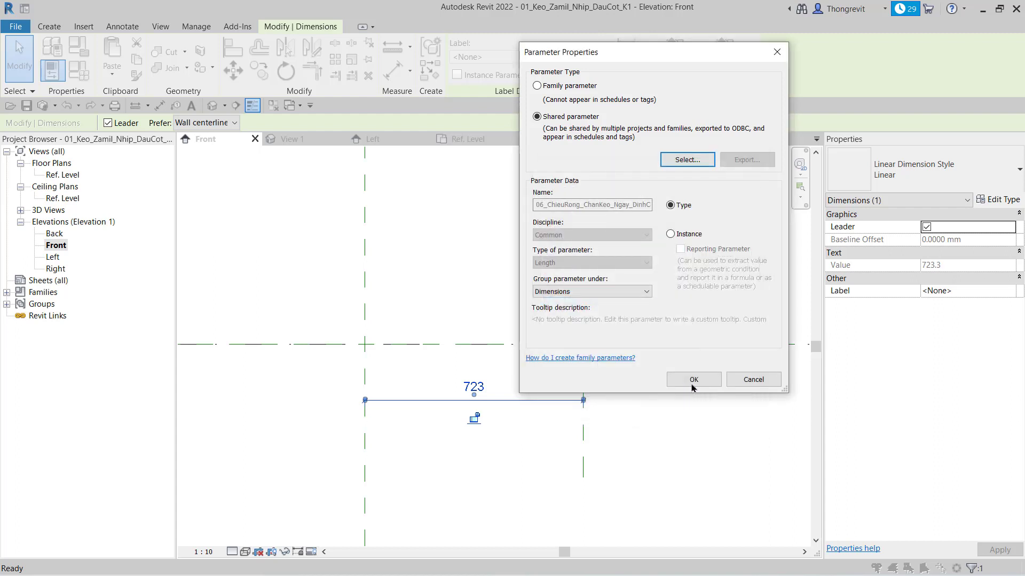
click(691, 379)
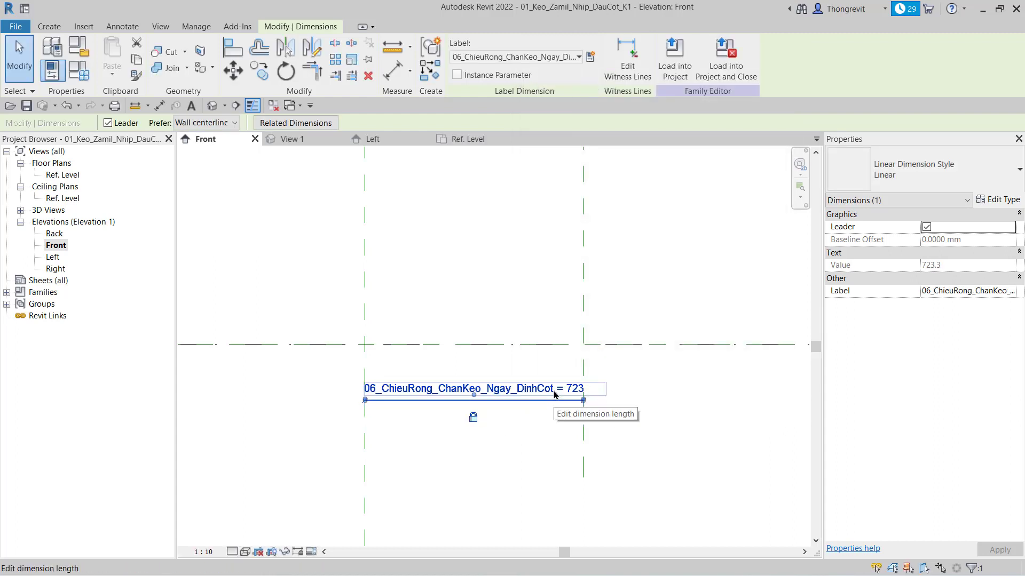
click(554, 395)
text(1000)
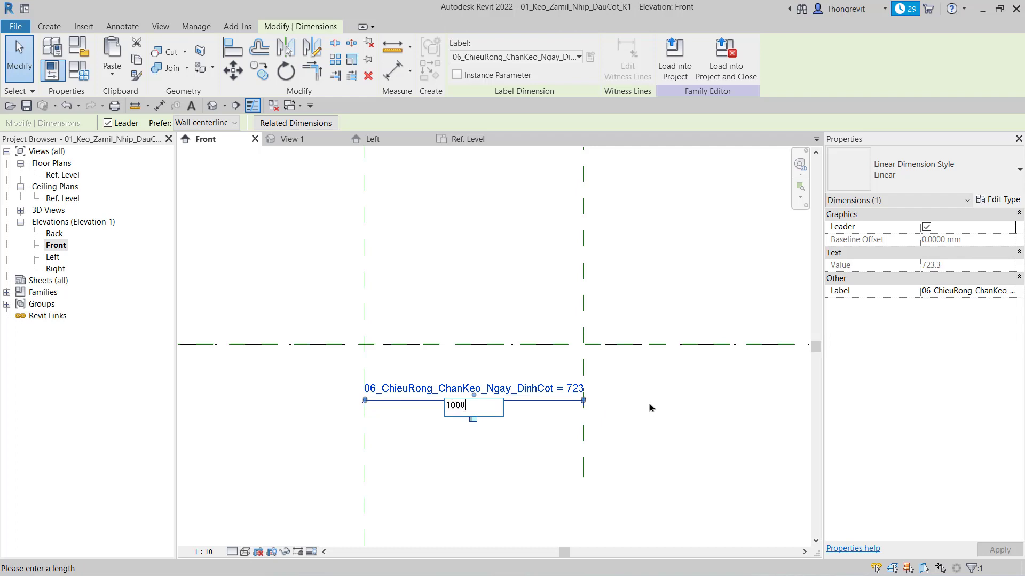
key(Return)
click(727, 449)
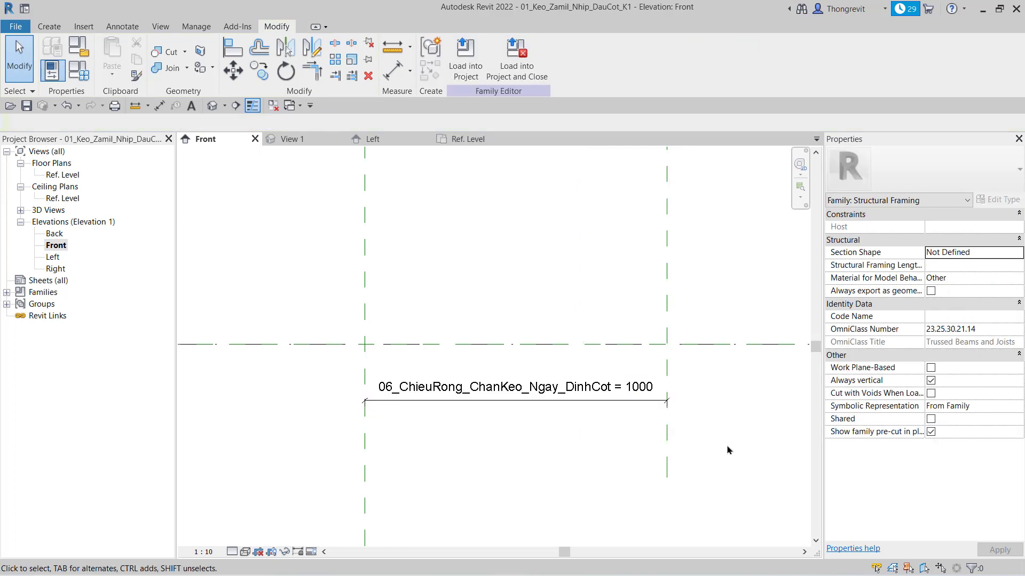
scroll(689, 468, up, 1)
scroll(689, 468, up, 1)
Step: Draw a 620-long sloped reference line toward the 1000-wide reference plane
click(60, 29)
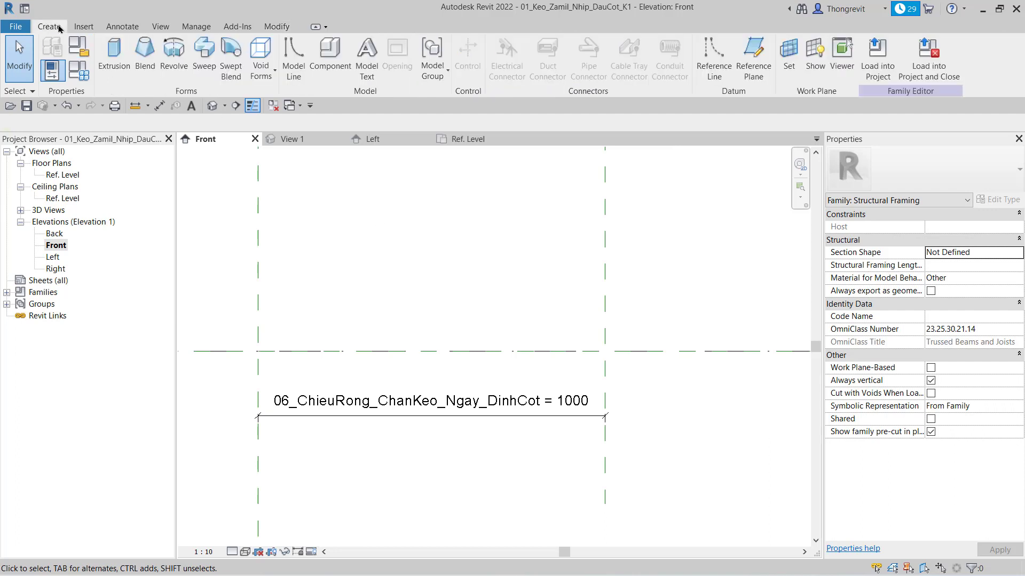
click(710, 75)
click(581, 322)
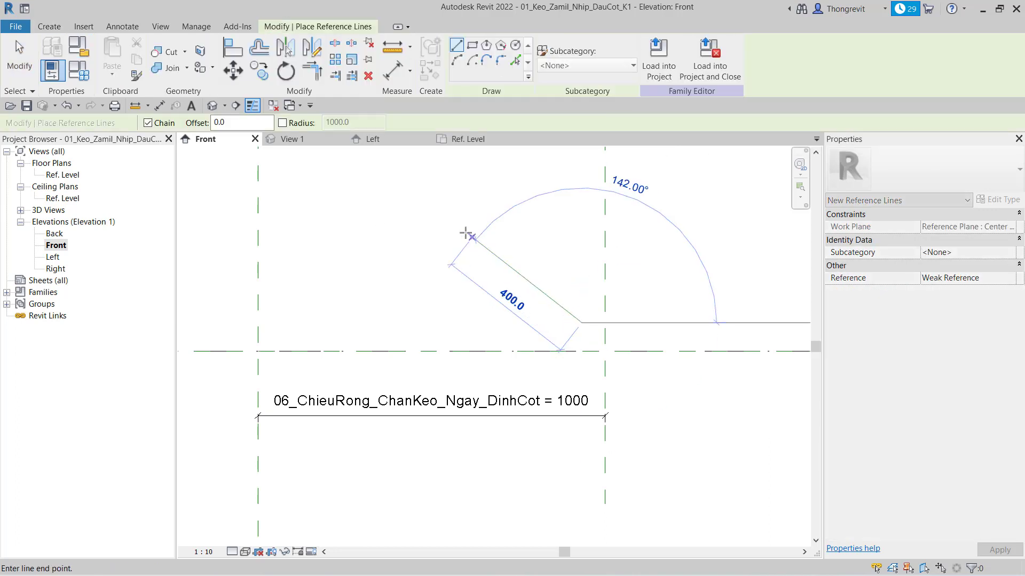
click(429, 171)
scroll(603, 288, up, 2)
key(Escape)
key(Escape)
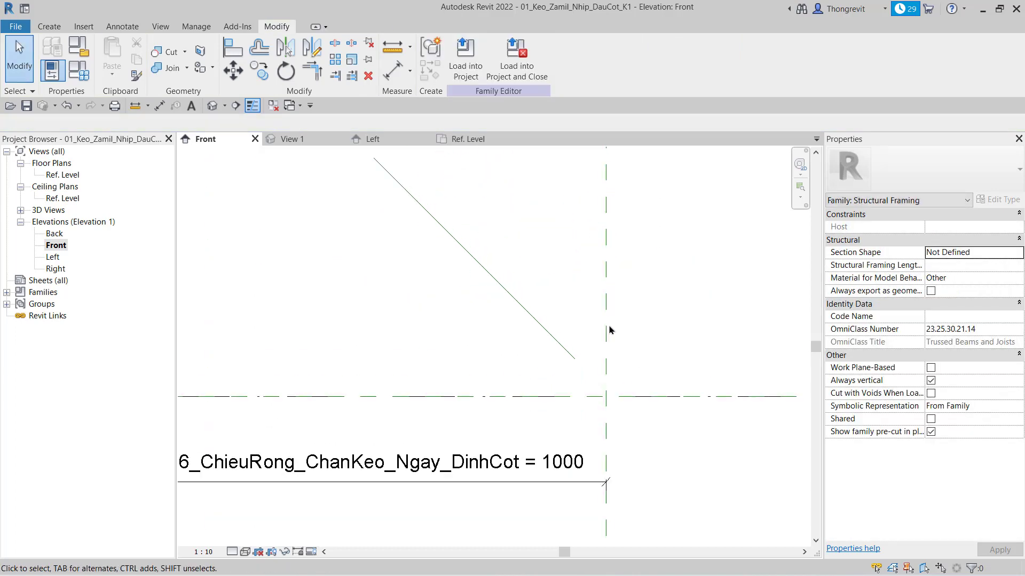
Step: Close the View 1, Left and Ref. Level views, then inspect the sloped line's temporary dimensions
click(607, 330)
click(670, 336)
click(272, 105)
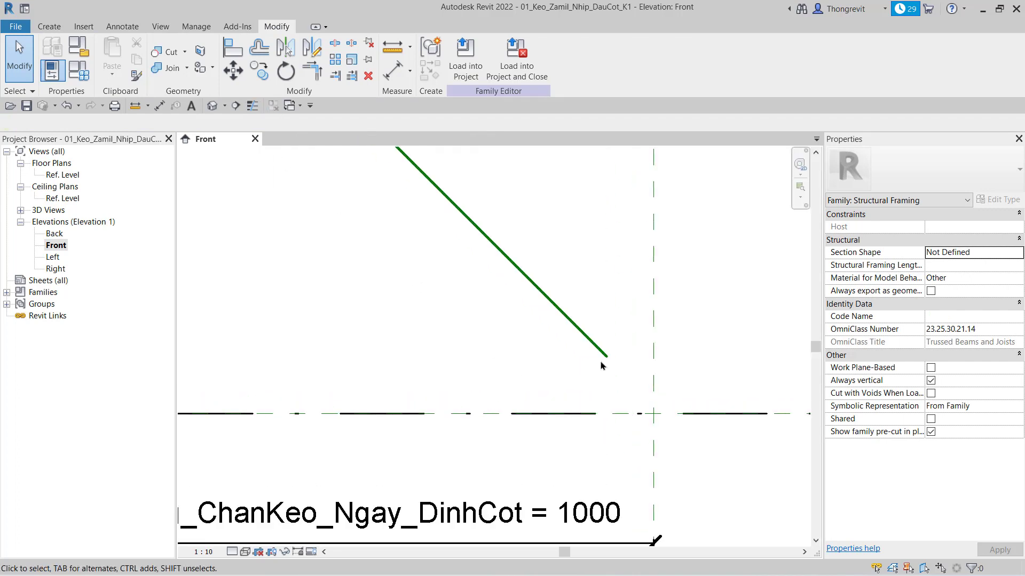
click(583, 336)
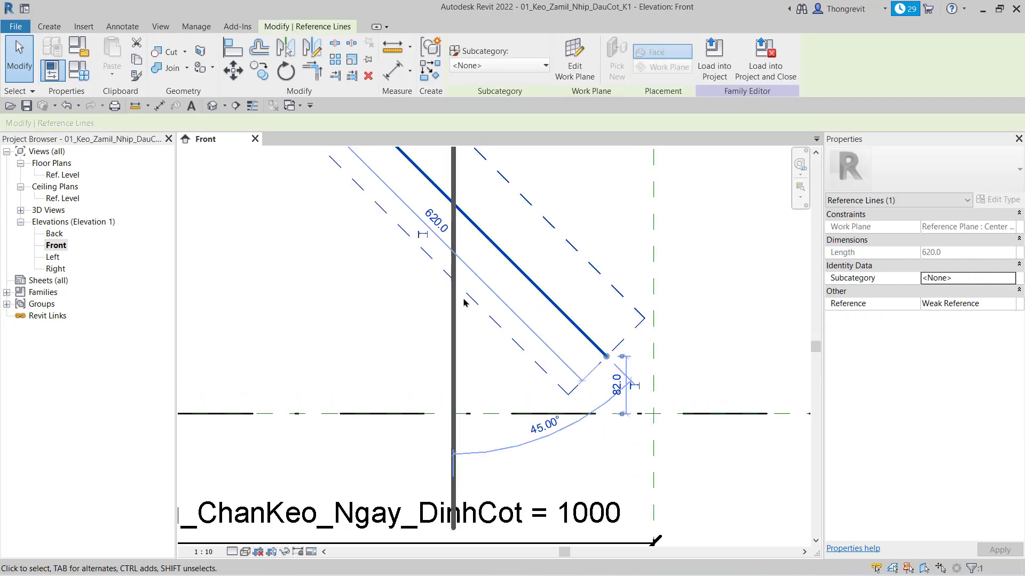
click(709, 325)
scroll(667, 324, down, 3)
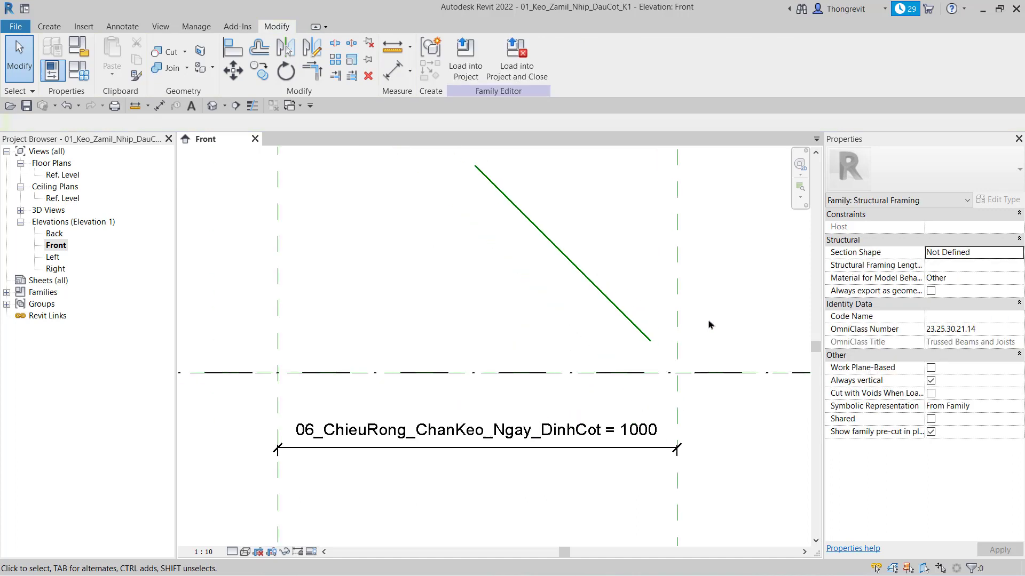
Step: Dimension the sloped line's lower end to both reference planes (82 and 67)
click(159, 105)
click(614, 394)
click(560, 362)
click(670, 367)
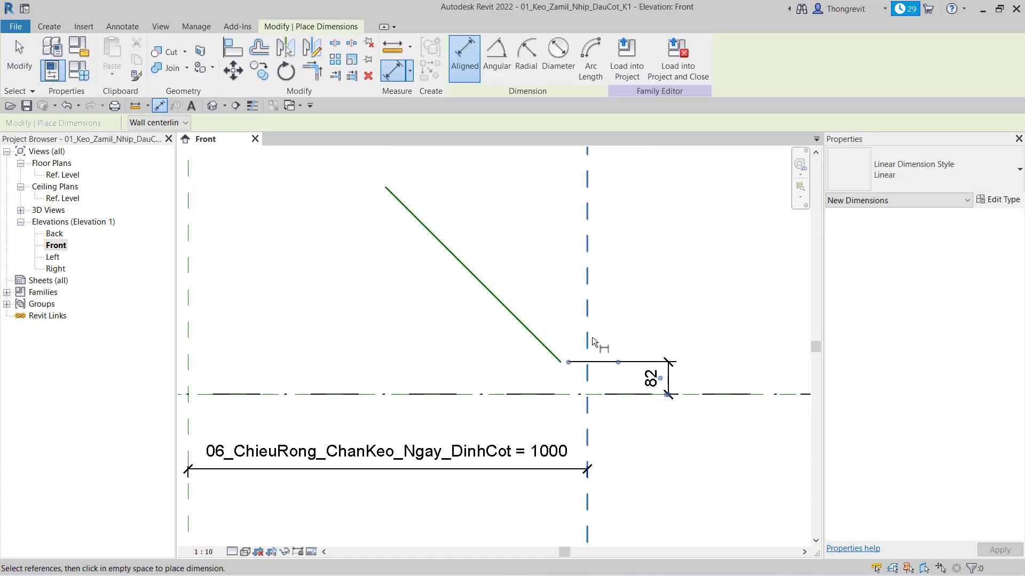
click(587, 347)
click(560, 361)
click(559, 447)
key(Escape)
key(Escape)
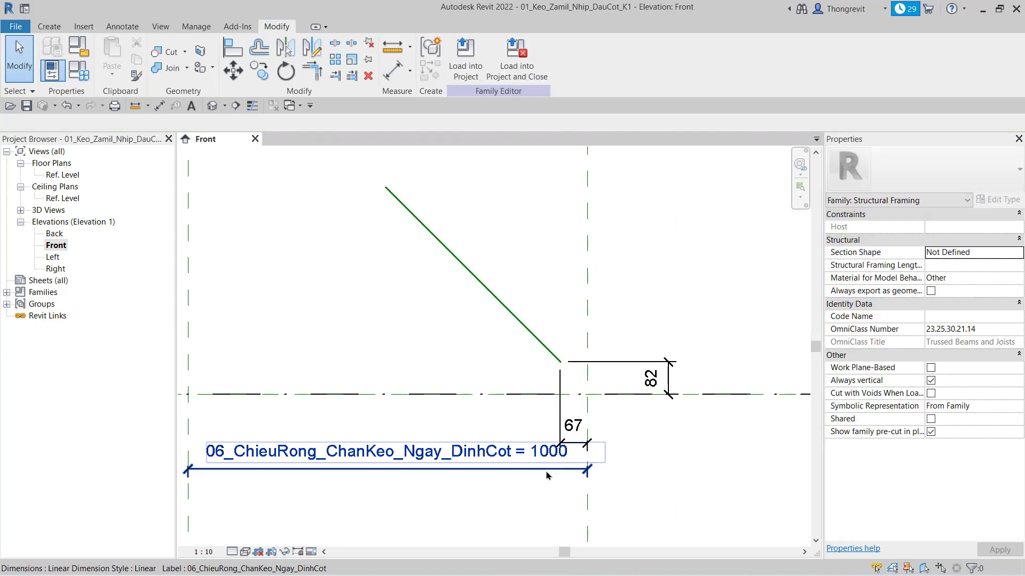
drag(566, 470, 679, 496)
click(679, 497)
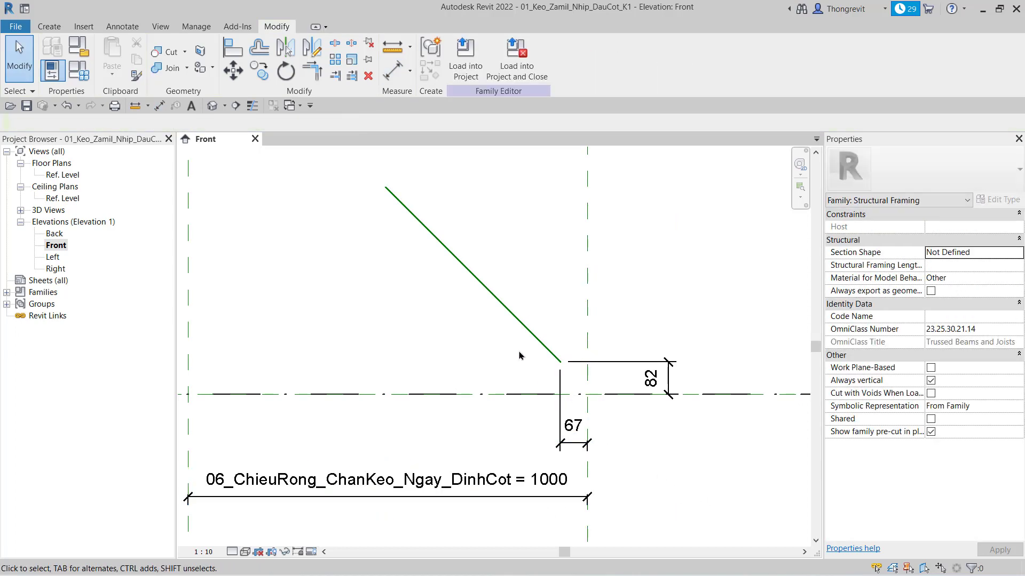
Step: Set both offset dimensions to 0, snapping the line end onto the plane intersection
click(517, 326)
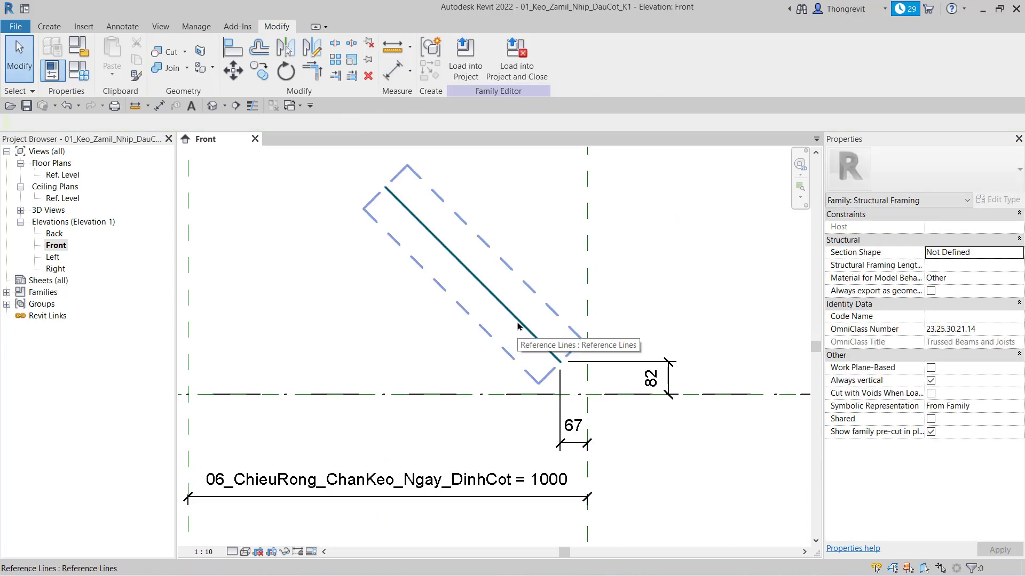
click(573, 430)
text(0)
key(Return)
click(654, 378)
text(0)
key(Return)
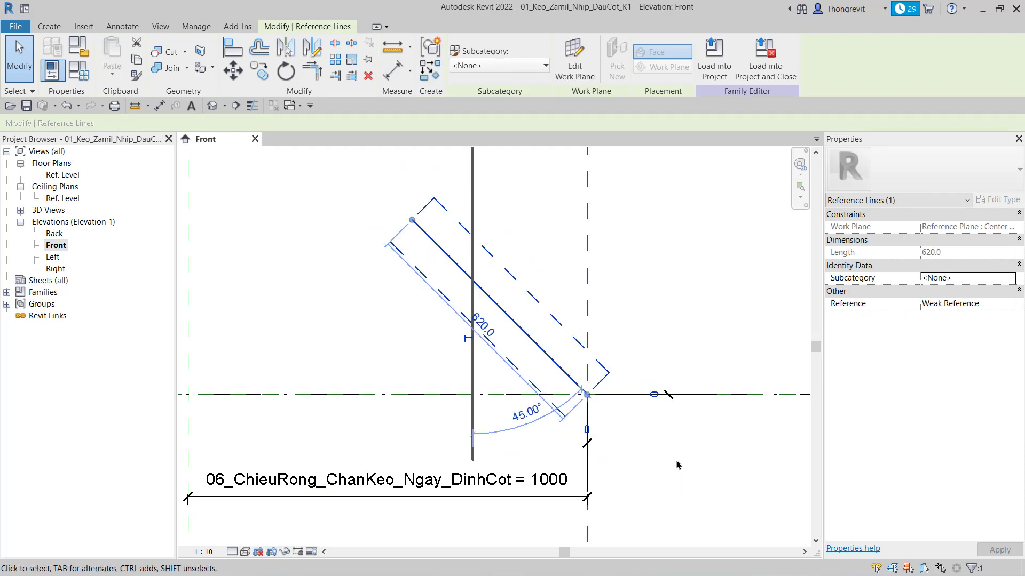
key(Escape)
click(654, 393)
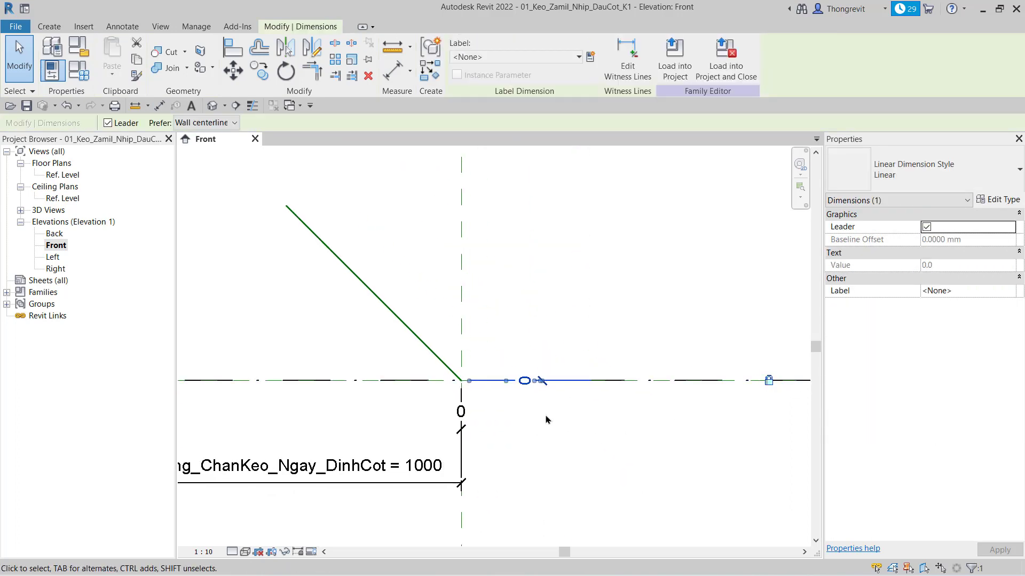
click(464, 420)
scroll(466, 421, down, 2)
mouse_move(497, 489)
middle_down()
mouse_move(560, 379)
mouse_move(587, 449)
middle_up()
key(Escape)
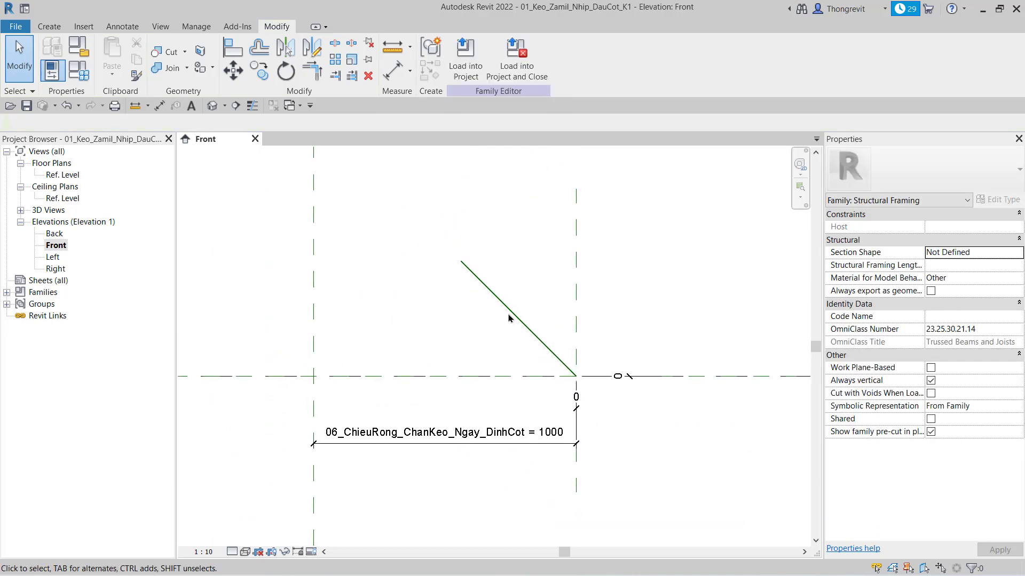
Step: Make the 620 length dimension permanent, label it with shared parameter 01_d, and set it to 800
click(511, 313)
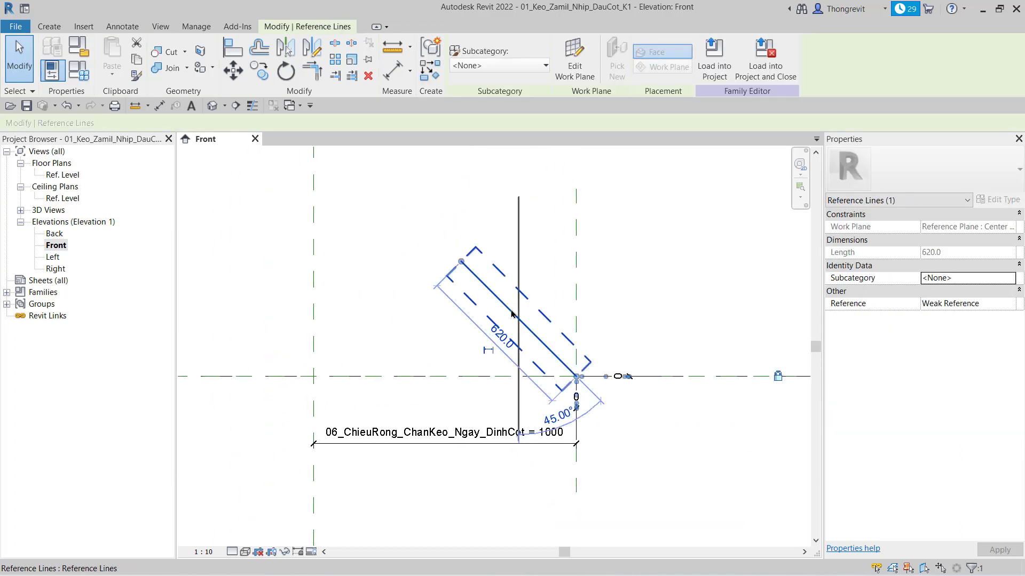
click(487, 351)
click(470, 319)
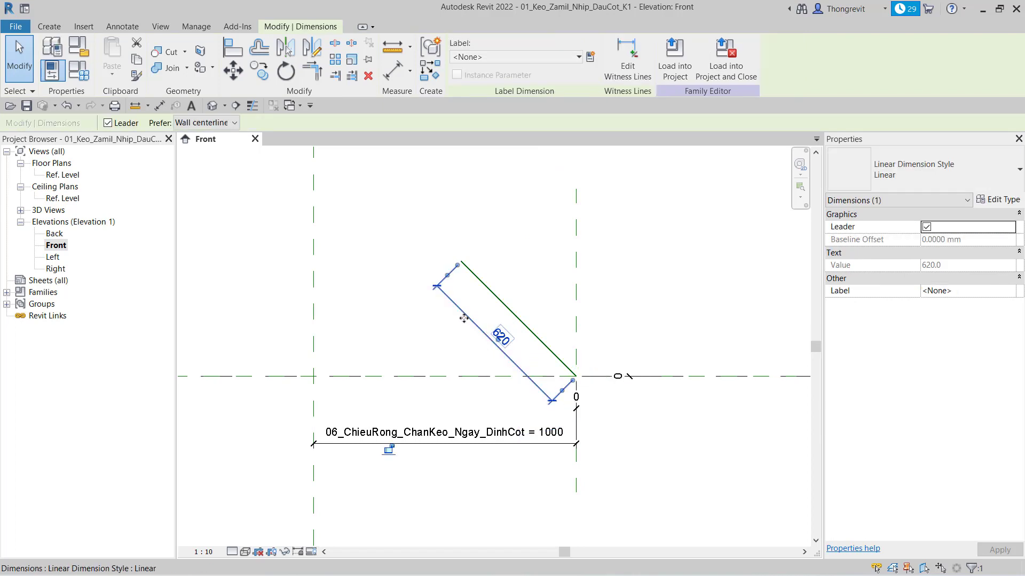
drag(470, 318, 532, 276)
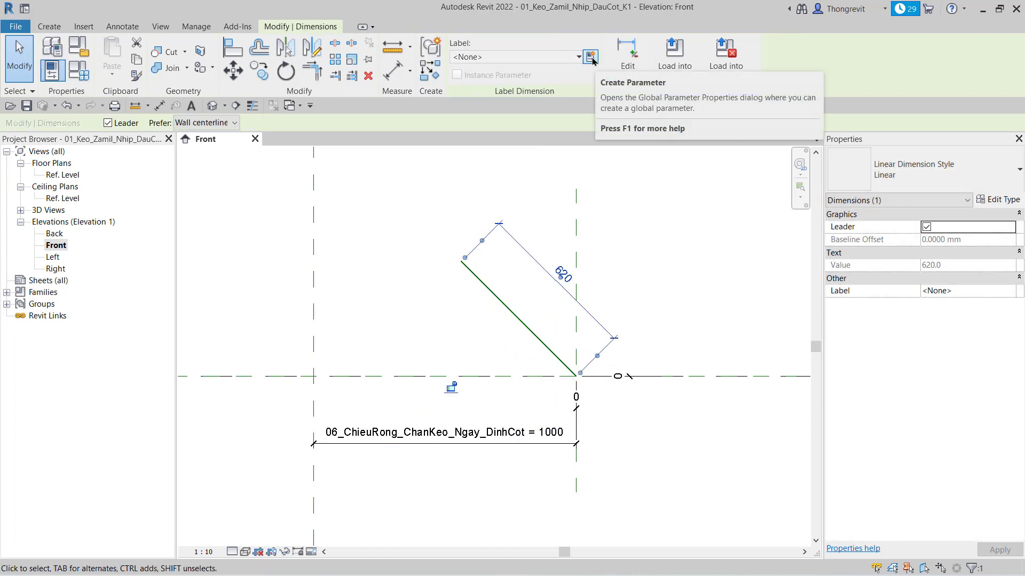
click(590, 57)
click(537, 117)
click(687, 159)
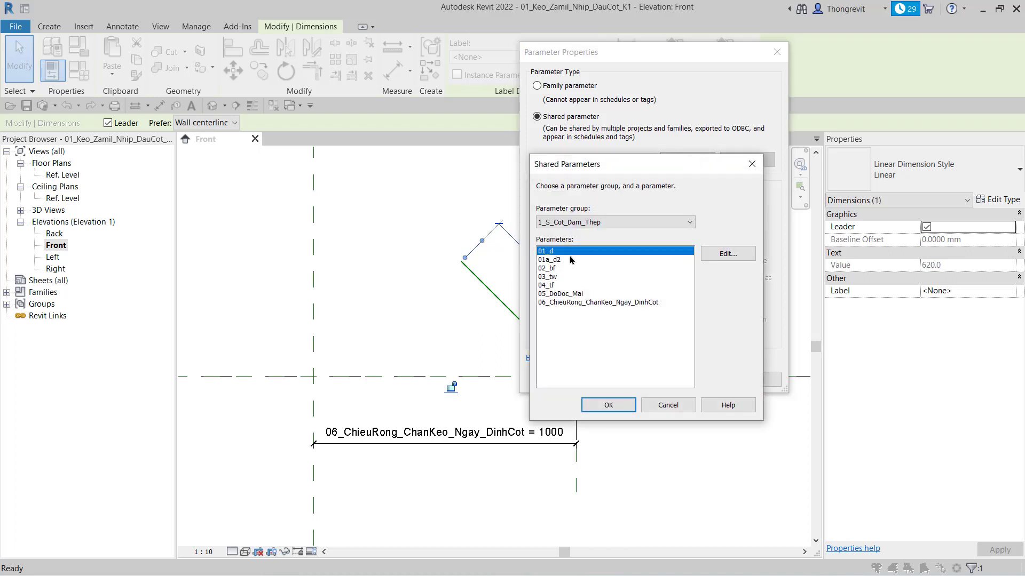
click(612, 405)
click(691, 382)
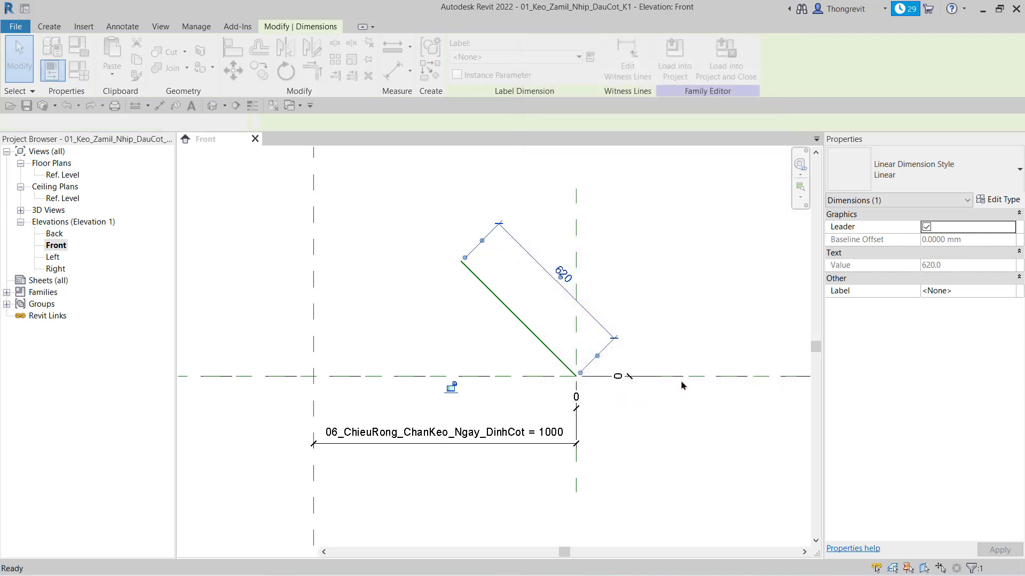
click(569, 283)
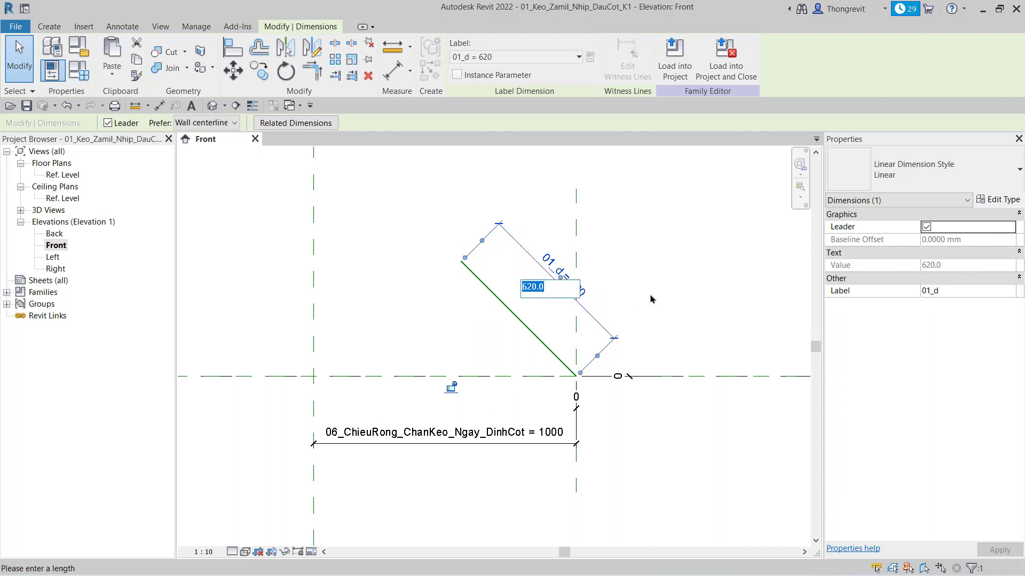
key(Return)
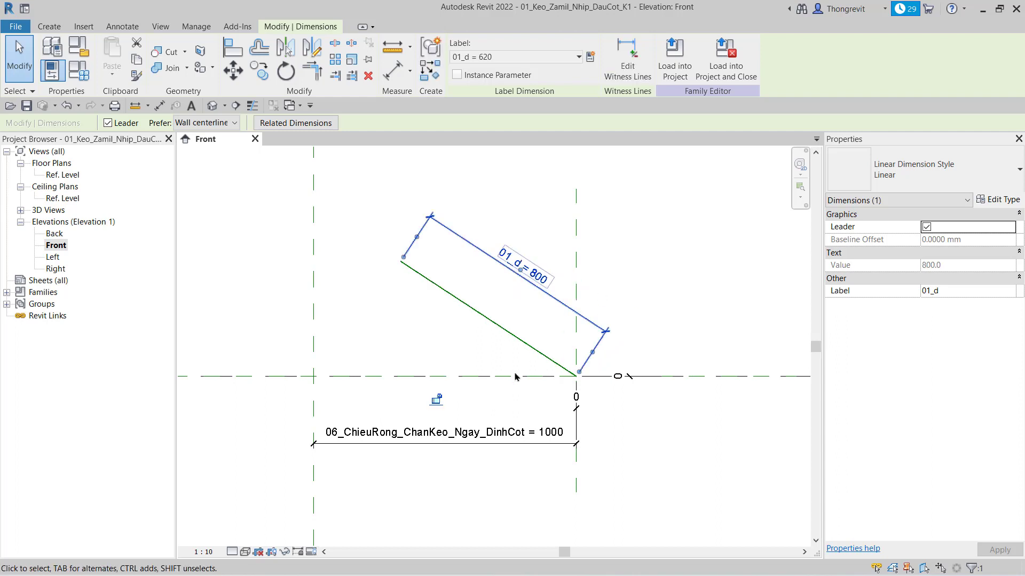
click(465, 272)
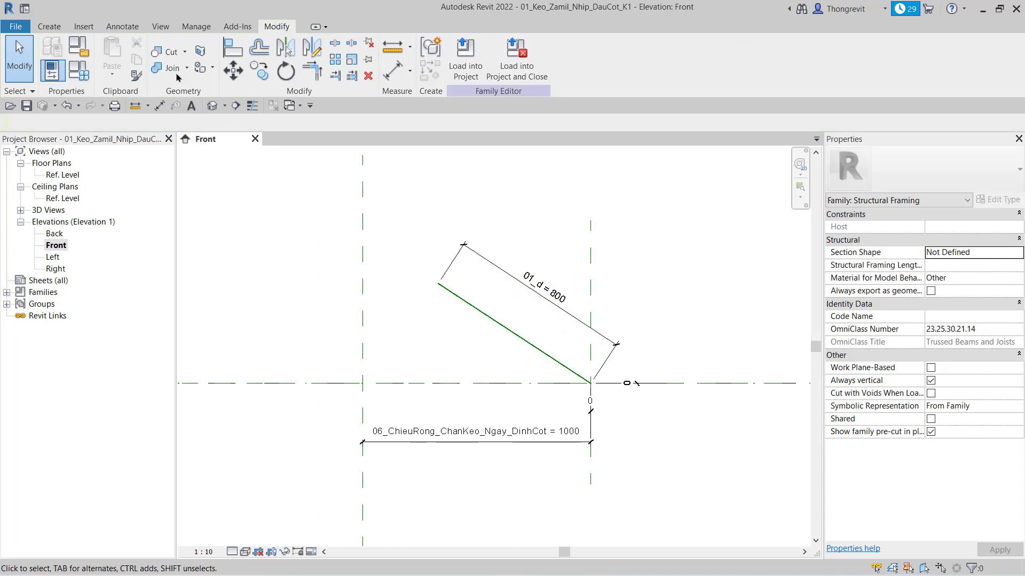
Step: Place a 56.77° angular dimension between the sloped line and the vertical plane
click(138, 30)
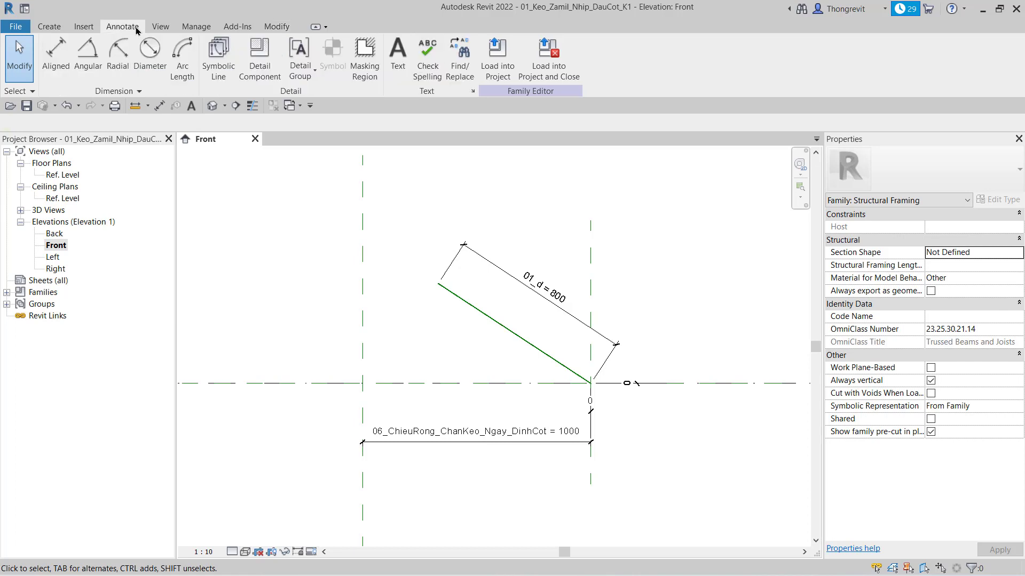
click(92, 52)
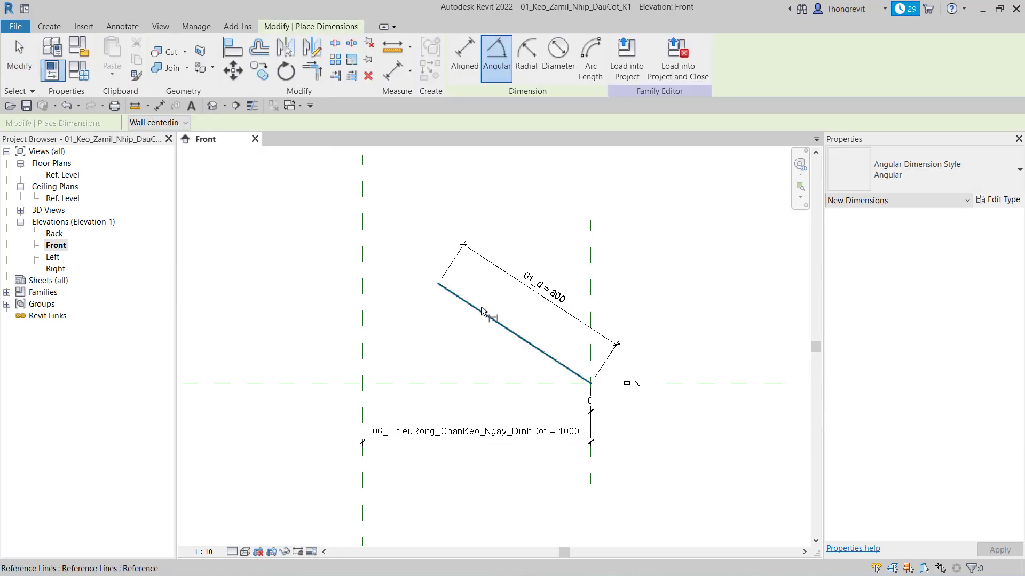
click(589, 274)
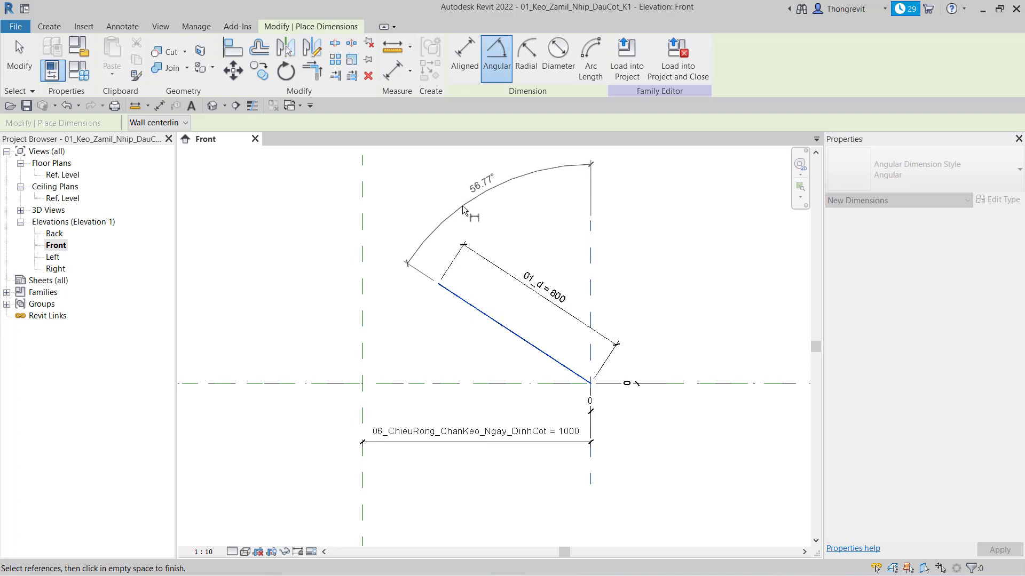
click(522, 176)
scroll(506, 266, down, 2)
key(Escape)
key(Escape)
click(517, 206)
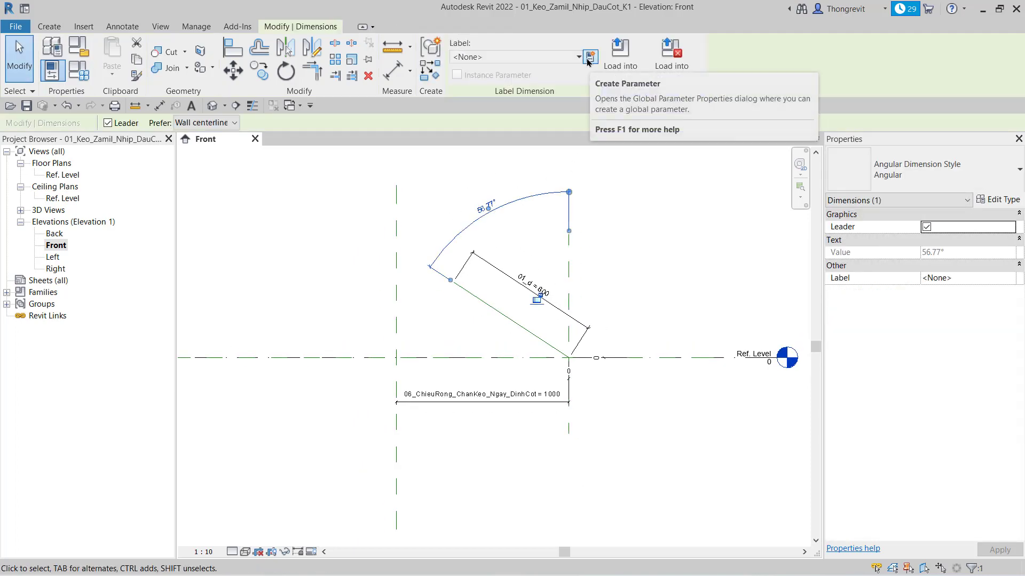
Step: Label the angle with shared parameter 05_DoDoc_Mai and set it to 20°
click(590, 58)
click(676, 163)
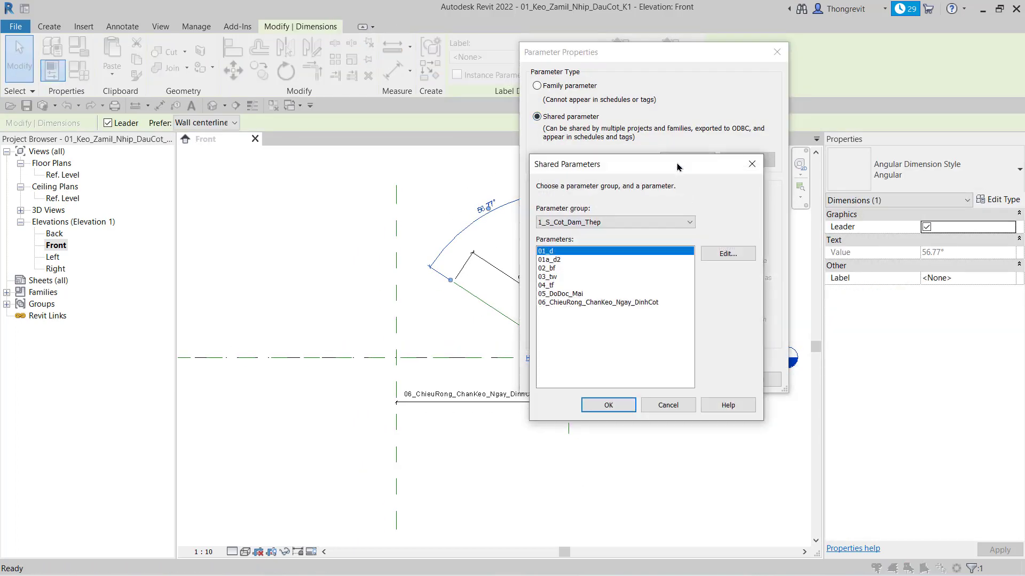
click(579, 294)
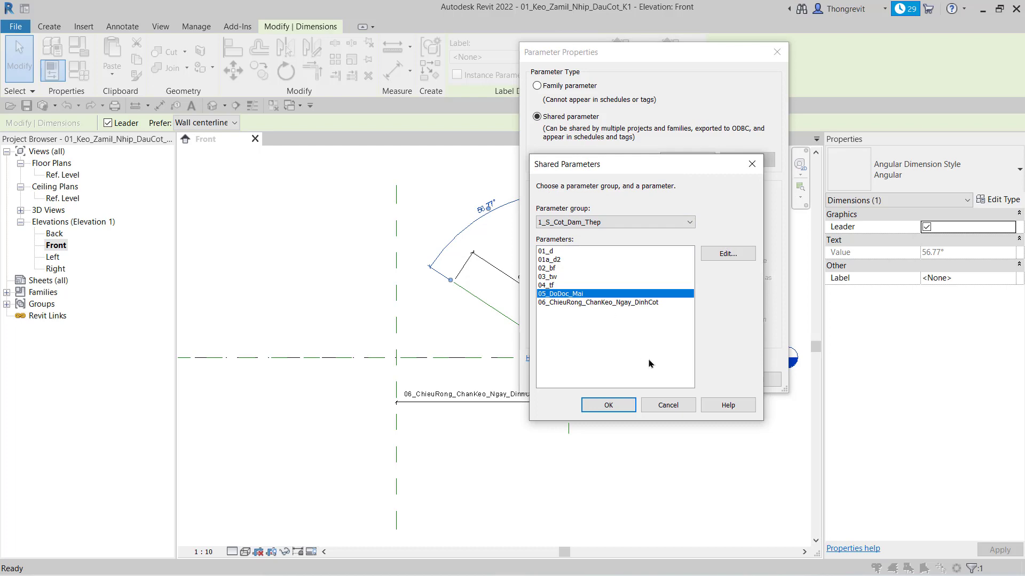
click(621, 407)
click(693, 382)
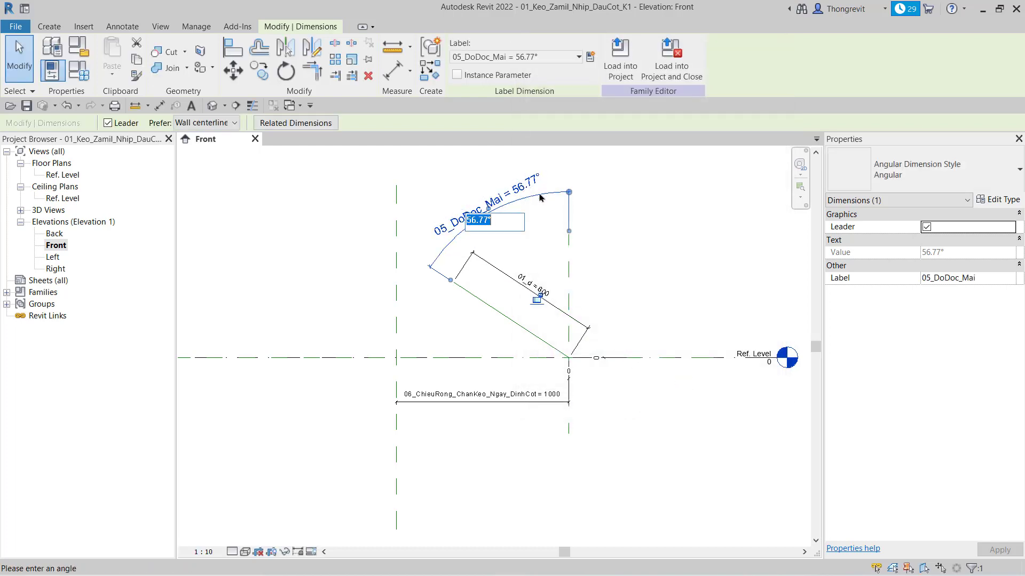
text(20)
key(Return)
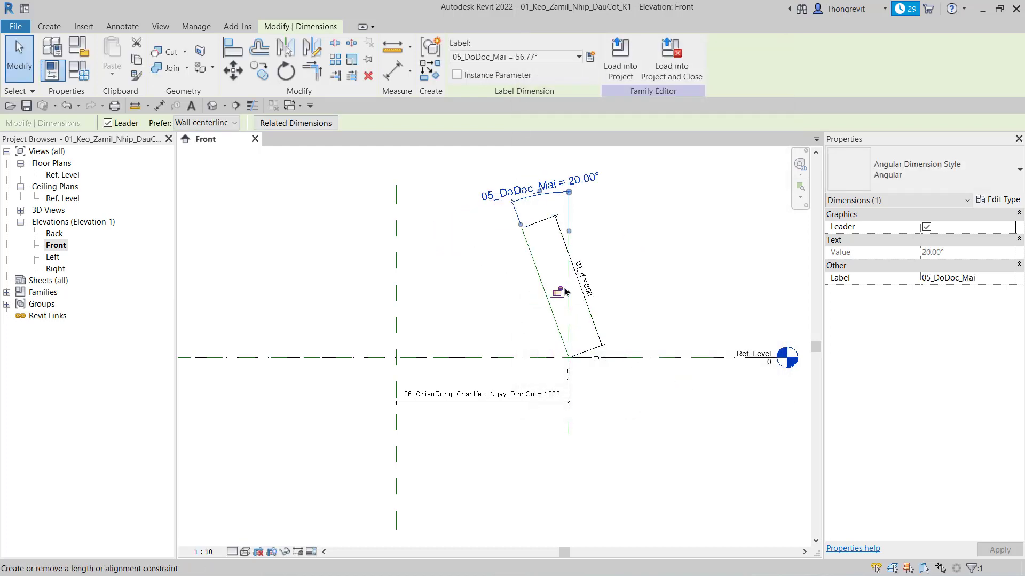
click(687, 293)
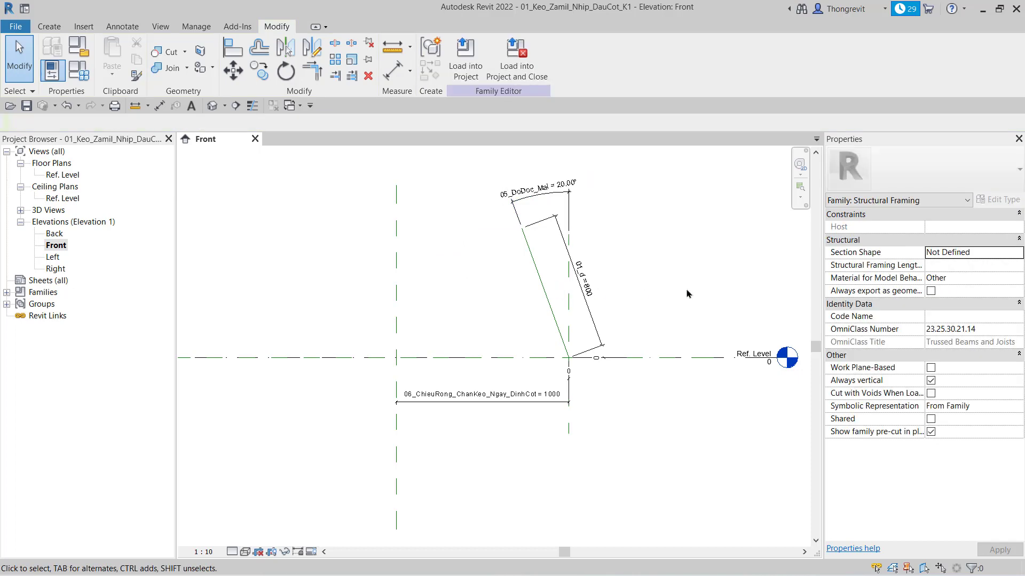
Step: Draw a rafter reference line starting from the sloped line's top end
click(51, 28)
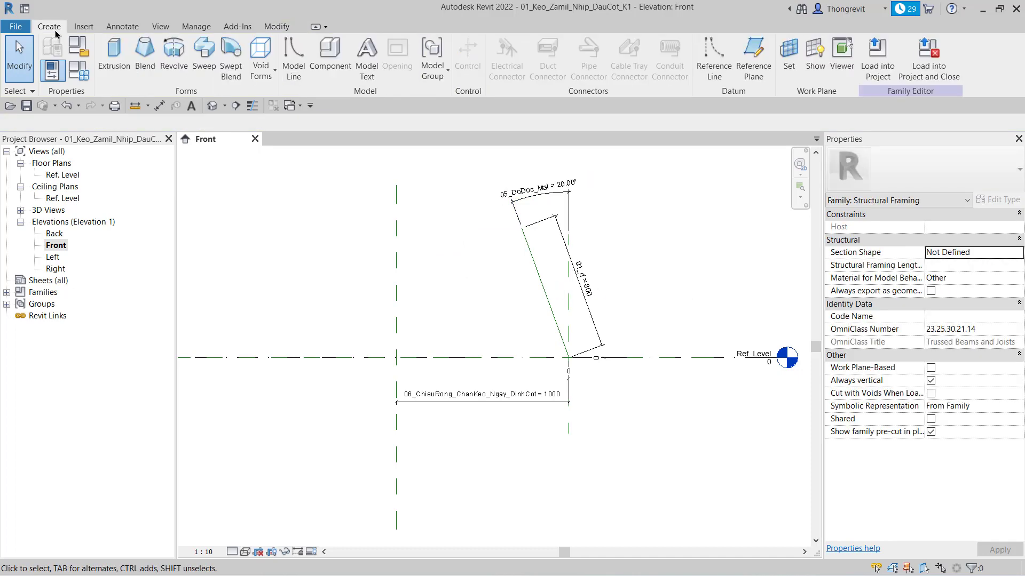
click(714, 59)
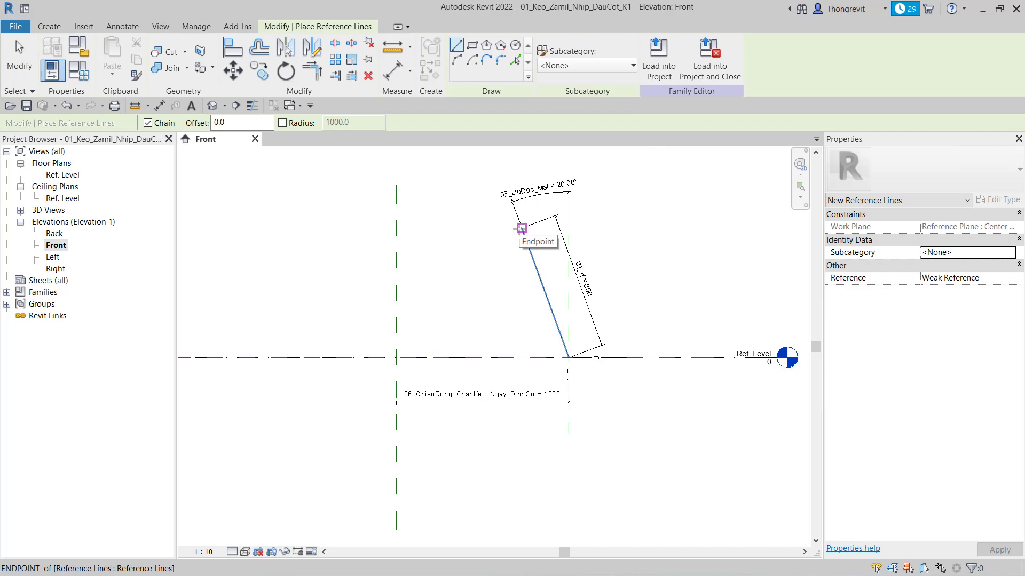
click(522, 228)
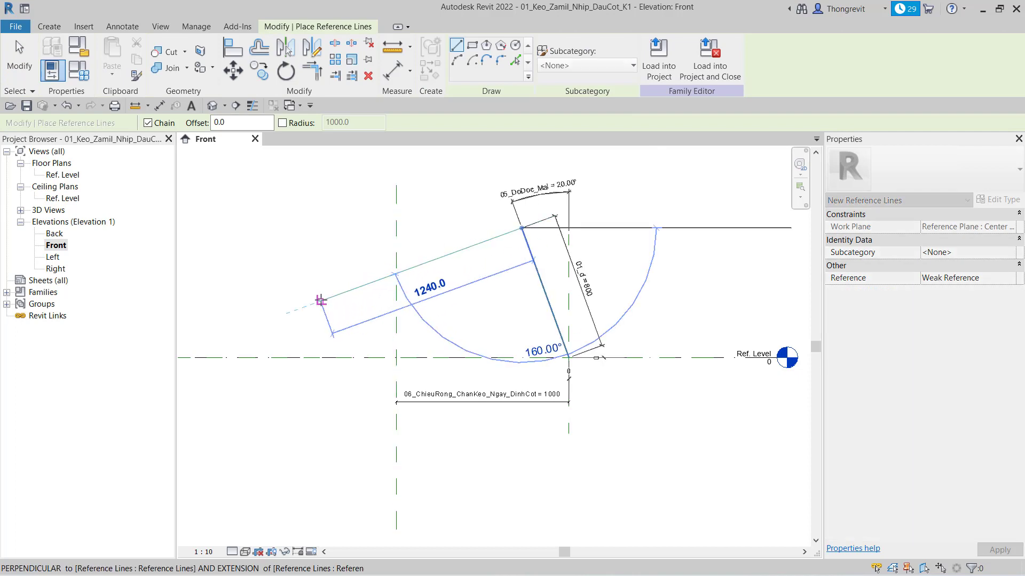
click(314, 300)
key(Escape)
key(Escape)
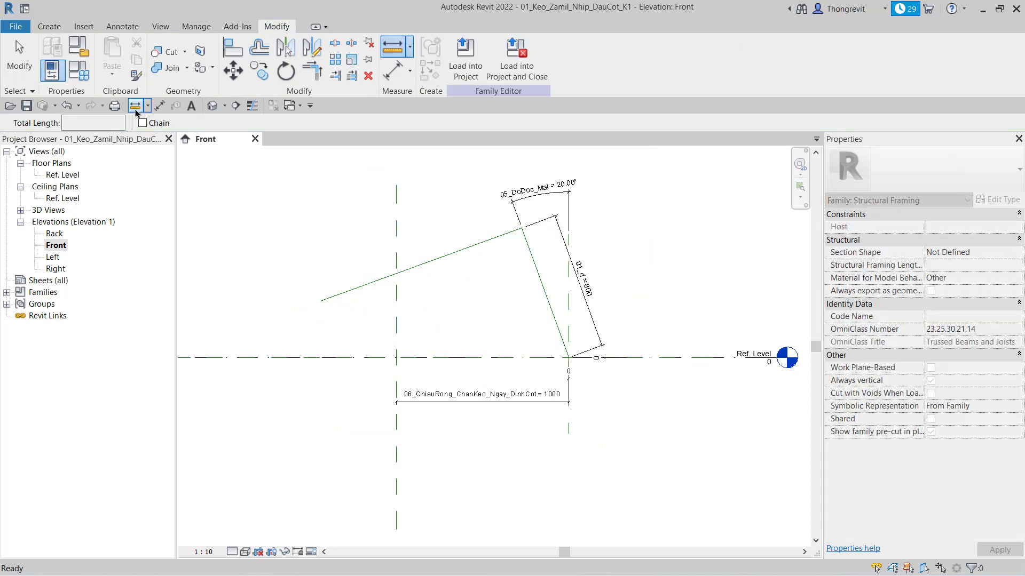
Step: Add a locked 90° angular dimension between the rafter line and the column line
click(410, 46)
click(410, 71)
click(440, 123)
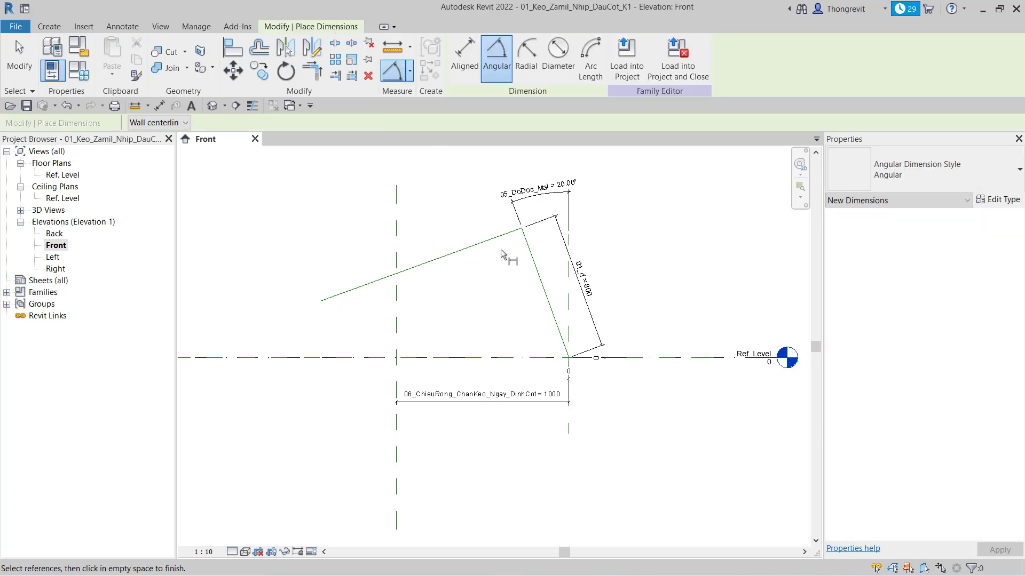
click(480, 244)
click(533, 261)
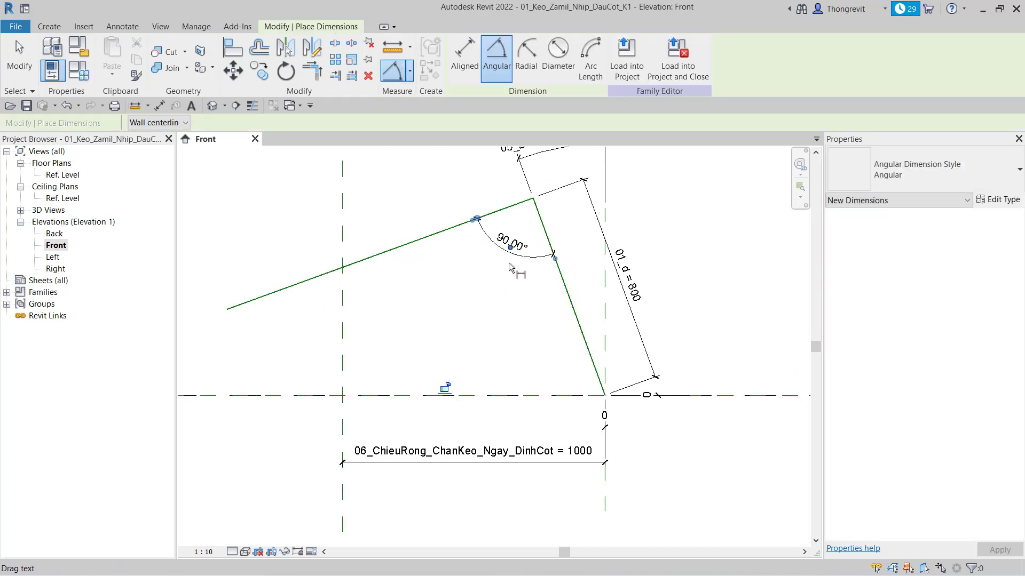
click(444, 387)
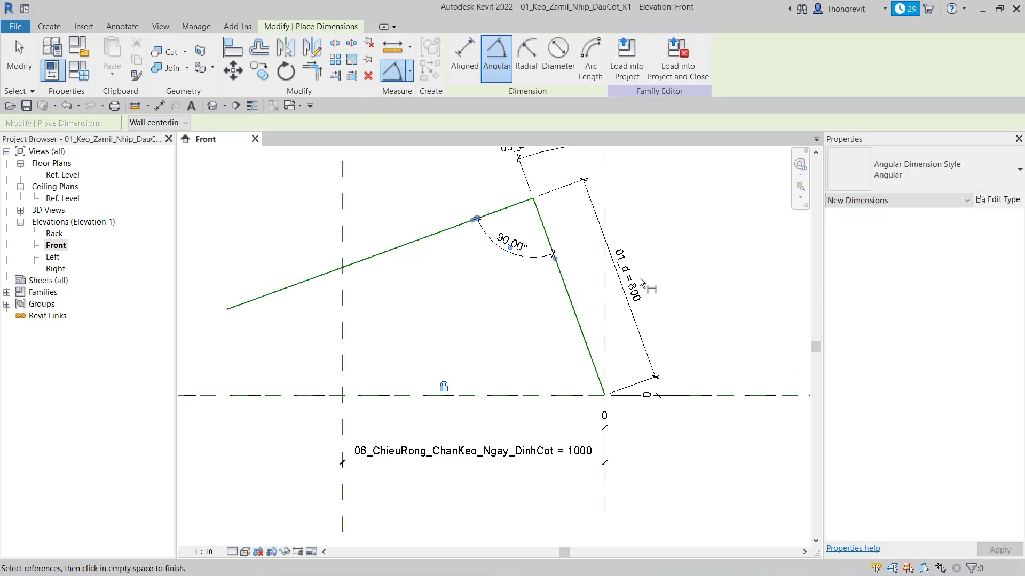
Step: Draw a second rafter reference line and dimension it at 90° to the column line
click(49, 26)
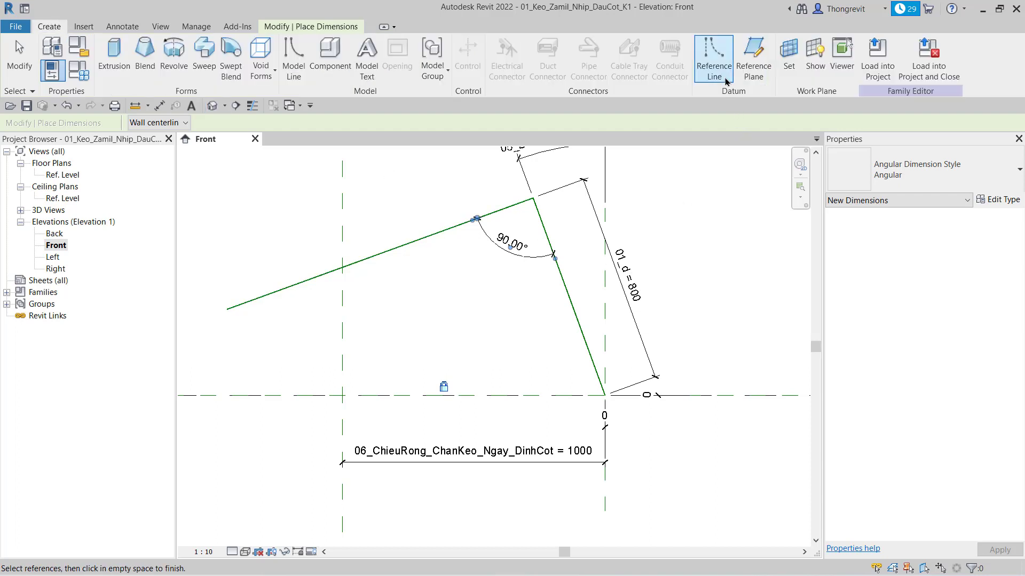
click(714, 54)
click(539, 216)
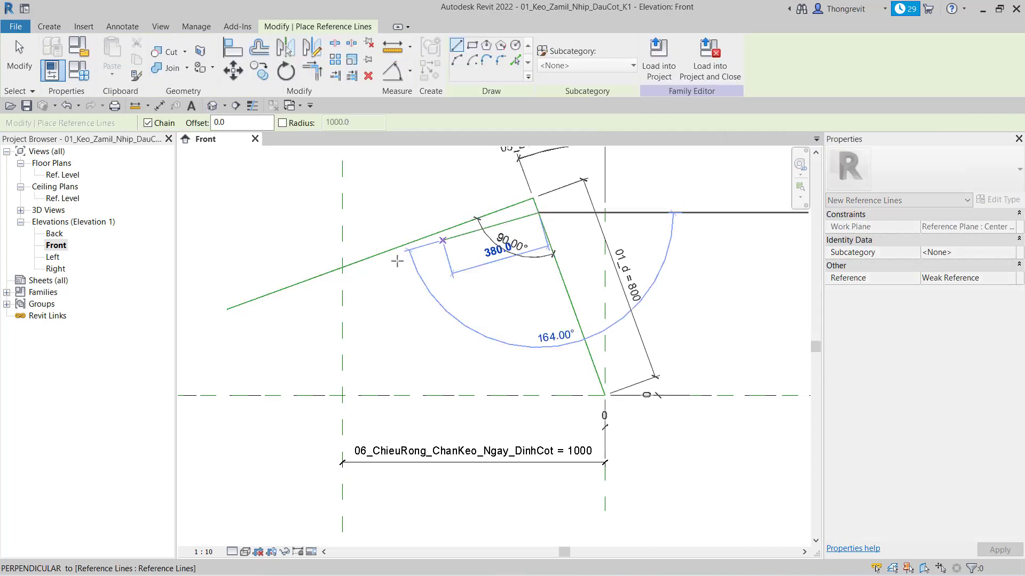
click(233, 323)
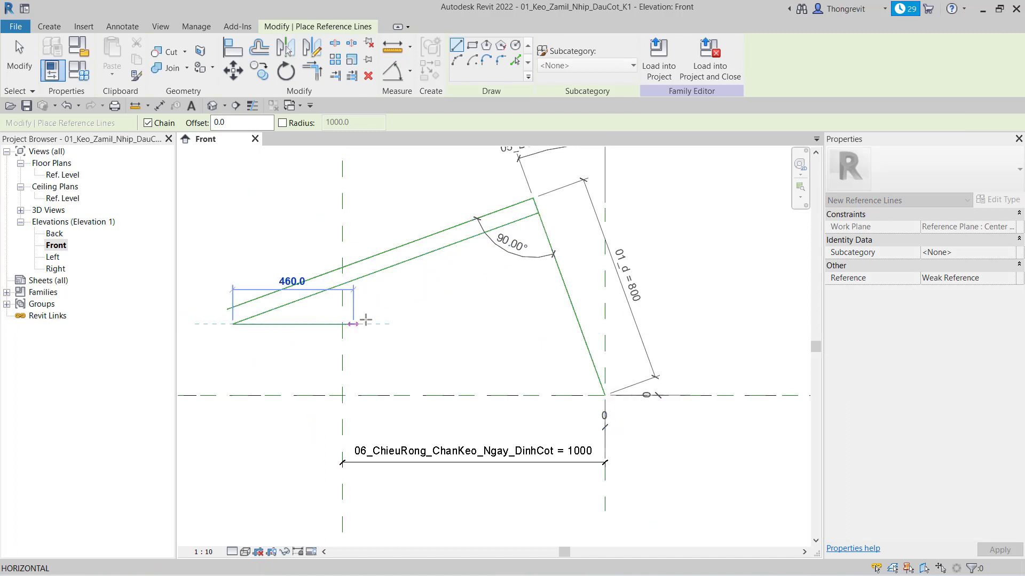
key(Escape)
click(392, 69)
click(555, 280)
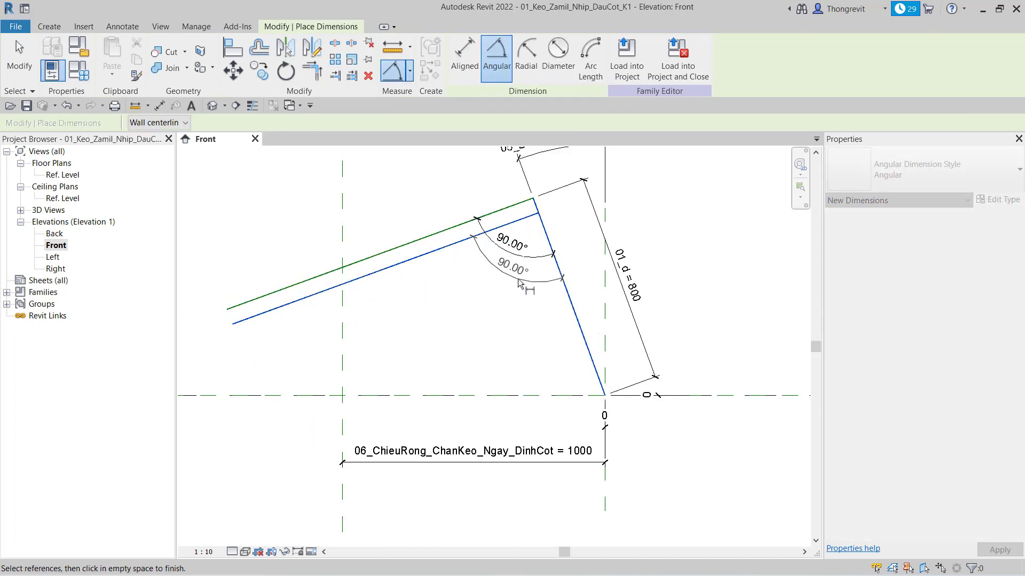
click(515, 274)
Step: Dimension the 60 spacing between the two rafter lines
key(i)
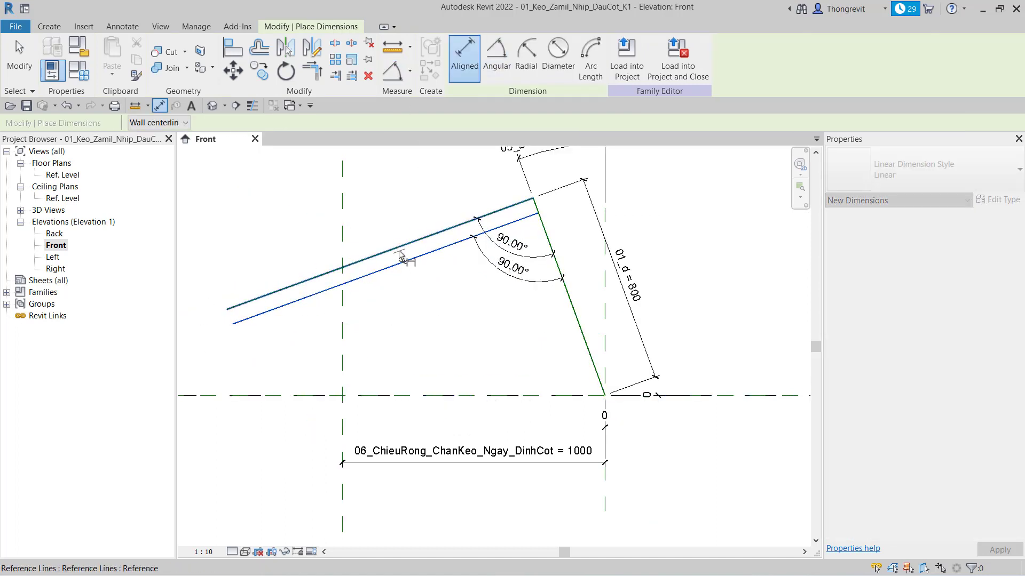
click(407, 260)
click(414, 241)
middle_drag(252, 256, 353, 237)
Step: Place the 60 gap dimension between the rafter lines and label it with shared parameter 04_tf
click(274, 246)
key(Escape)
key(Escape)
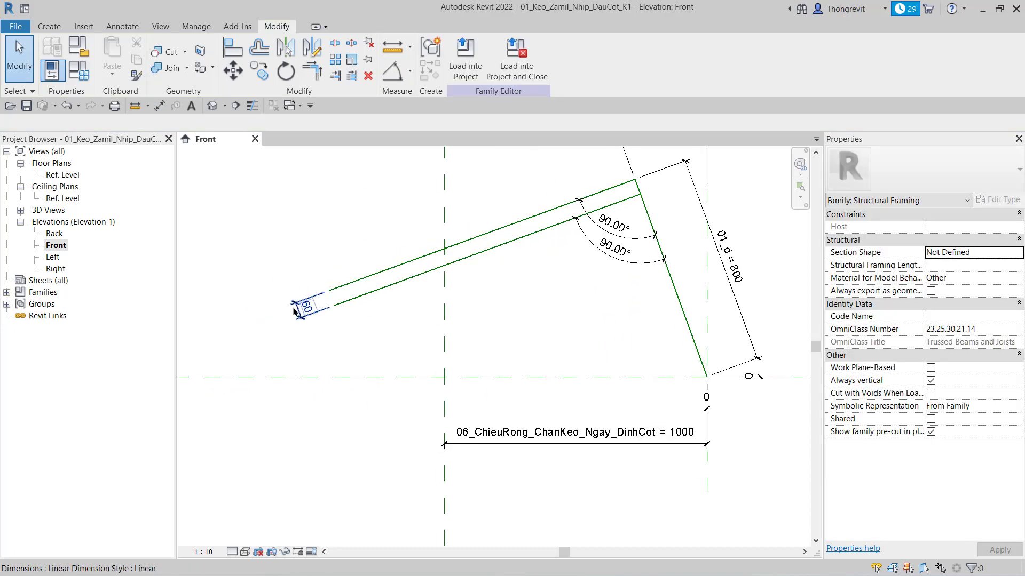
click(303, 308)
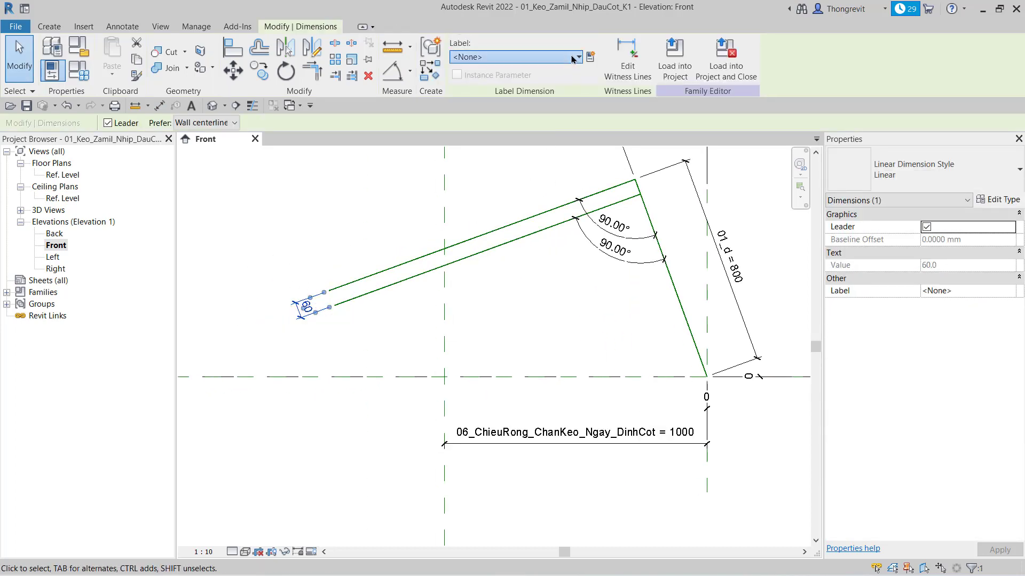
click(590, 57)
click(537, 116)
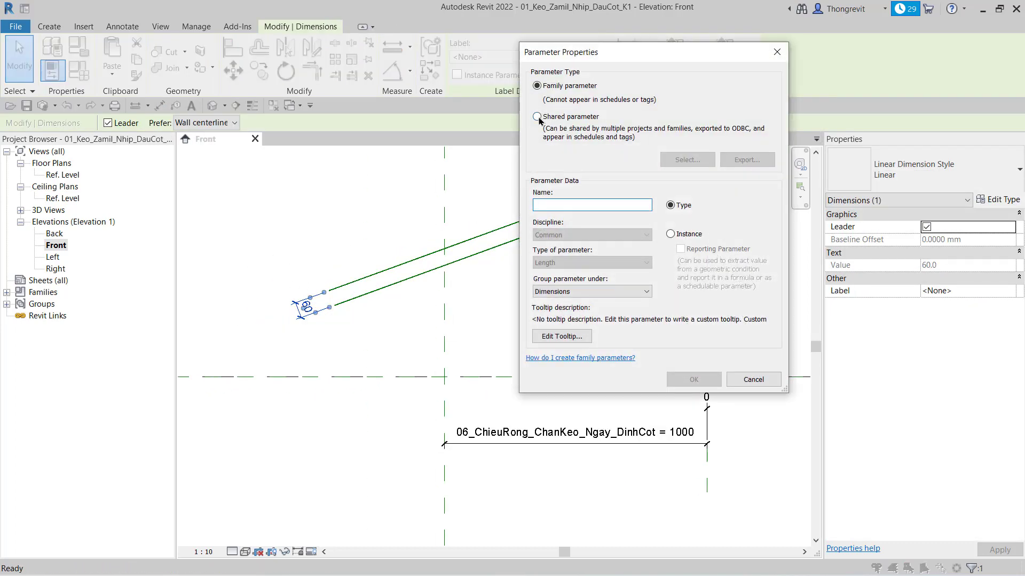
click(686, 159)
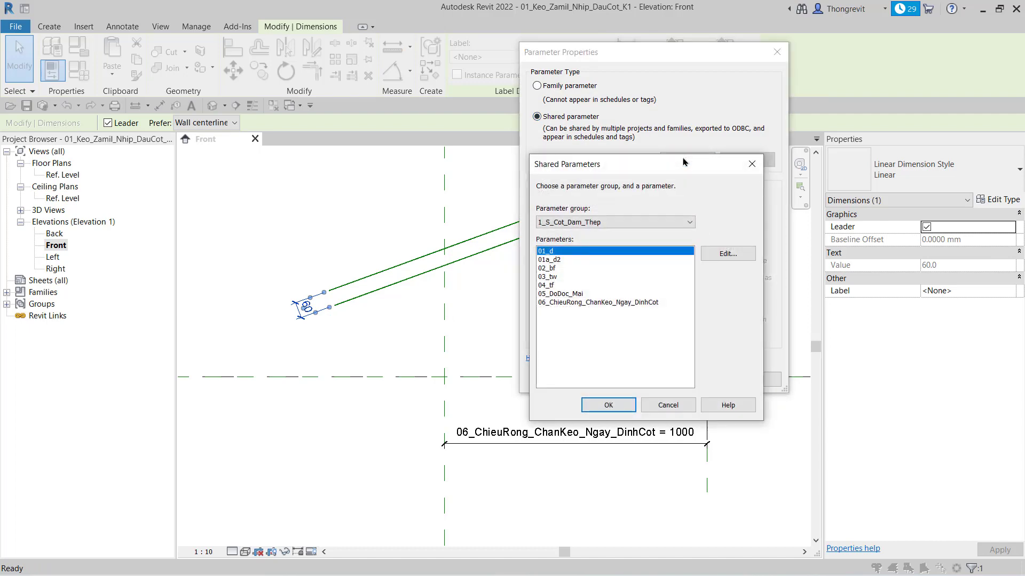
click(553, 287)
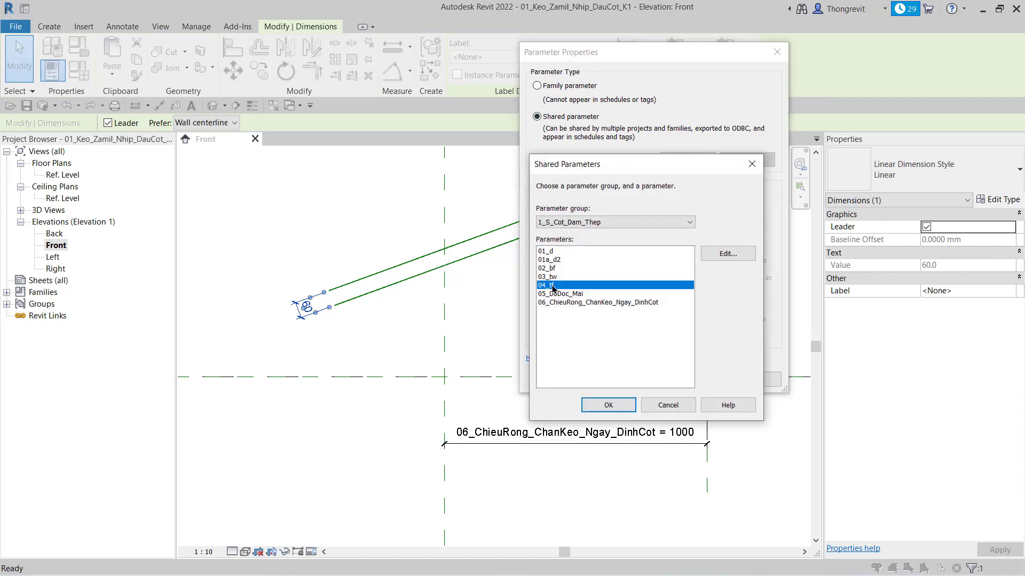
click(634, 407)
click(694, 379)
Step: Change the 04_tf value to 20 and reframe the view to show the whole truss
click(314, 323)
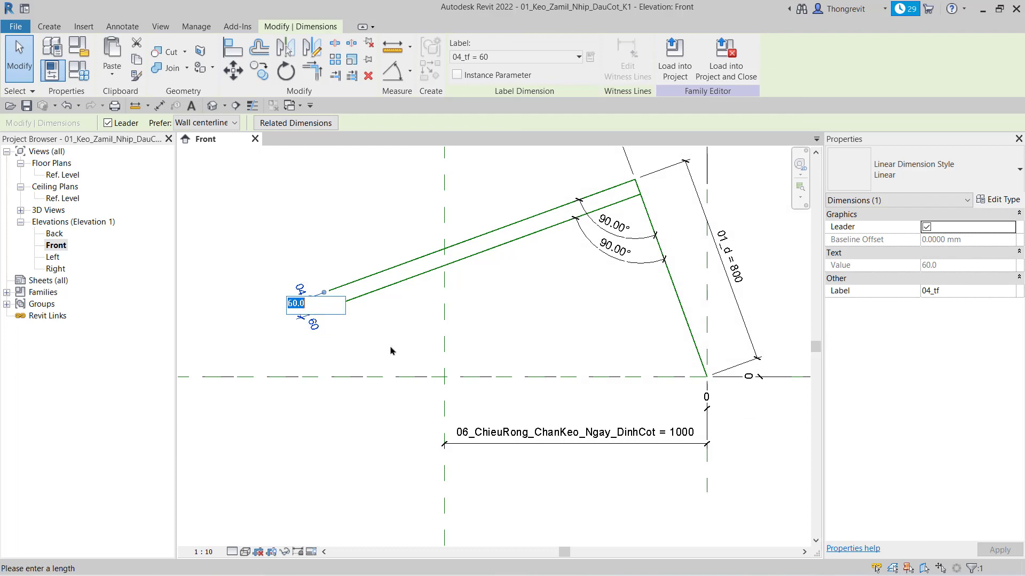
text(20)
key(Return)
click(320, 315)
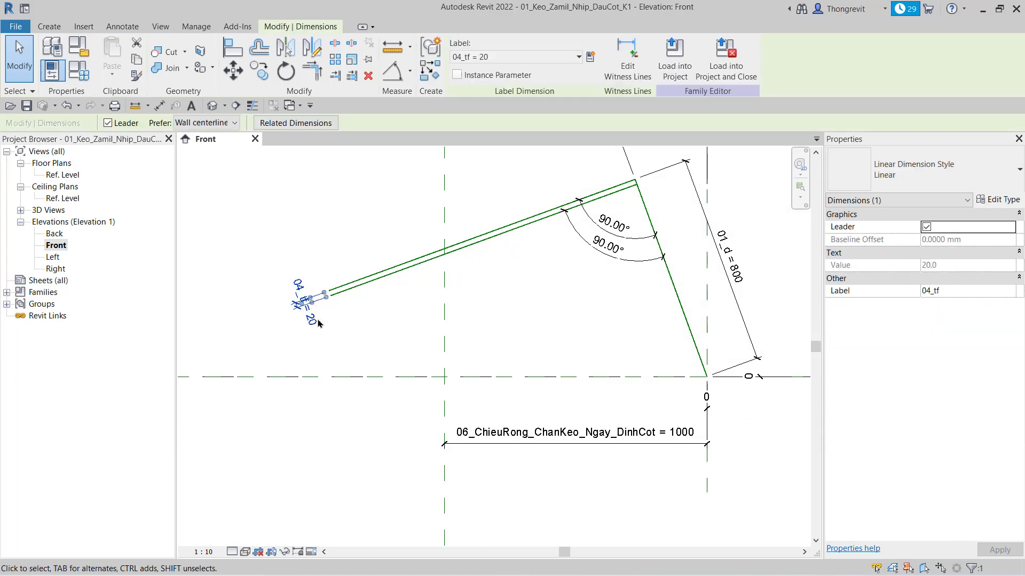
middle_drag(167, 358, 282, 357)
click(503, 344)
scroll(389, 425, down, 2)
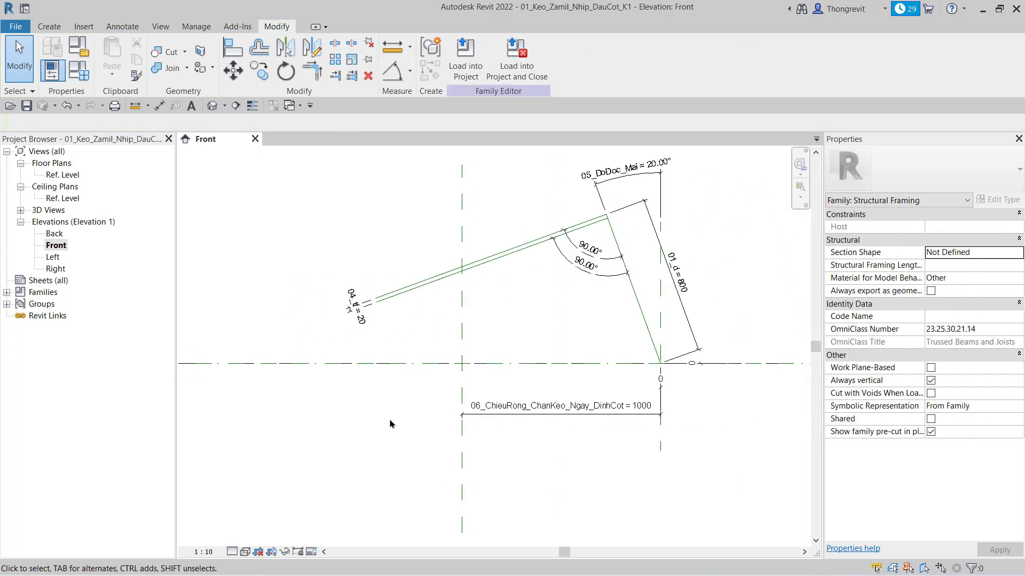
click(49, 26)
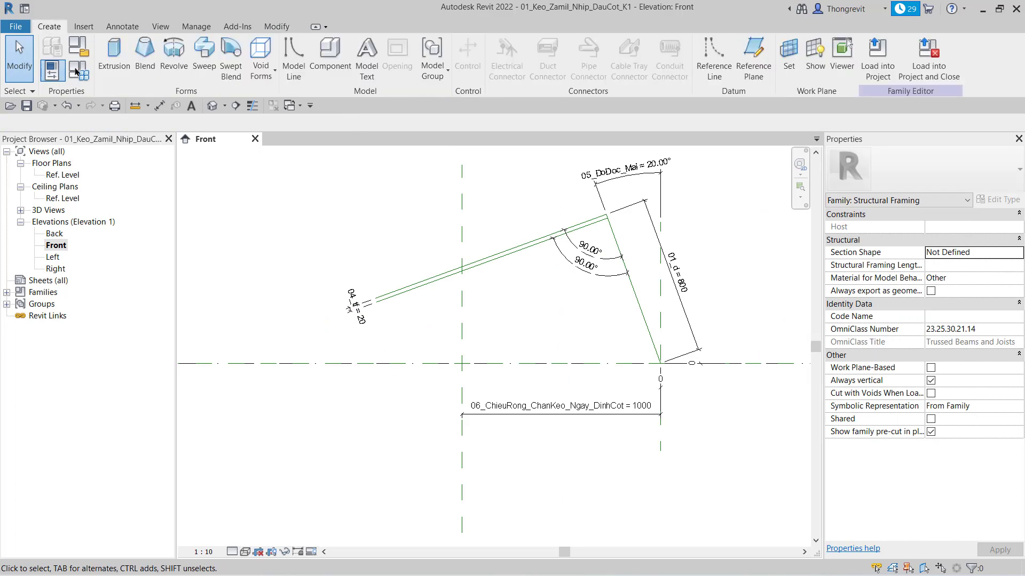
Step: Start a solid extrusion and sketch a closed six-point L outline from Ref. Level up the column and along the rafter
click(114, 56)
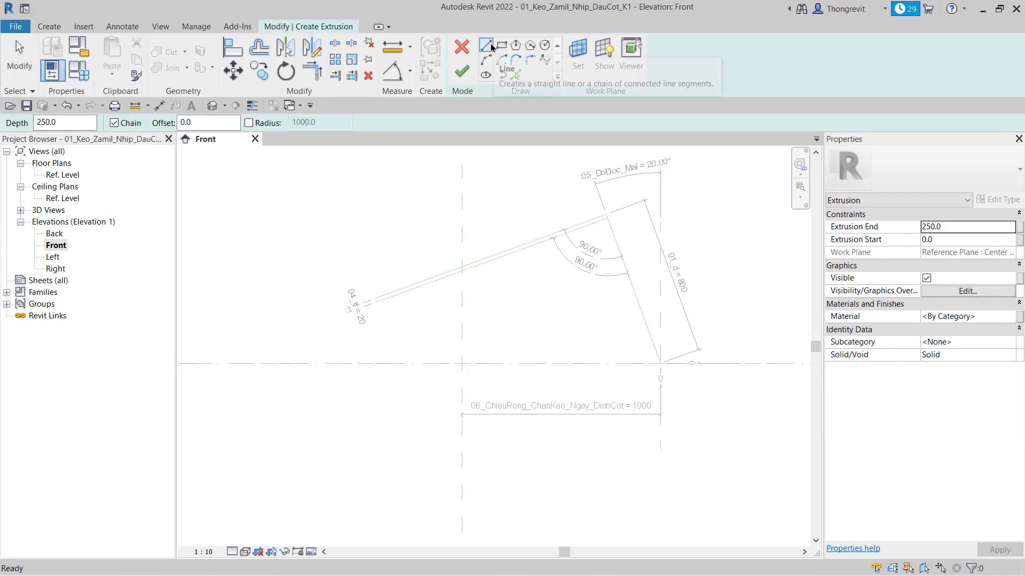
click(474, 355)
click(473, 279)
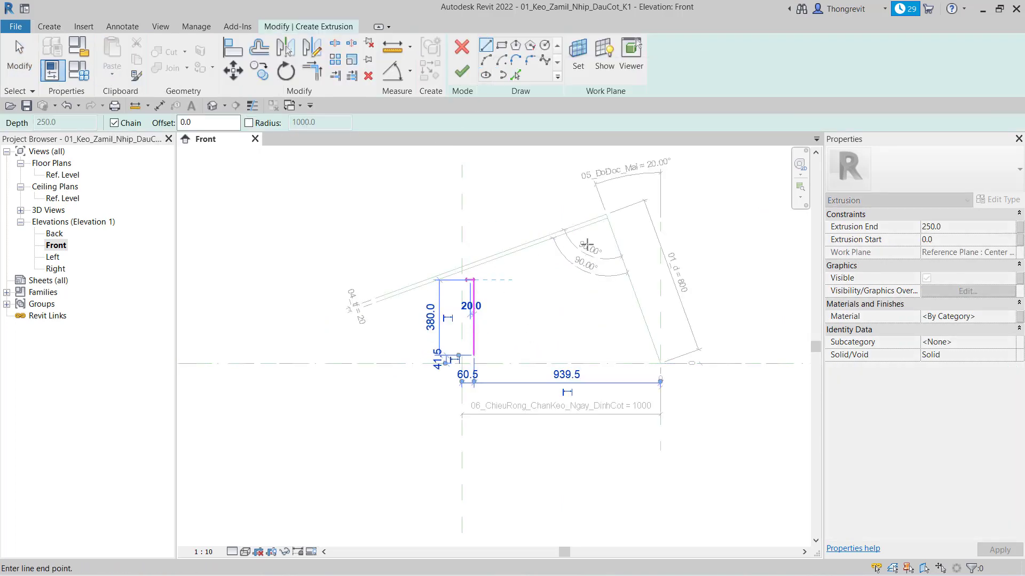
click(601, 234)
click(610, 260)
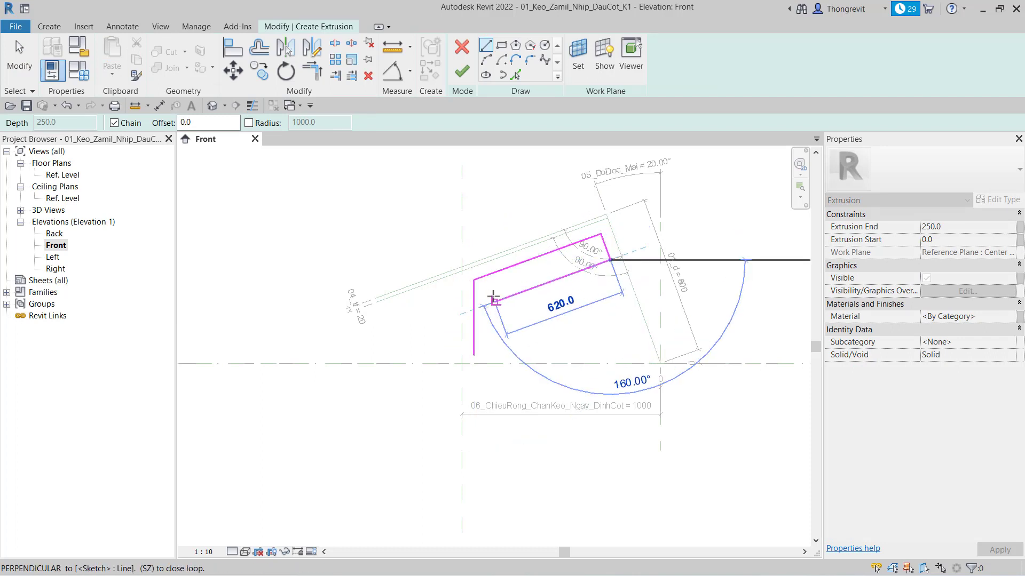
click(494, 302)
click(494, 355)
key(Escape)
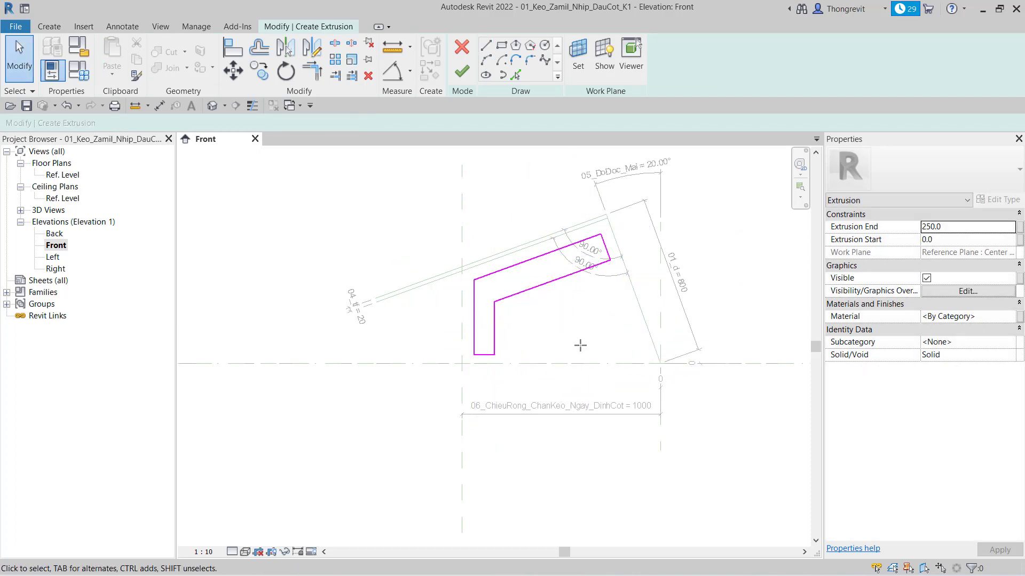
Step: Align the sketch edges to the centre plane, Ref. Level and the angled rafter line
key(a)
key(l)
click(462, 321)
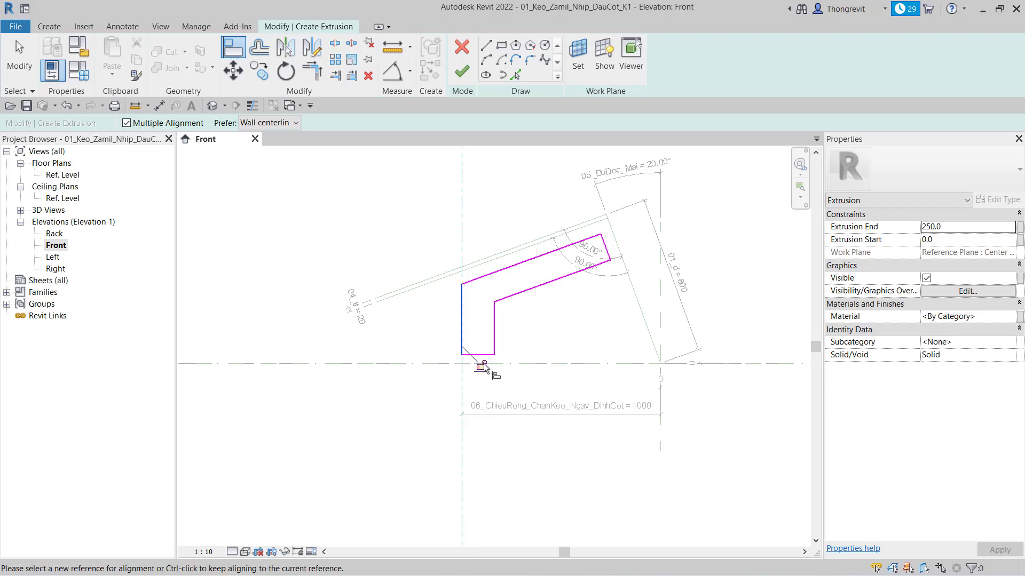
click(514, 365)
click(512, 355)
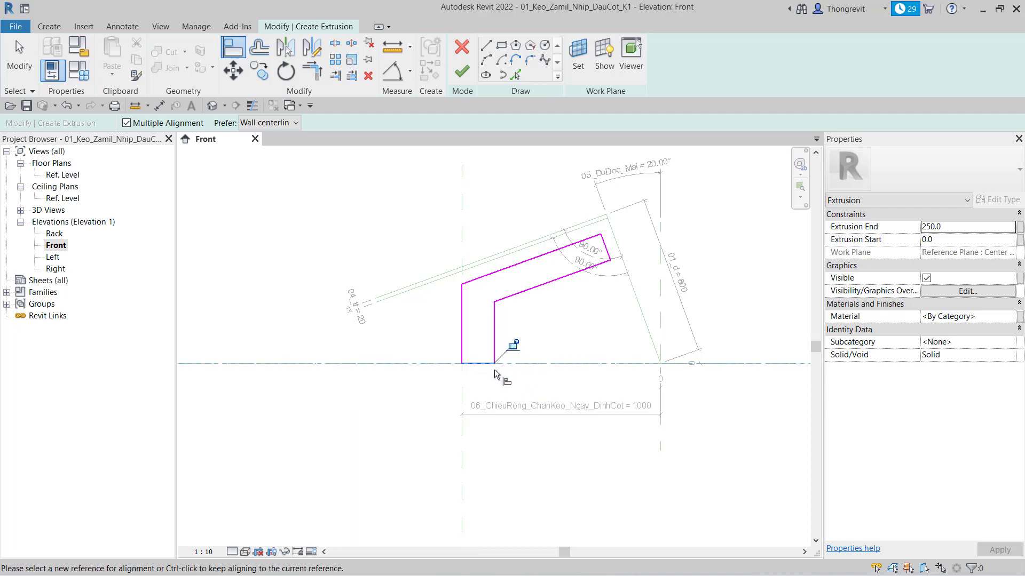
click(627, 267)
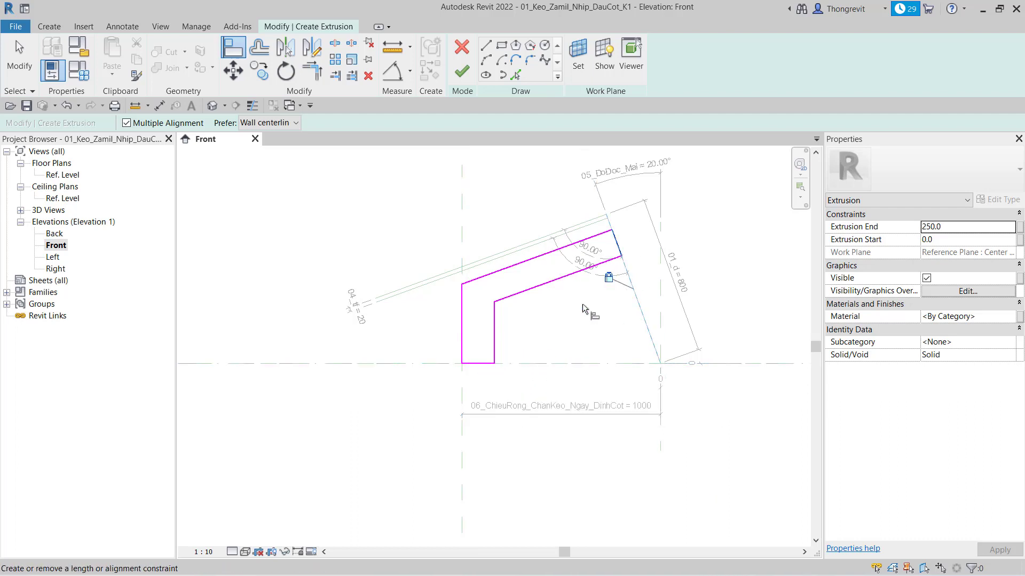
click(427, 282)
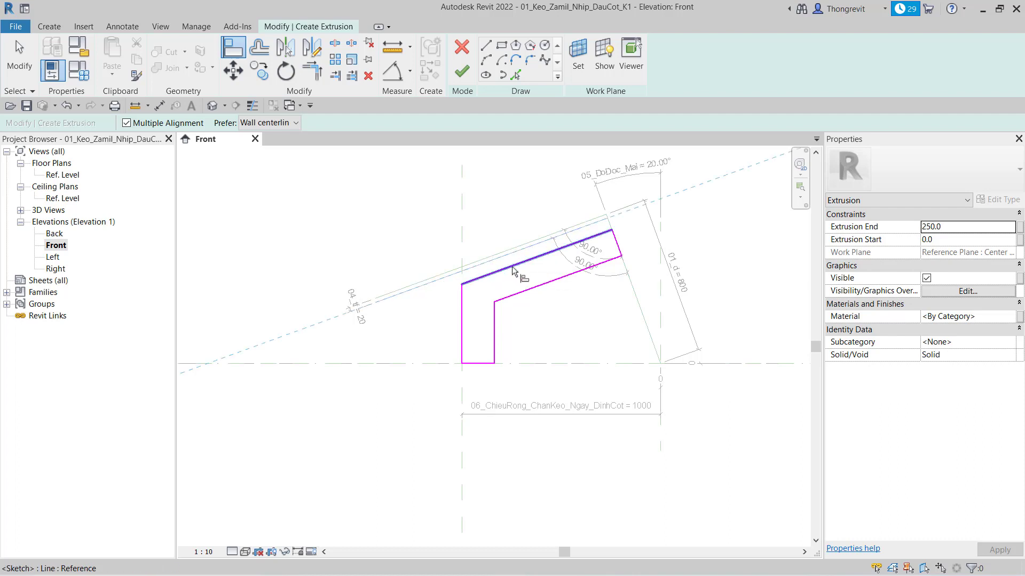
click(512, 270)
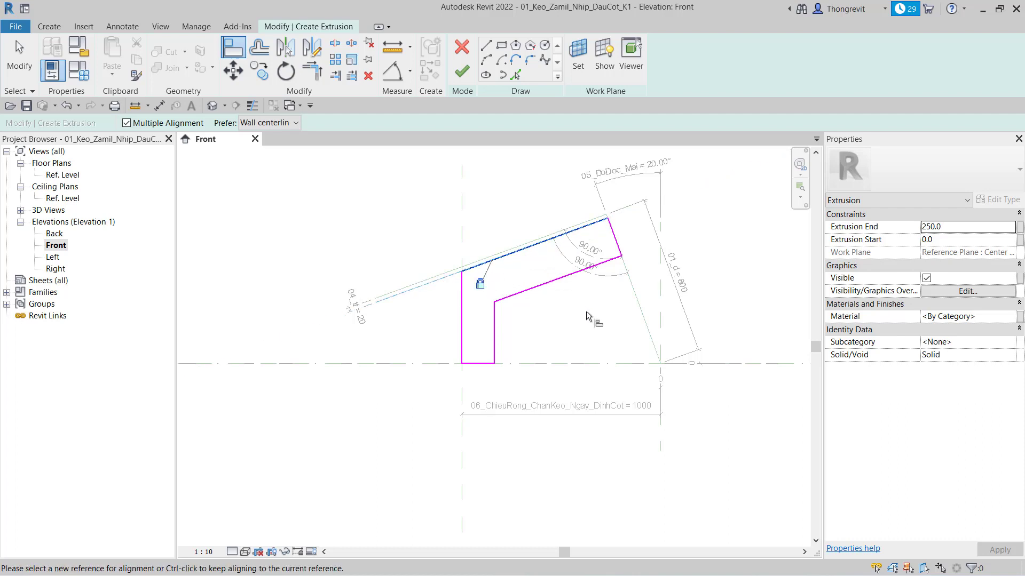
Step: Dimension the column and rafter profile thicknesses, 165 and 203
key(d)
key(i)
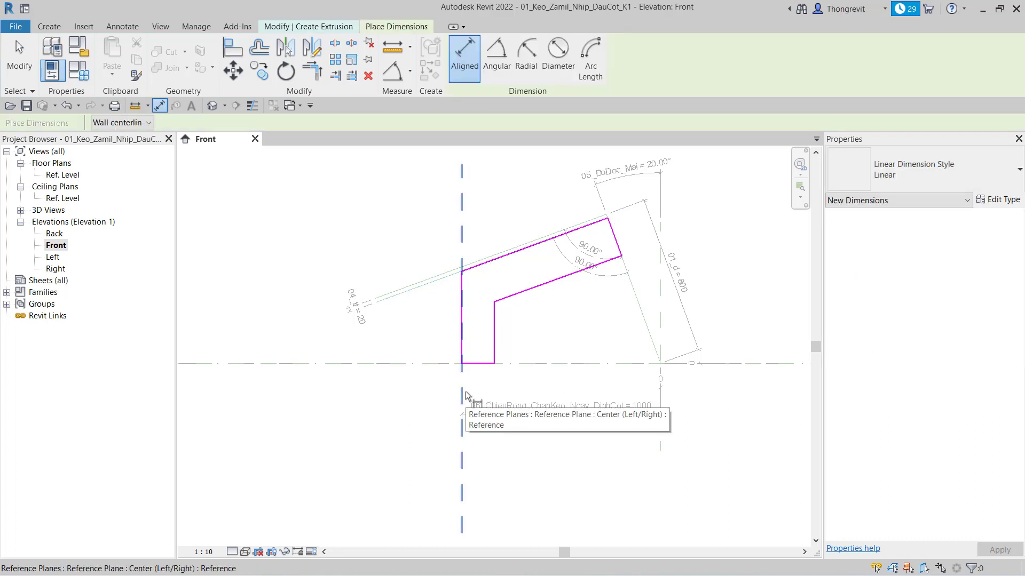
click(465, 396)
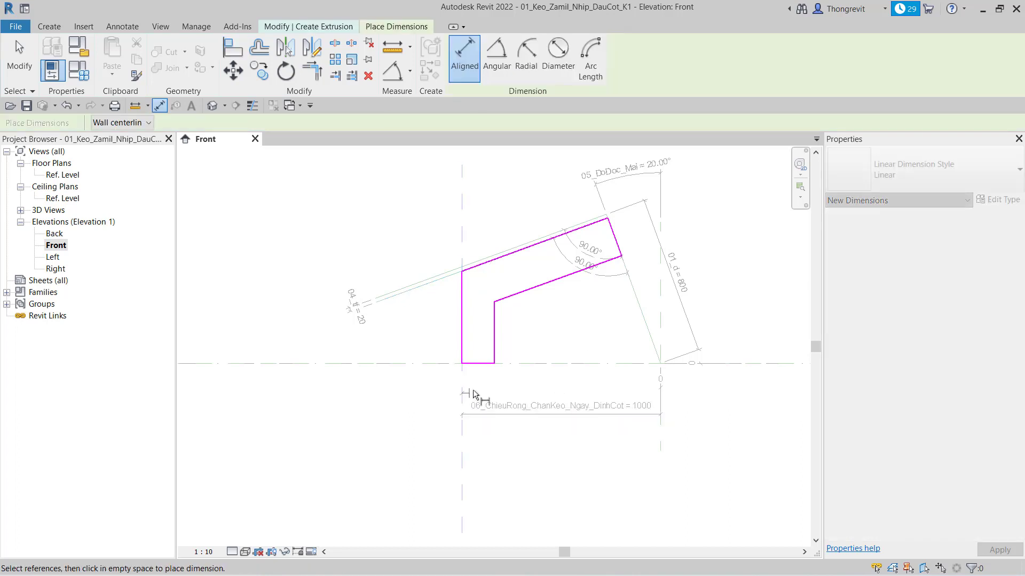
click(494, 344)
click(480, 396)
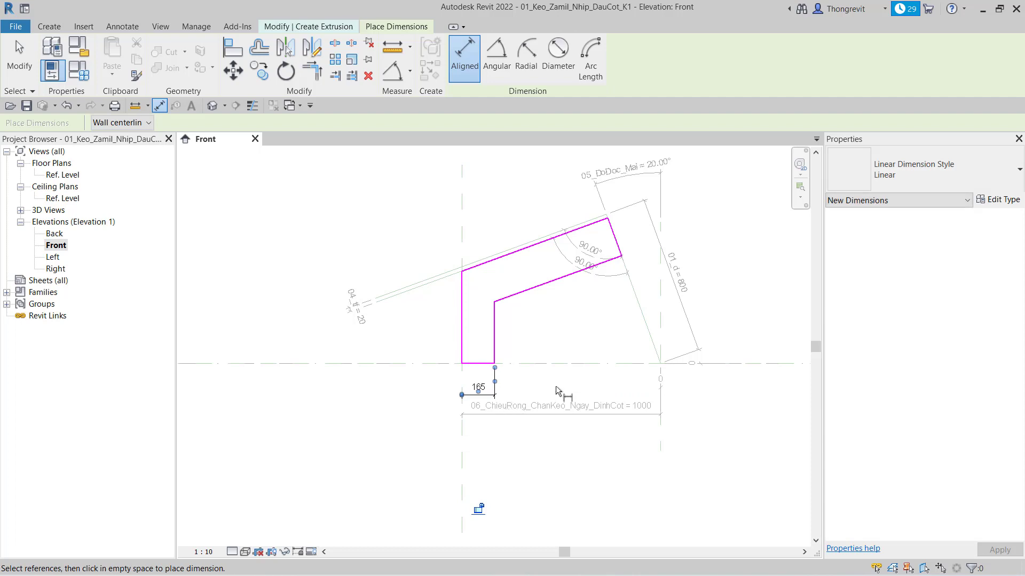
click(430, 291)
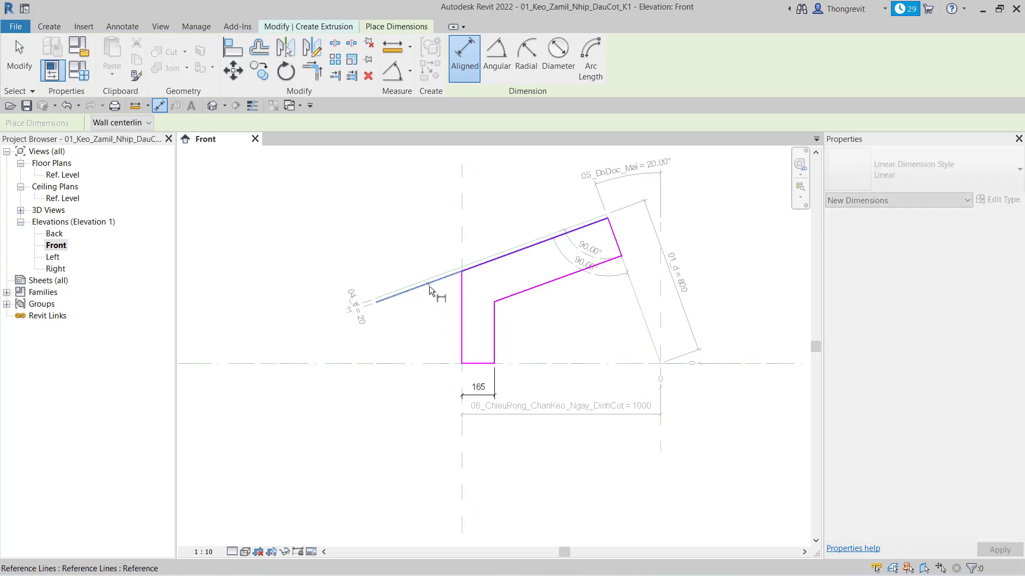
click(549, 289)
click(538, 286)
key(Escape)
key(Escape)
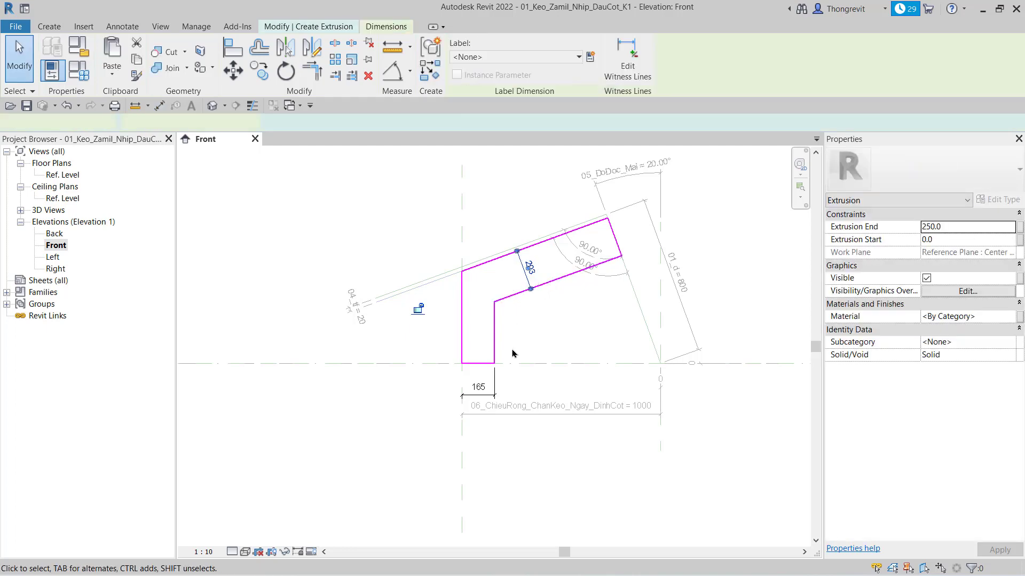
Step: Label both thickness dimensions with 04_tf and finish the extrusion
click(480, 395)
ctrl+click(526, 267)
click(574, 57)
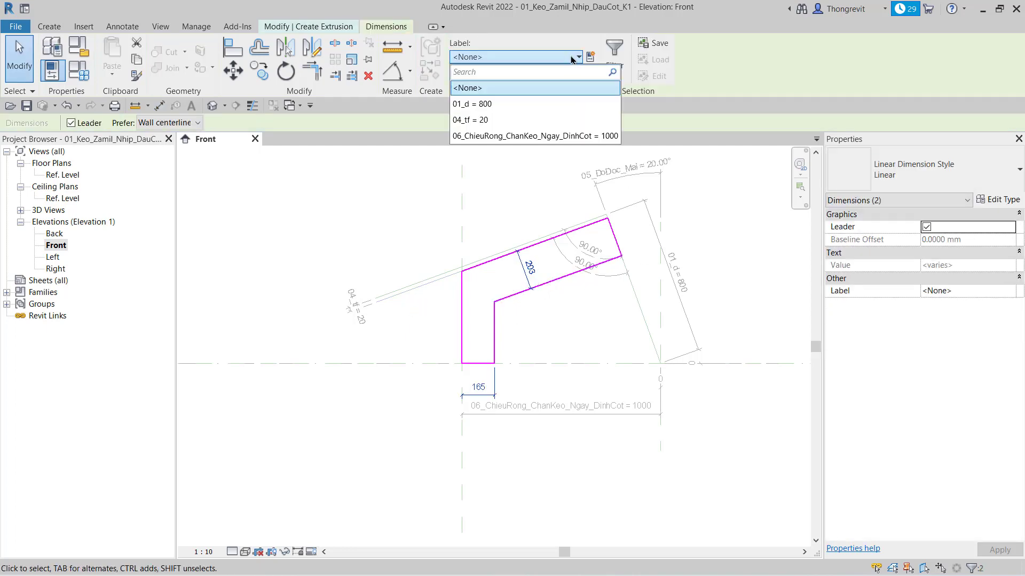
click(526, 119)
click(736, 237)
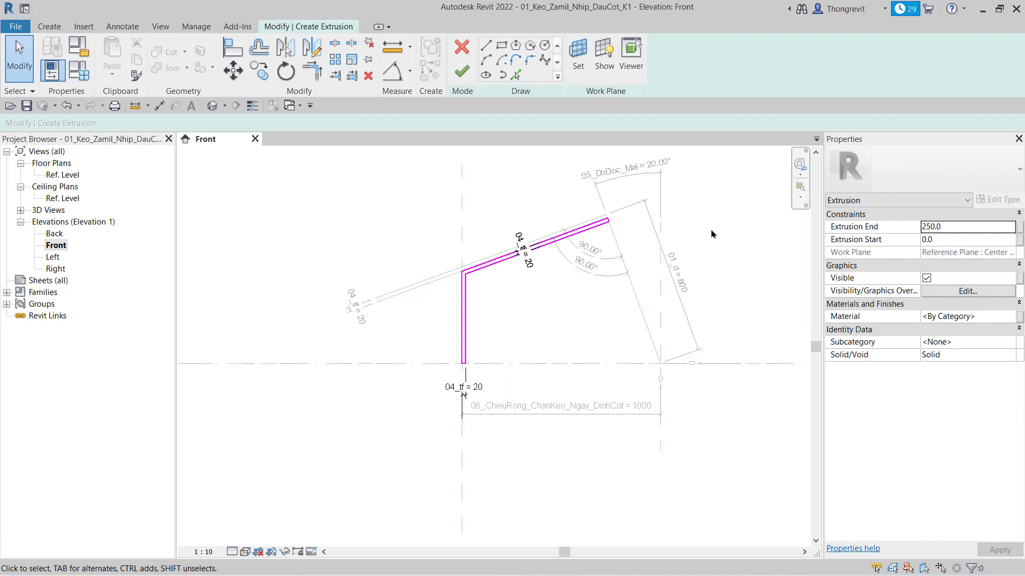
click(462, 71)
middle_drag(707, 271, 709, 257)
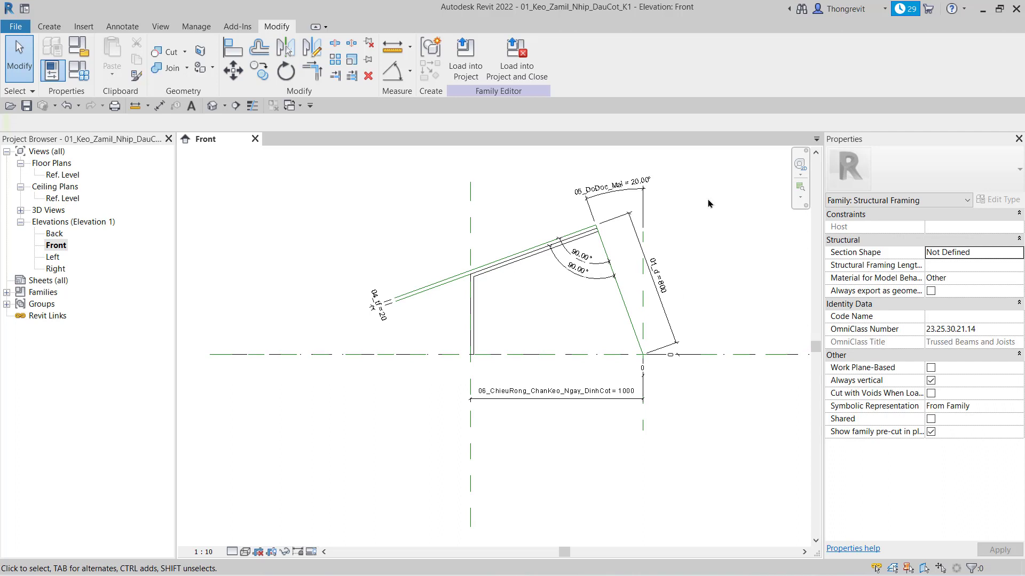
Step: Flex the 05_DoDoc_Mai slope to 30° and back to 20°, then open the Ref. Level plan
double_click(647, 184)
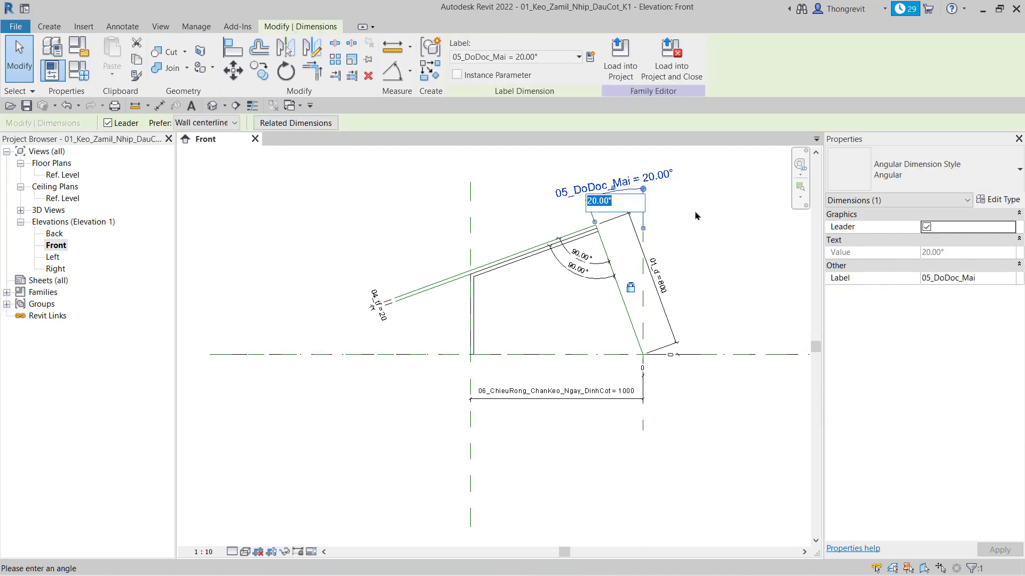
text(30)
key(Return)
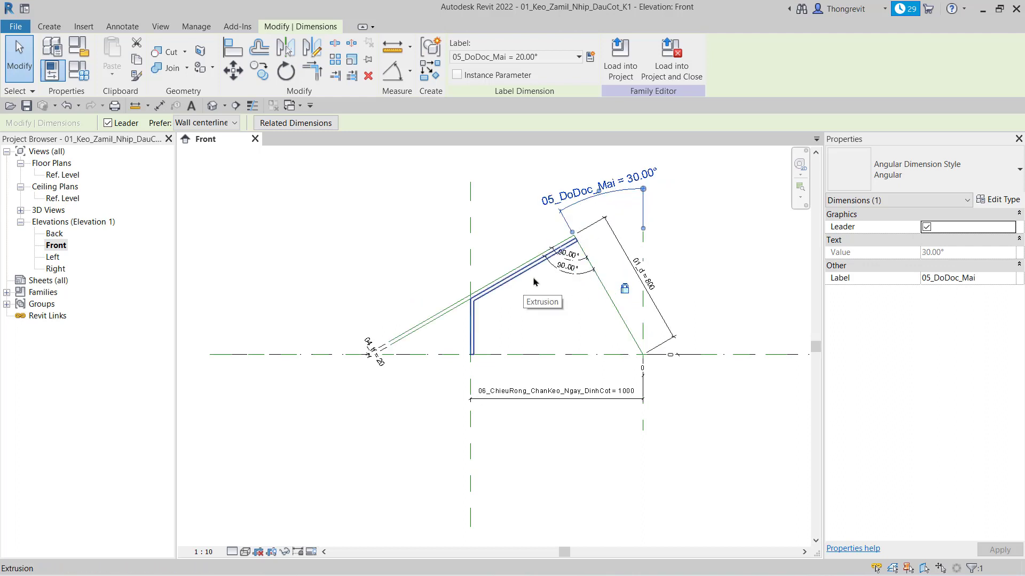
click(603, 182)
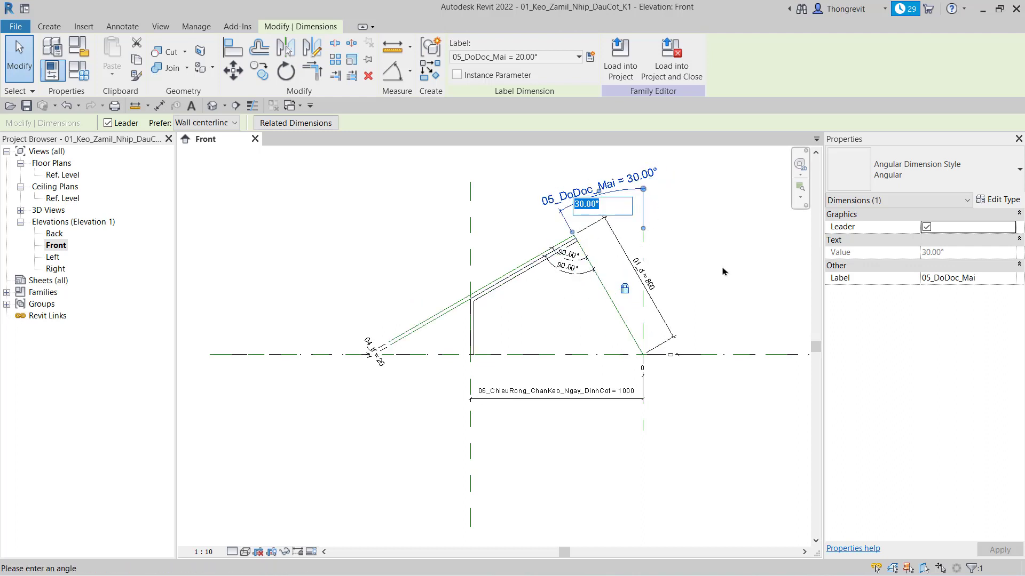
click(735, 278)
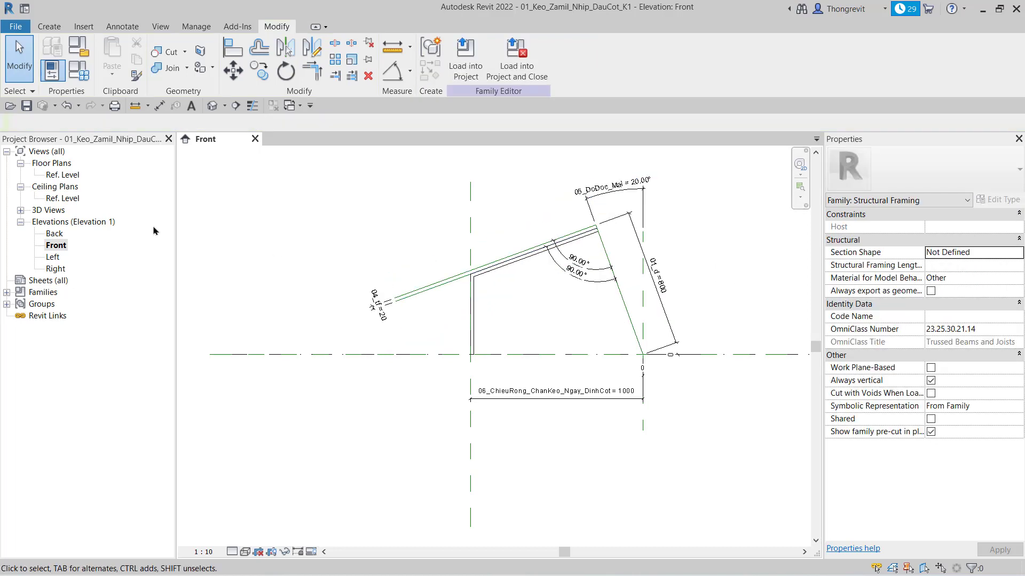
double_click(66, 178)
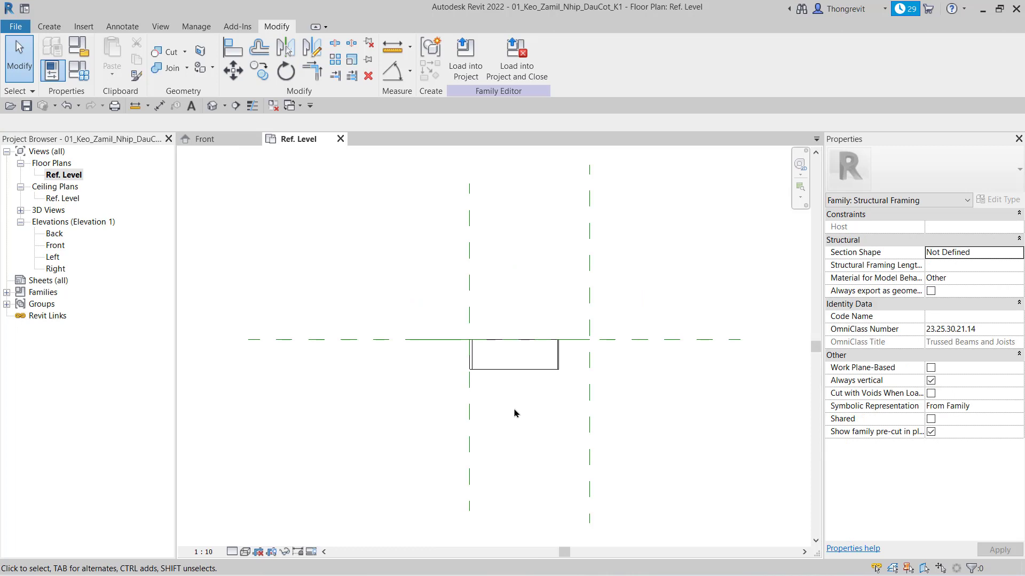
Step: Draw four horizontal reference planes in plan: two hugging the centre line, two farther out
click(50, 26)
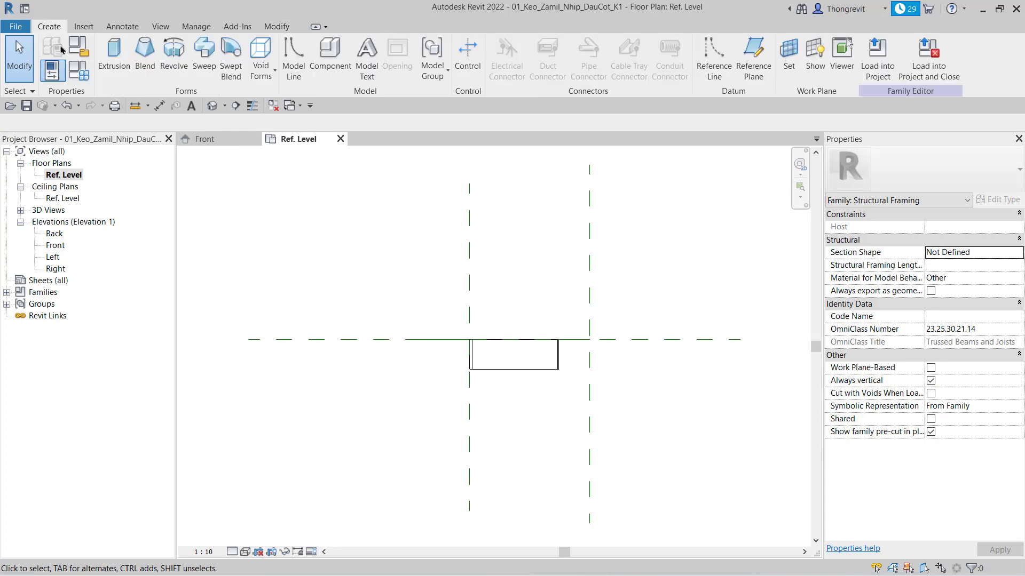
click(753, 53)
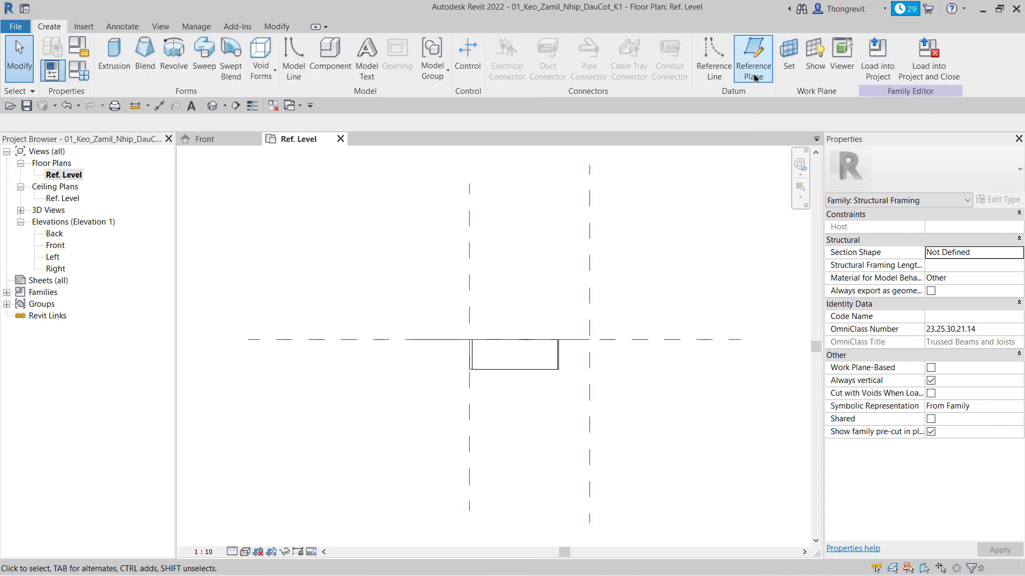
click(415, 327)
click(655, 327)
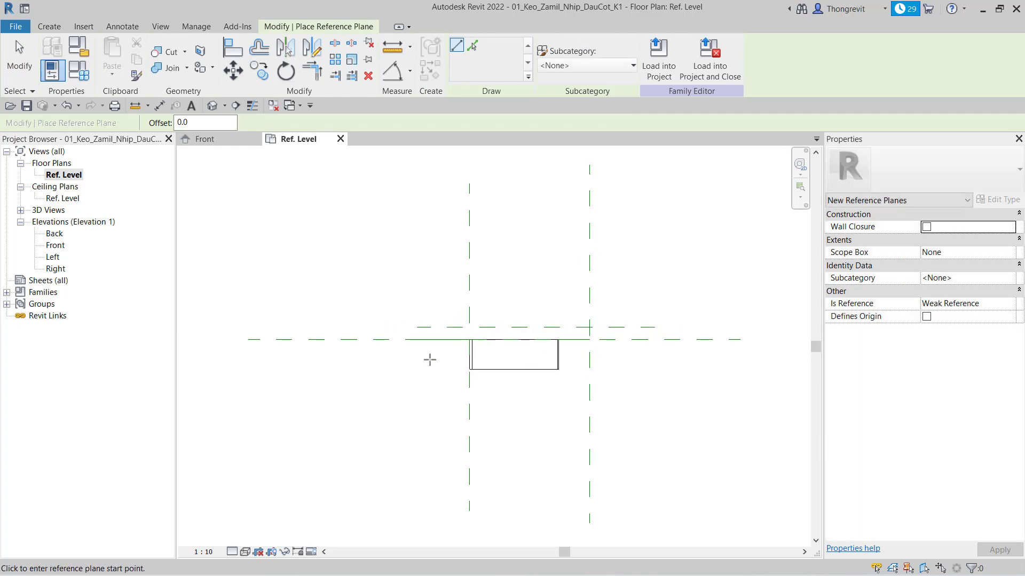
click(380, 356)
click(654, 356)
click(271, 285)
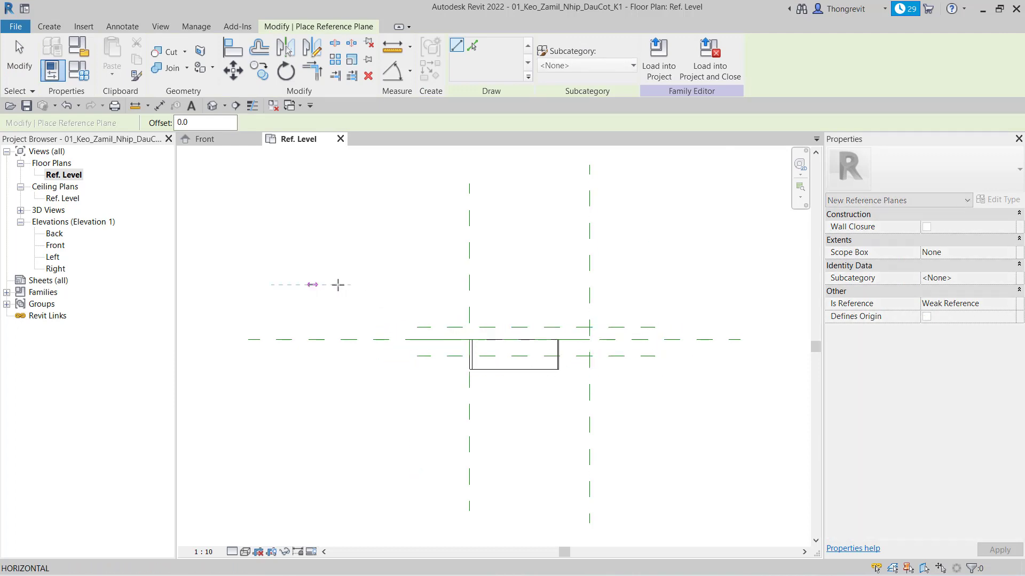
click(614, 285)
click(309, 399)
click(612, 404)
key(Escape)
key(Escape)
Step: Equalise the inner plane pair about the centre line and add their 280 overall dimension
key(d)
key(i)
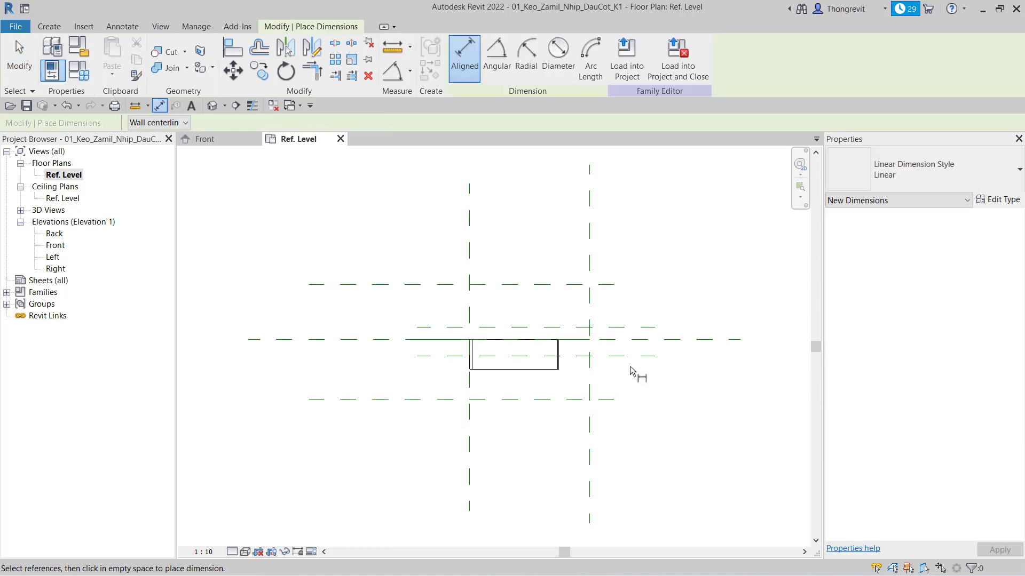
click(617, 340)
click(656, 356)
click(678, 324)
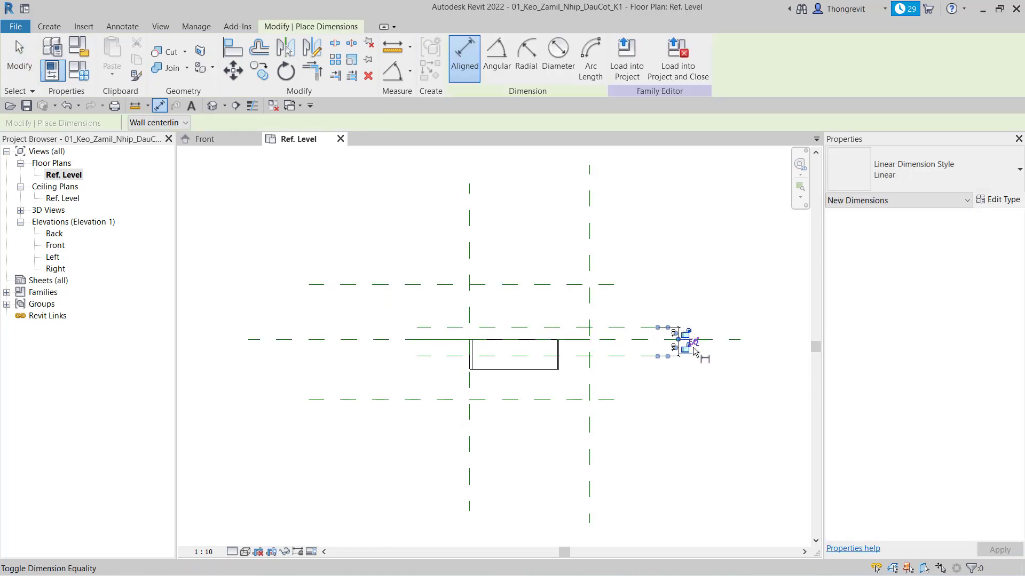
scroll(688, 347, up, 2)
click(585, 360)
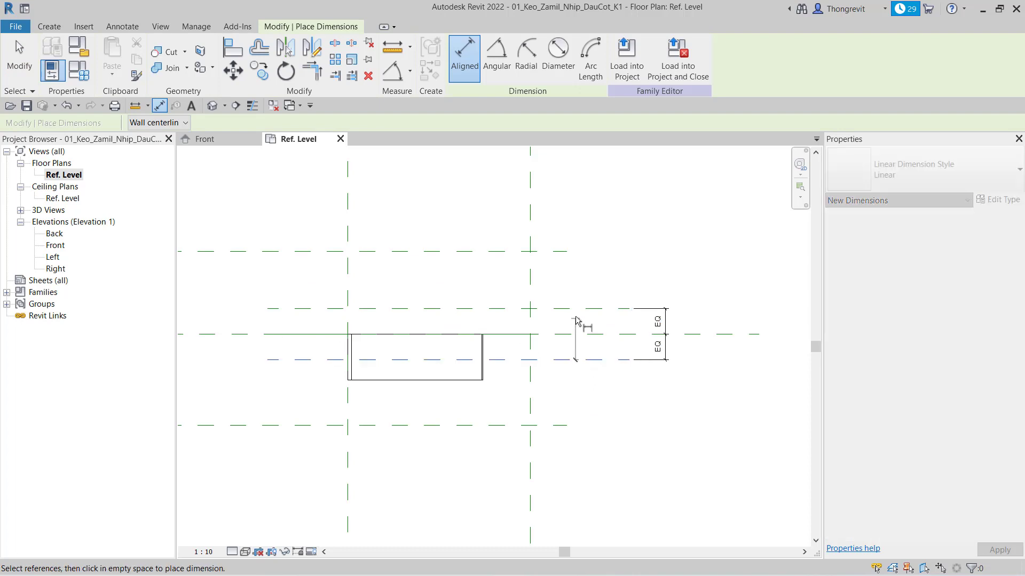
click(585, 308)
click(693, 341)
scroll(622, 406, down, 1)
Step: Equalise the outer plane pair about the centre line and add their 1000 overall dimension
middle_drag(622, 406, 675, 393)
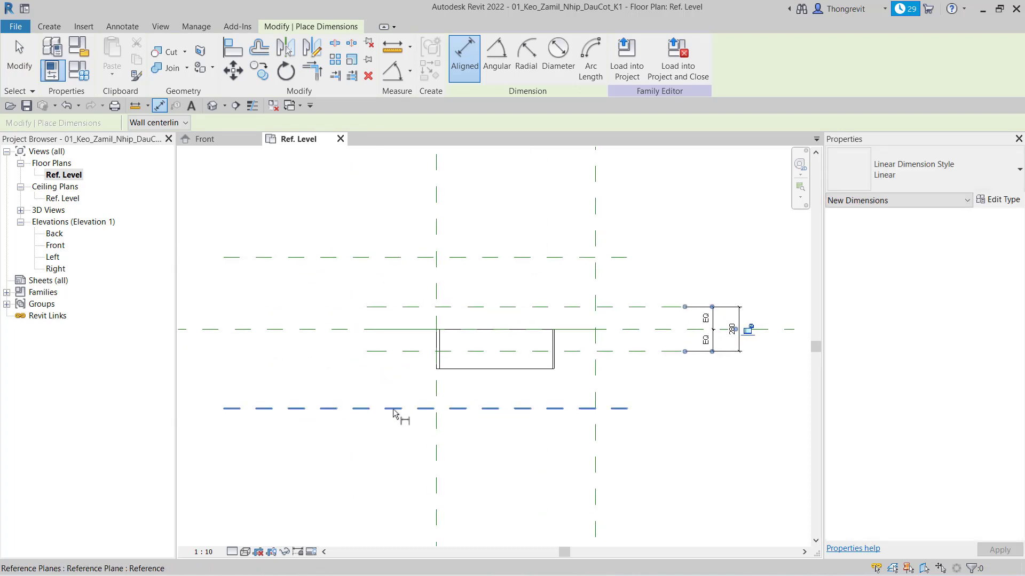
click(373, 408)
click(338, 329)
click(321, 259)
click(307, 282)
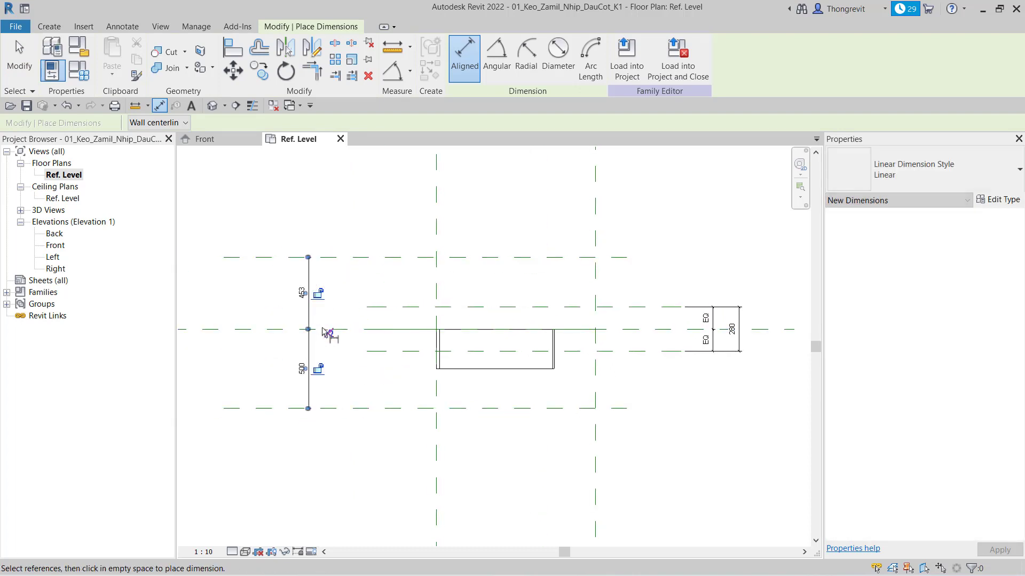
click(327, 337)
click(349, 408)
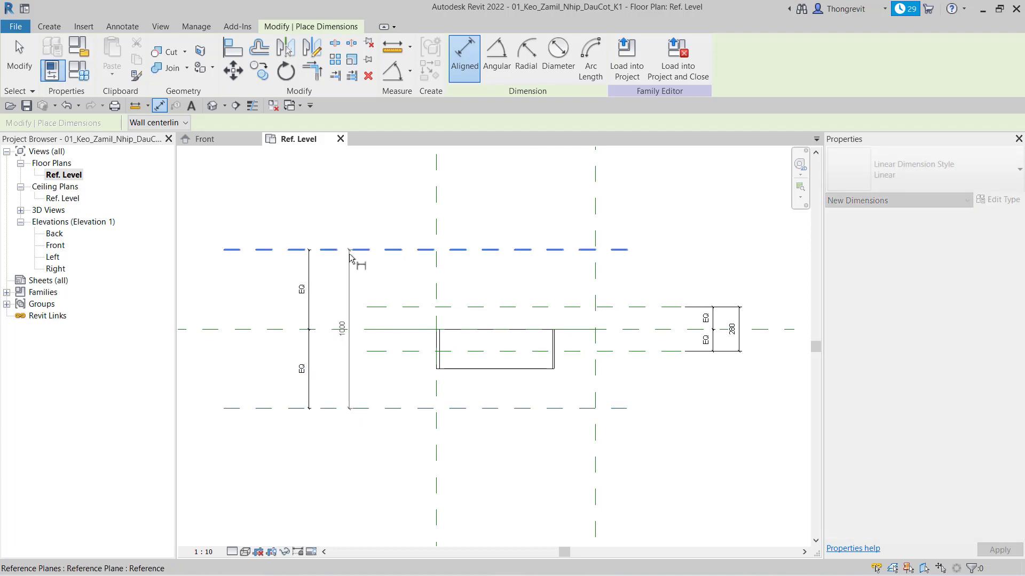
click(352, 250)
click(271, 293)
key(Escape)
Step: Label the 280 dimension with shared parameter 03_tw and set it to 50
click(739, 355)
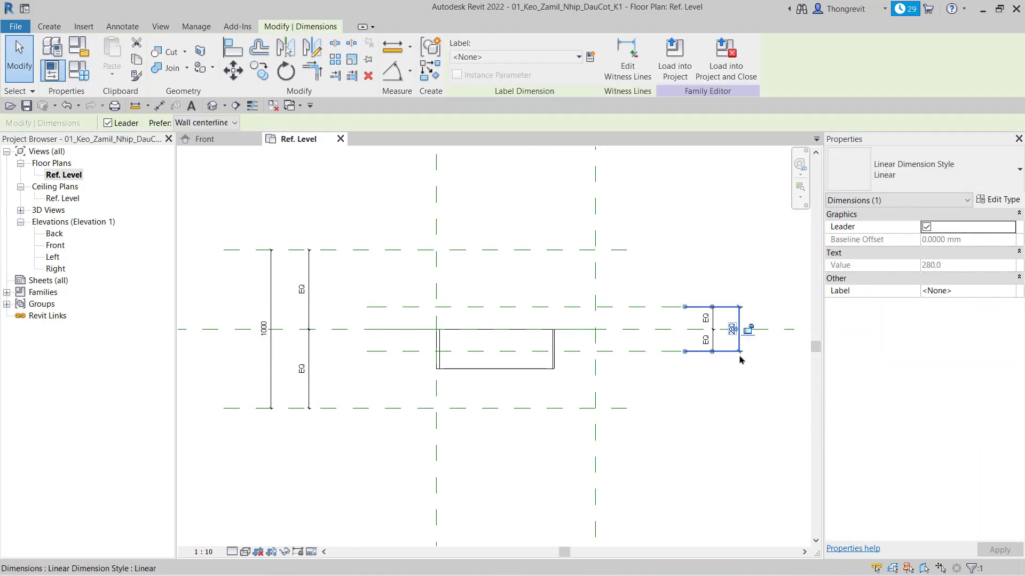
click(593, 59)
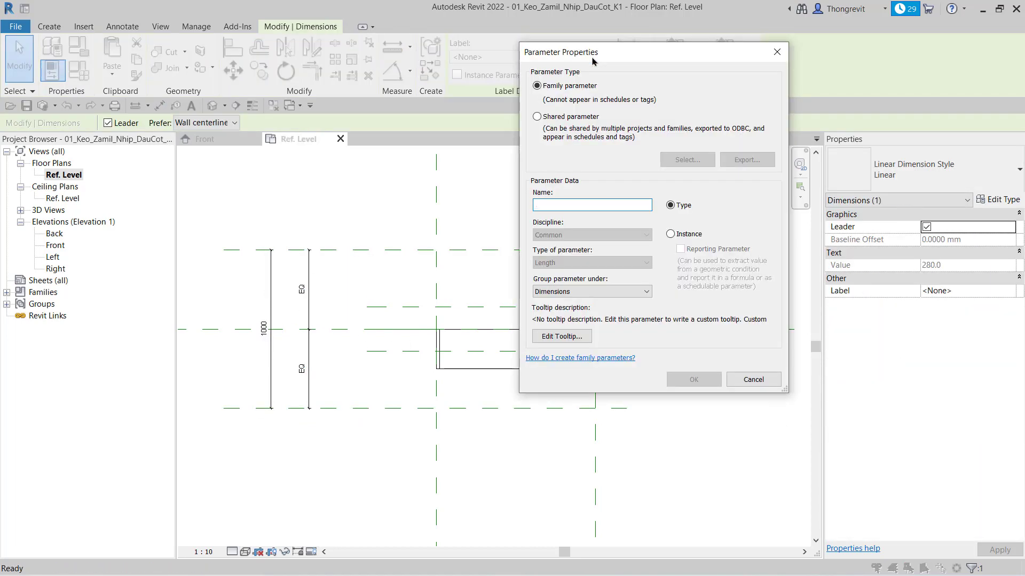
click(537, 116)
click(687, 159)
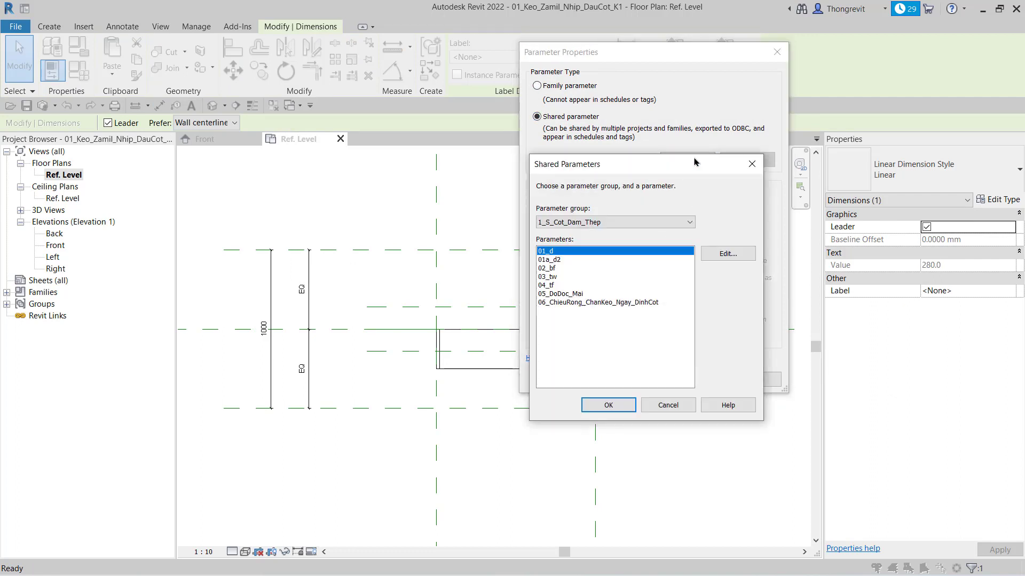
click(549, 277)
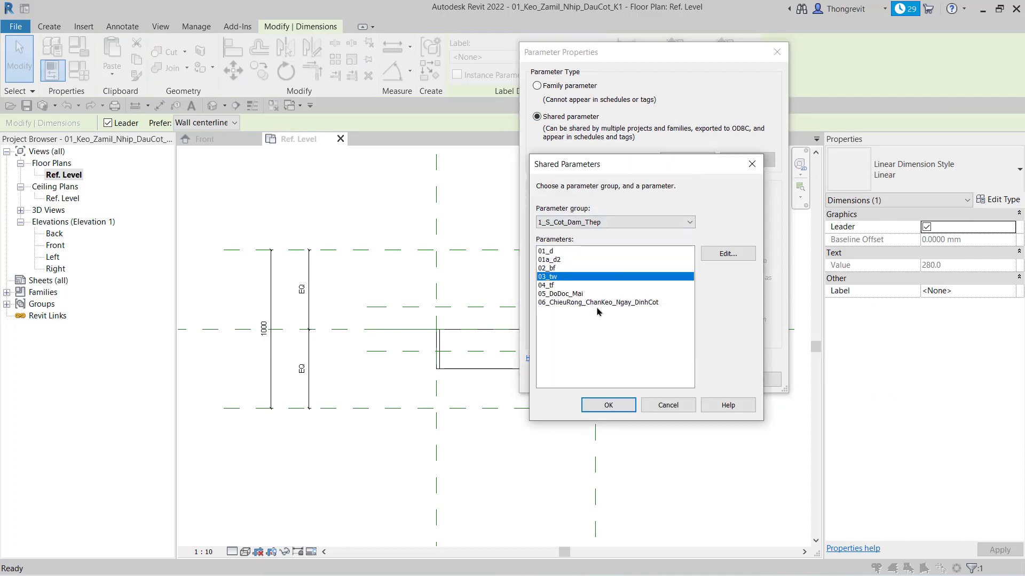
click(613, 405)
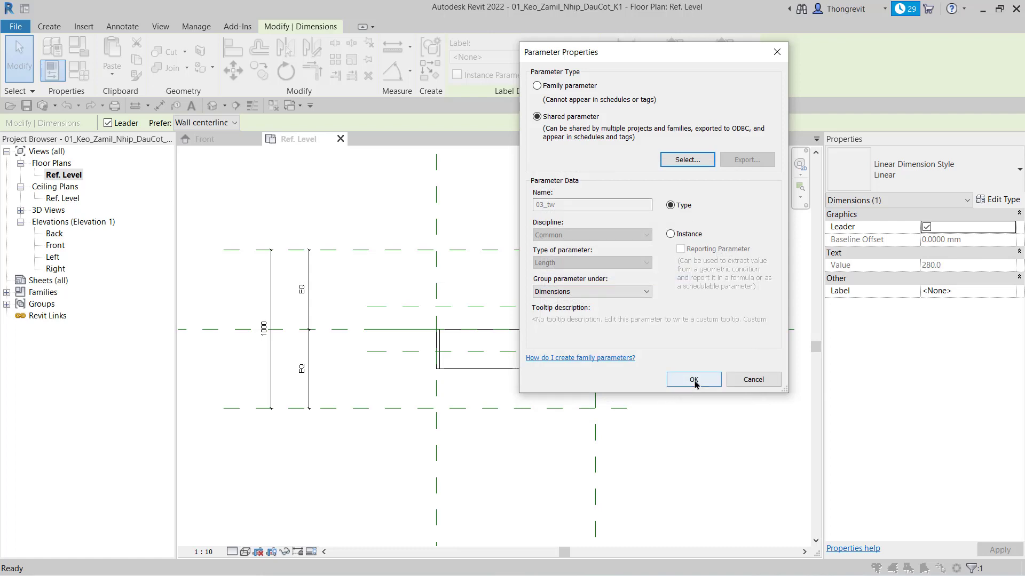
click(683, 379)
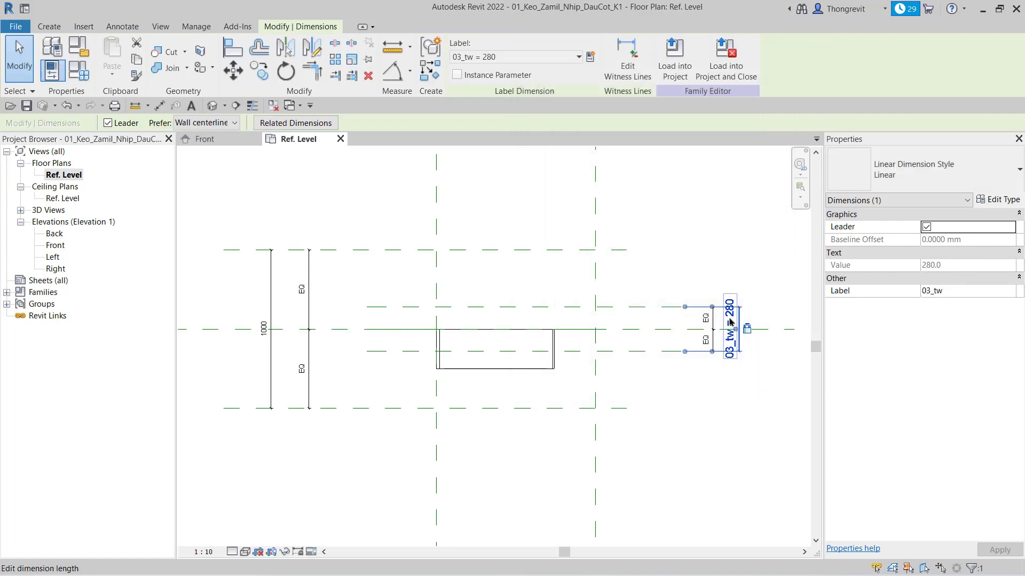
click(730, 328)
text(50)
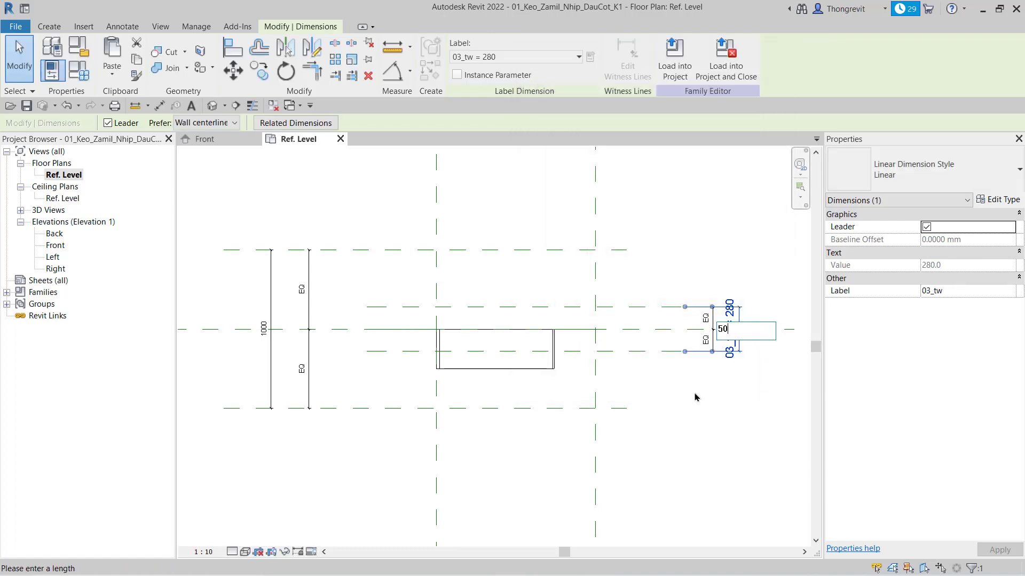
key(Return)
key(Escape)
Step: Label the 1000 dimension with shared parameter 02_bf from group 1_S_Cot_Dam_Thep, value 200
click(273, 298)
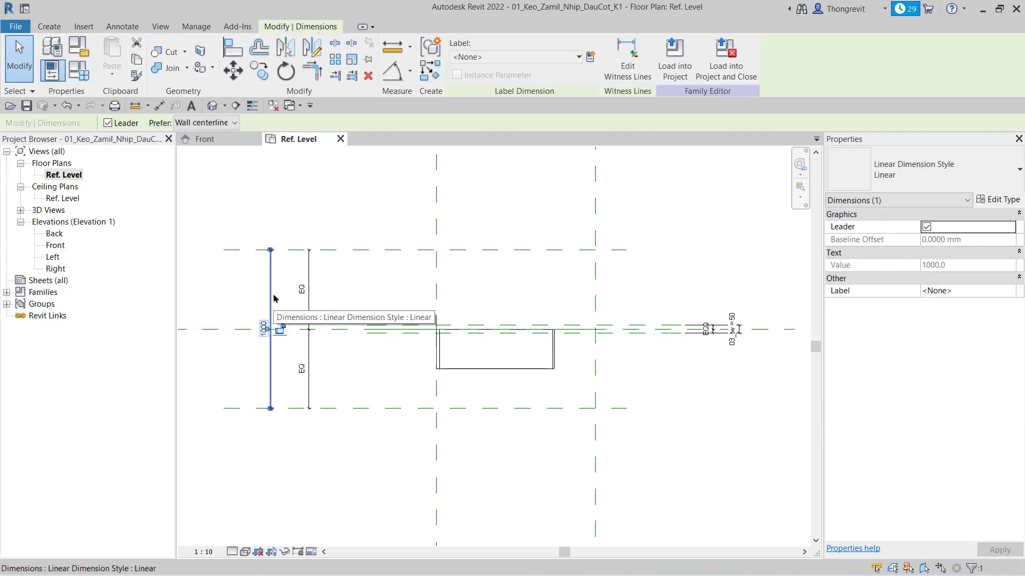
click(591, 57)
click(537, 116)
click(687, 159)
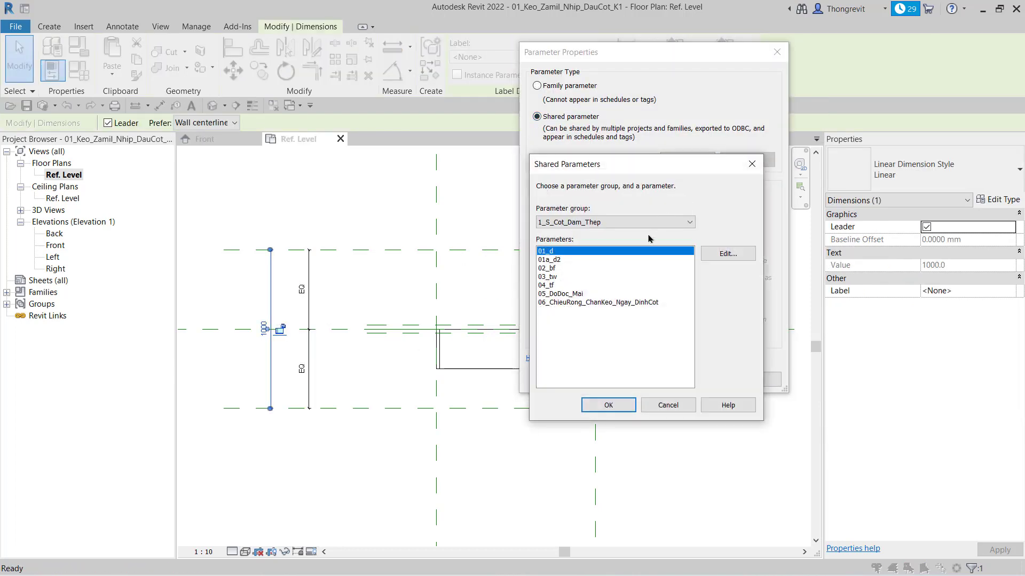
click(689, 222)
click(614, 230)
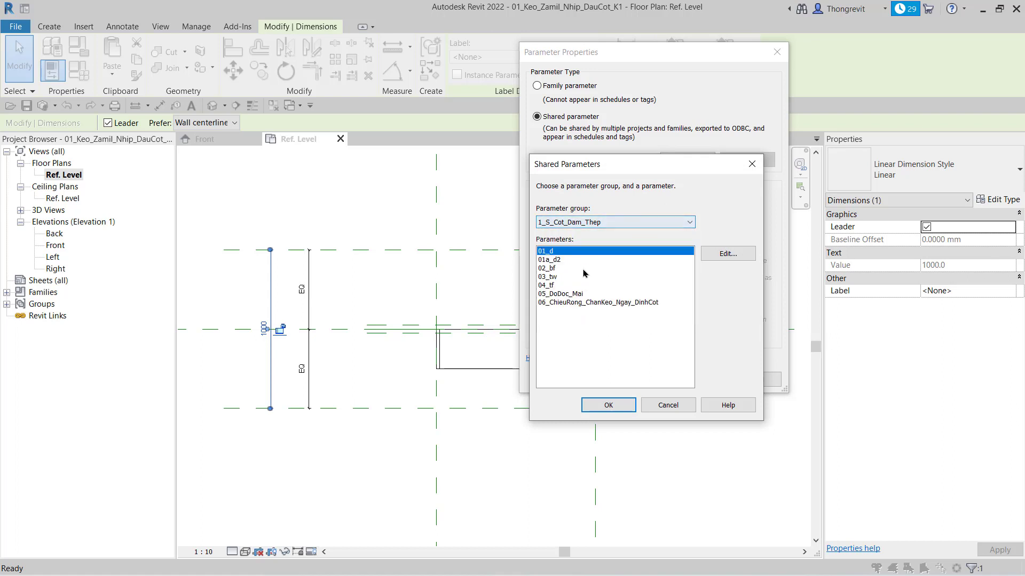
click(550, 268)
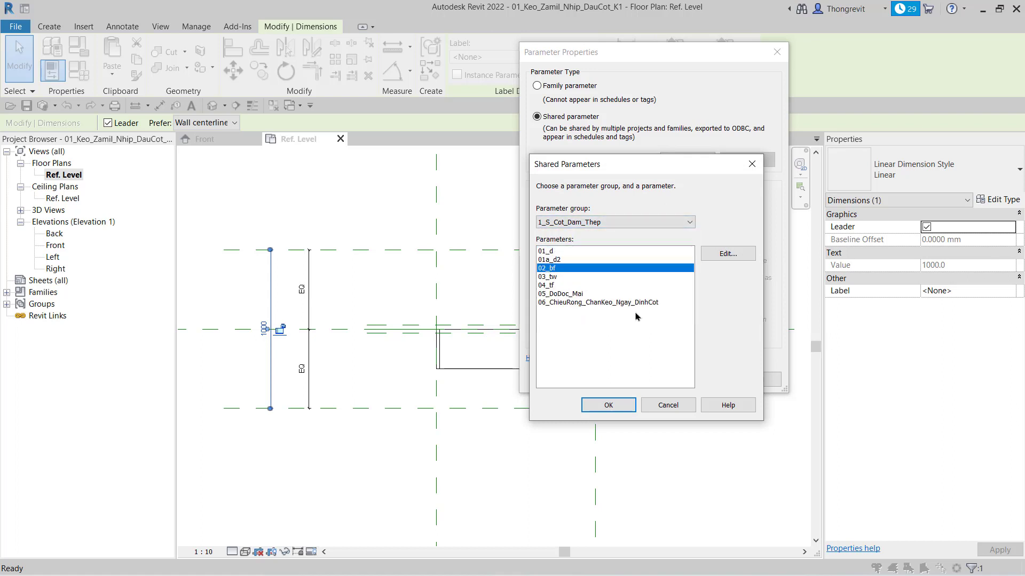
click(608, 405)
click(693, 379)
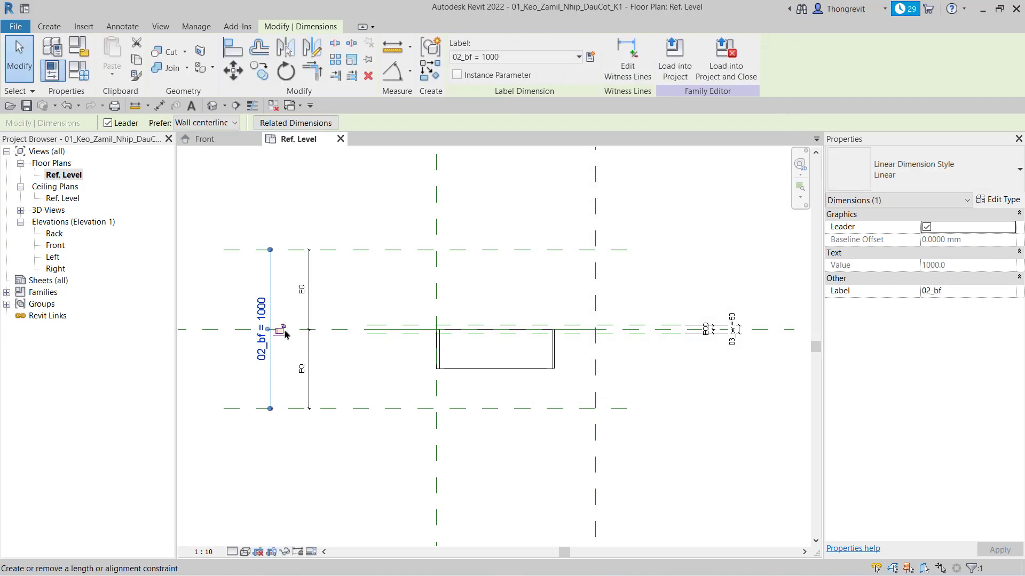
click(261, 320)
text(200)
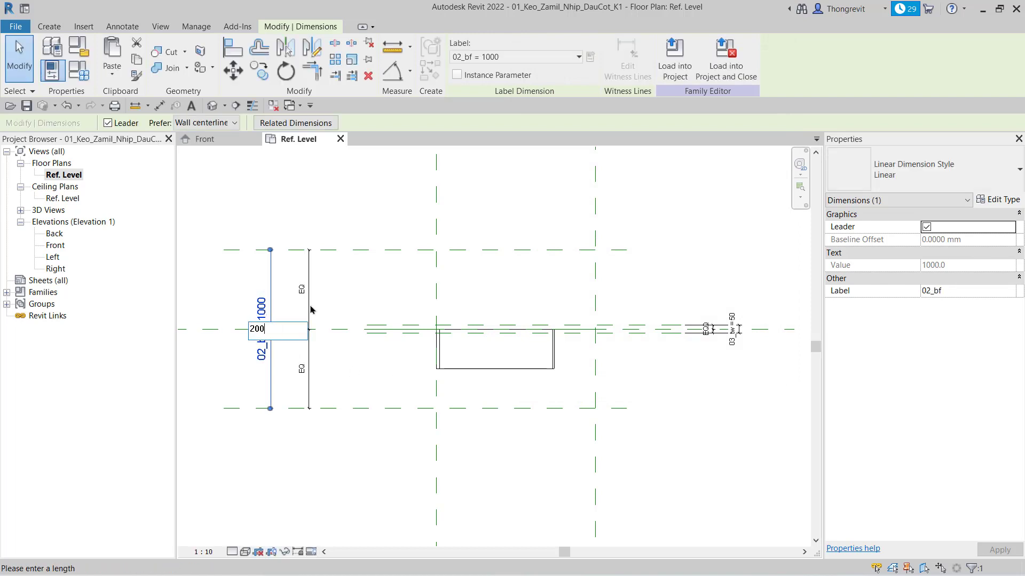
key(Return)
click(356, 452)
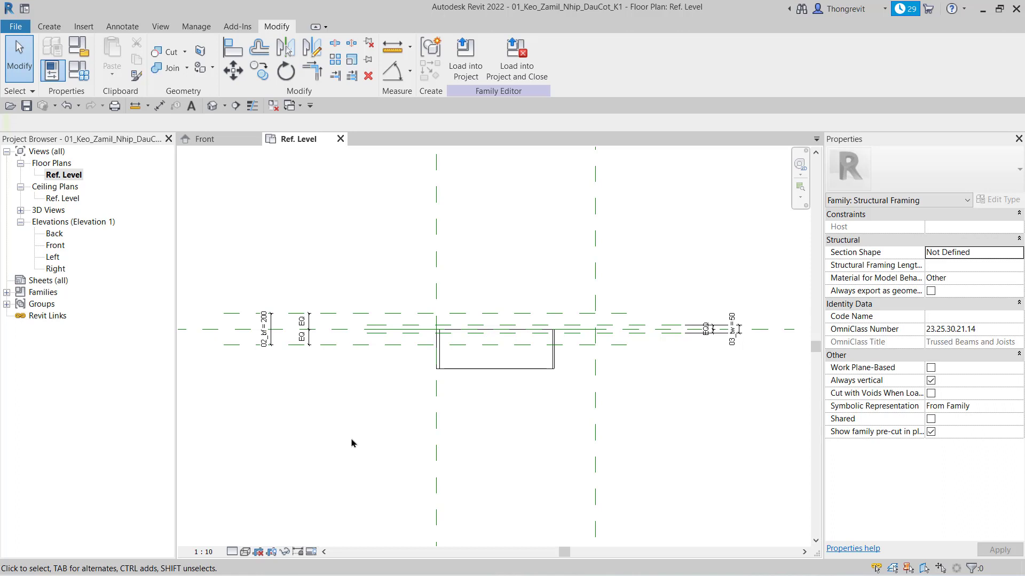
Step: Stretch the extrusion's faces onto the reference planes (Start -100, End 100), then return to Front elevation
click(538, 374)
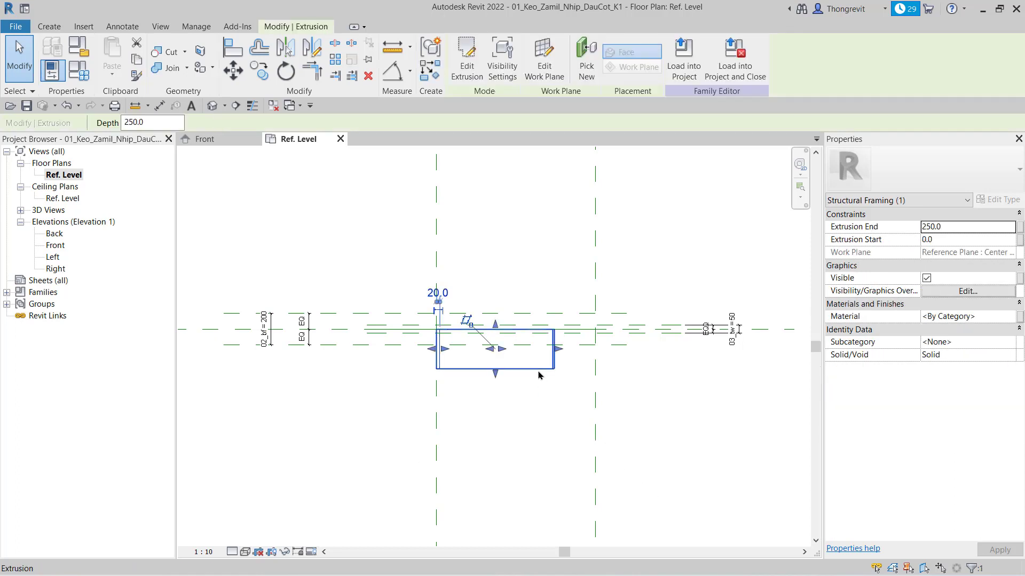
scroll(502, 354, up, 2)
scroll(503, 354, up, 2)
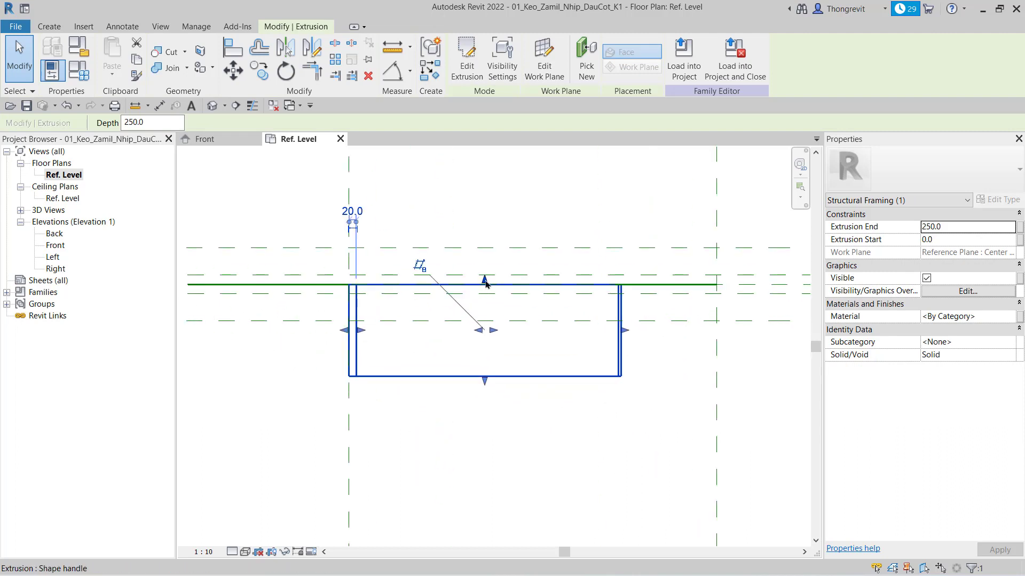
drag(484, 278, 485, 247)
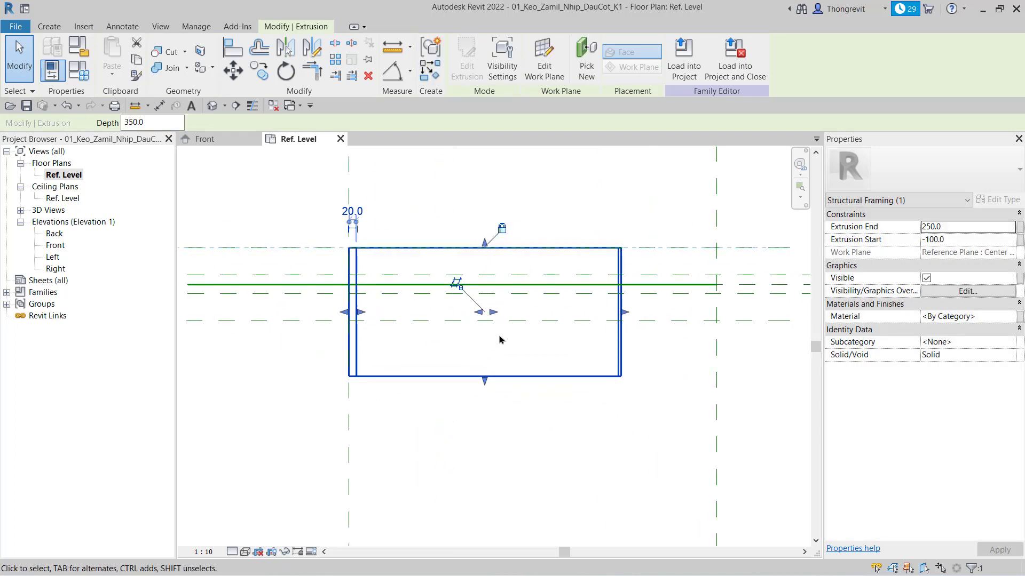
drag(484, 381, 484, 321)
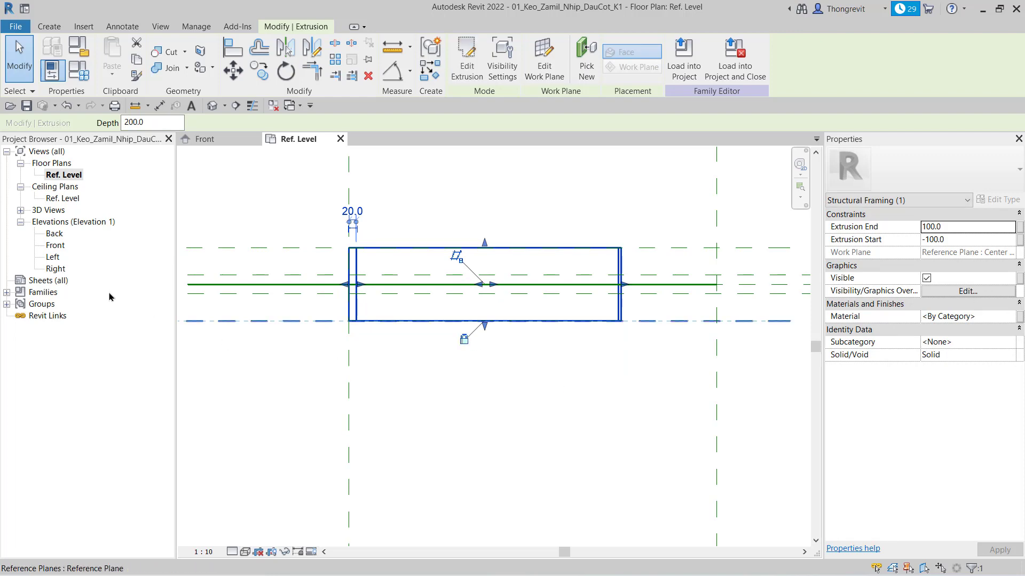
key(ctrl+Tab)
Step: Start a new extrusion and pick the roof slope, right edge, reference level and left vertical lines
middle_drag(561, 440, 545, 465)
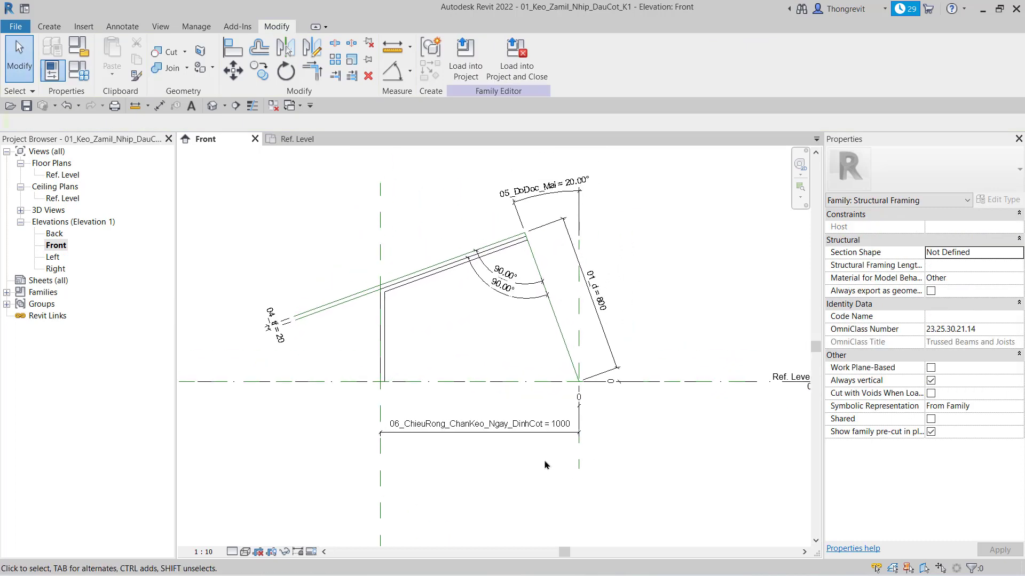
click(49, 27)
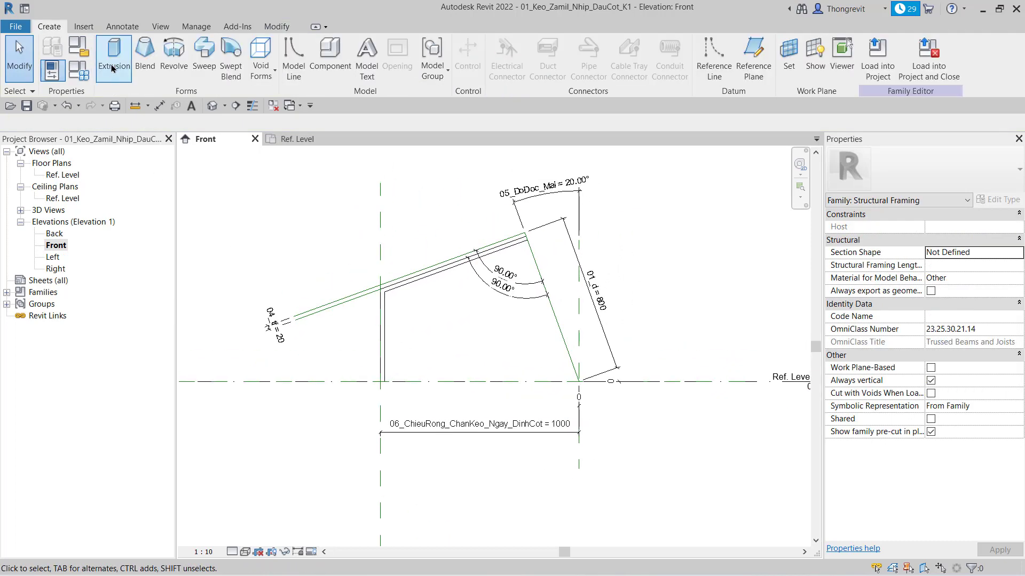
click(113, 67)
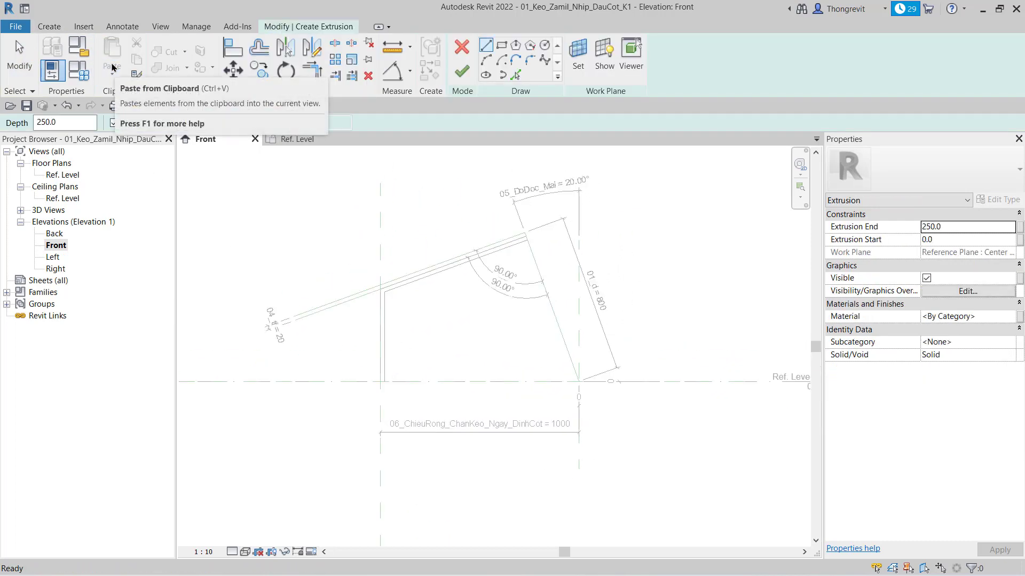
click(516, 75)
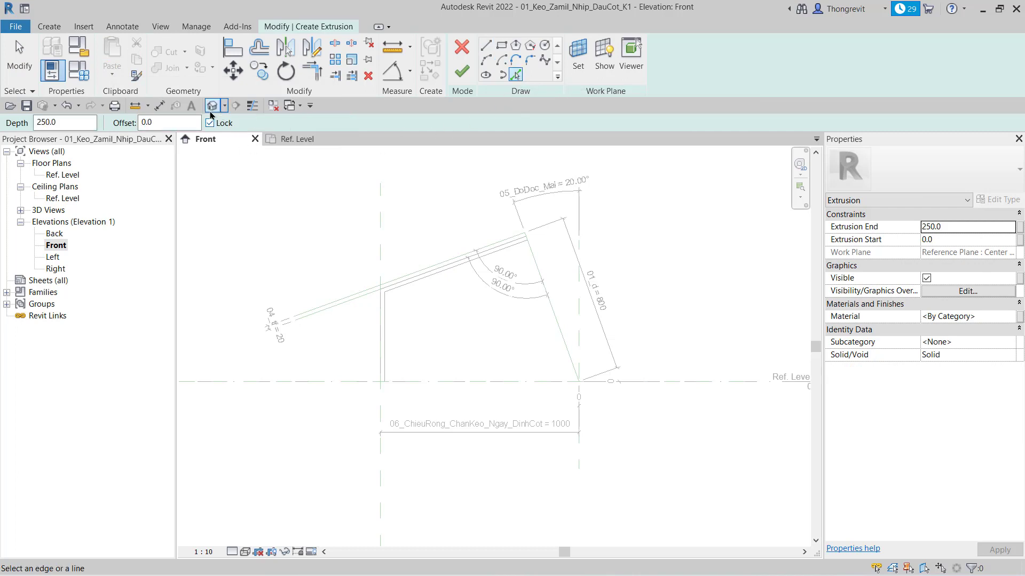
click(454, 267)
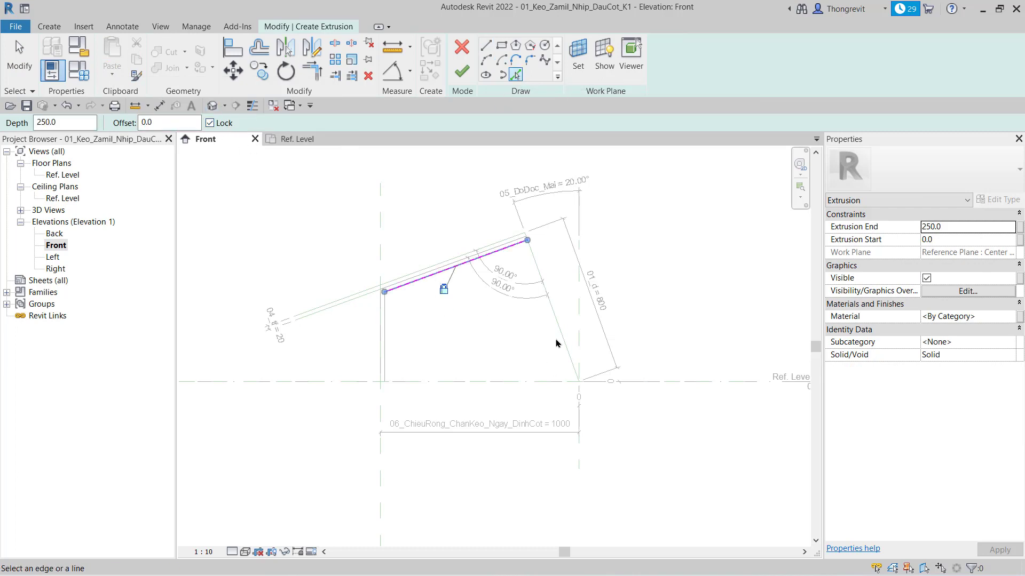
click(561, 336)
click(510, 381)
click(384, 342)
Step: Trim the sketch corners with TR, dismiss the intersecting-lines error, and finish the extrusion
key(t)
key(r)
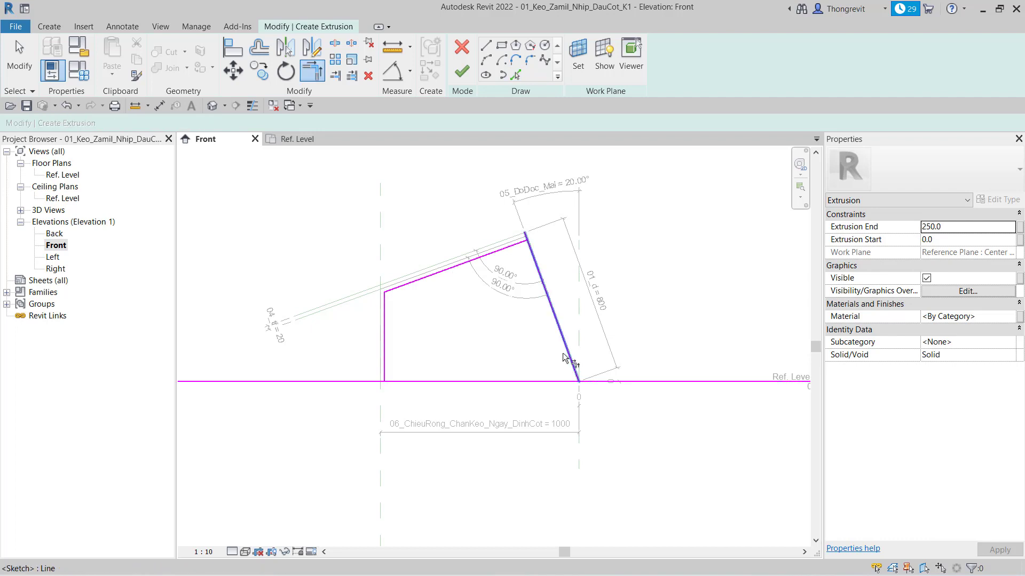
click(533, 381)
click(394, 369)
click(462, 71)
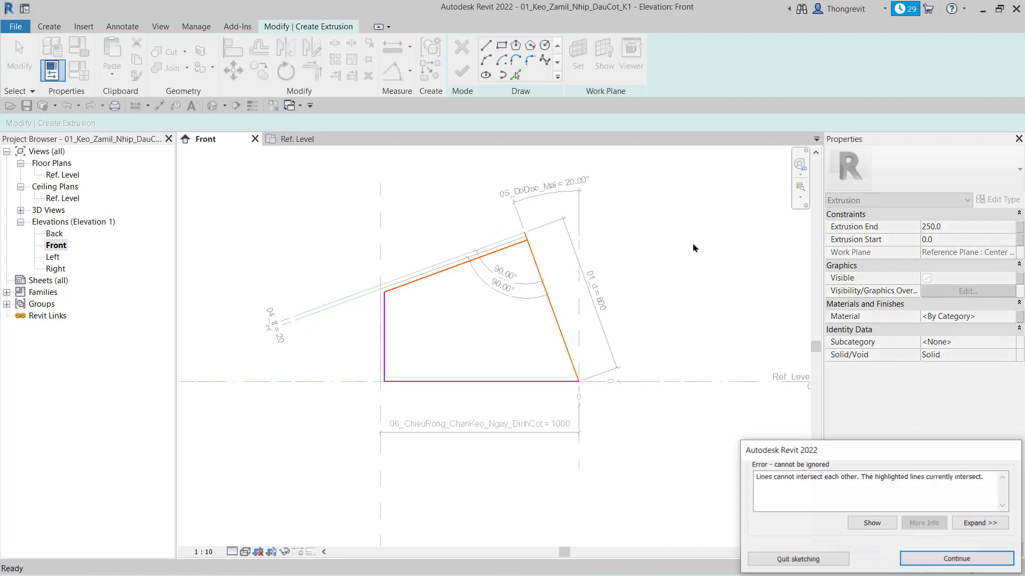
click(919, 565)
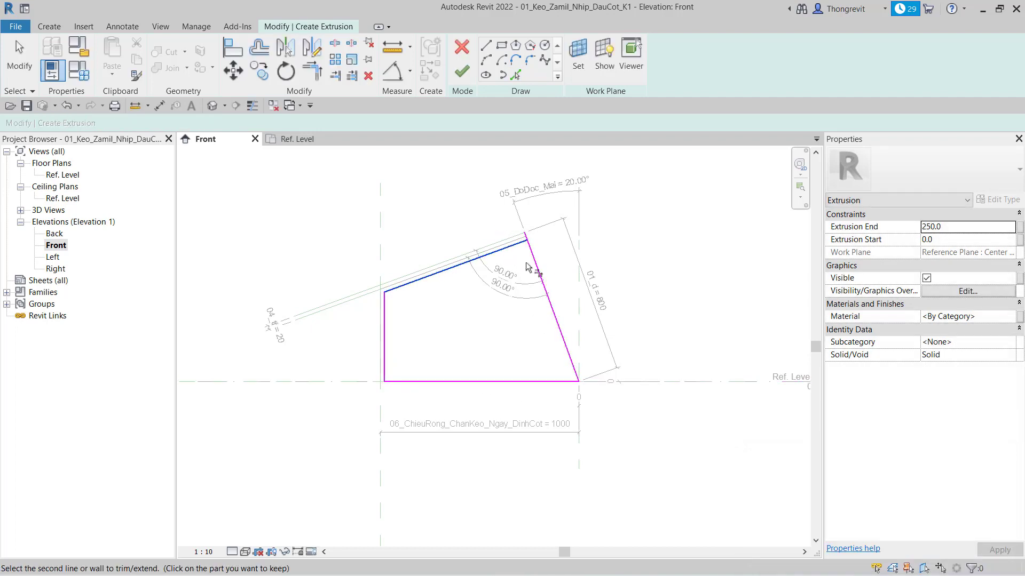
click(462, 71)
click(681, 263)
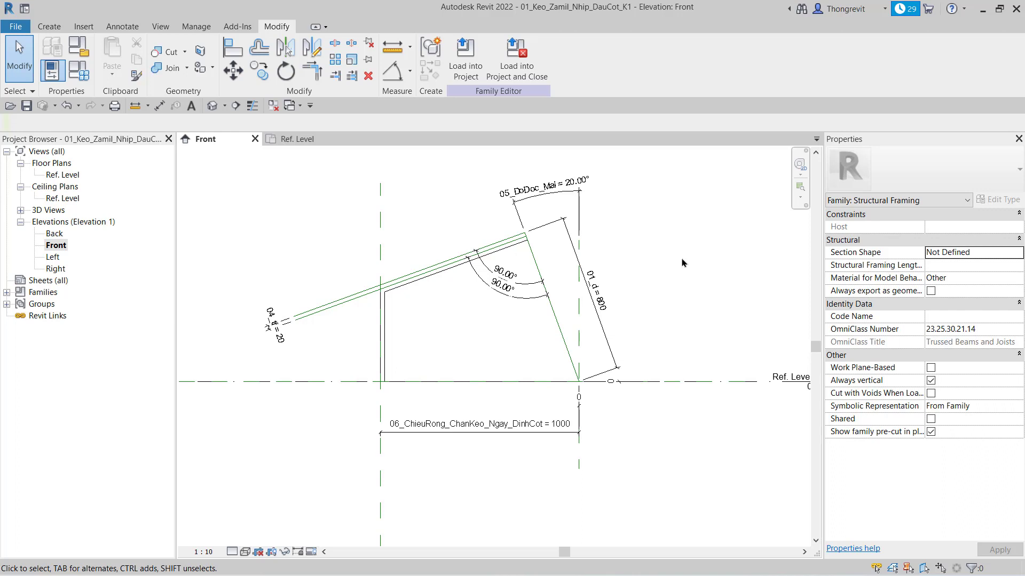
Step: Flex the 05_DoDoc_Mai slope angle to 30°, then restore it to 20°
click(574, 180)
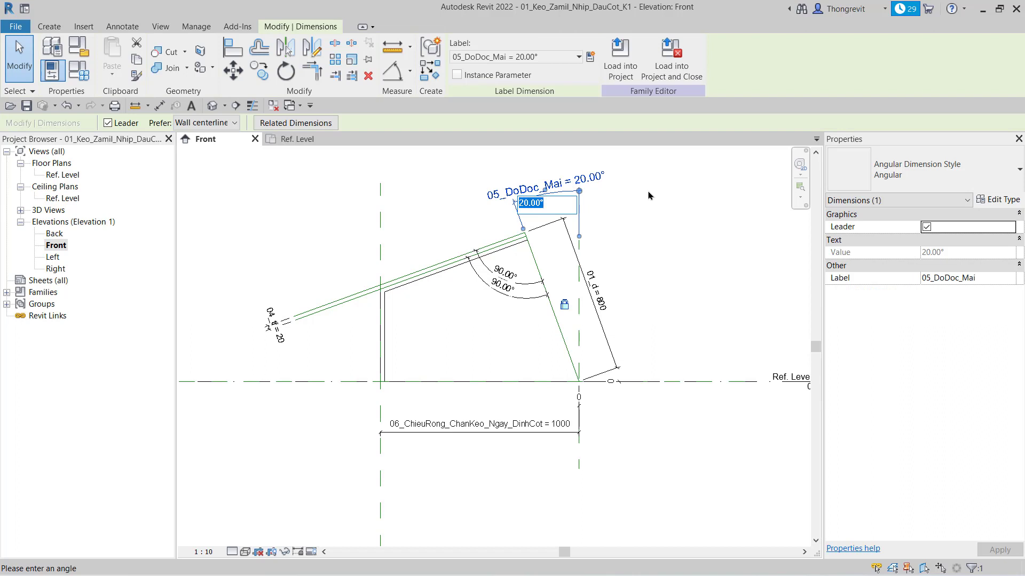
text(30)
key(Return)
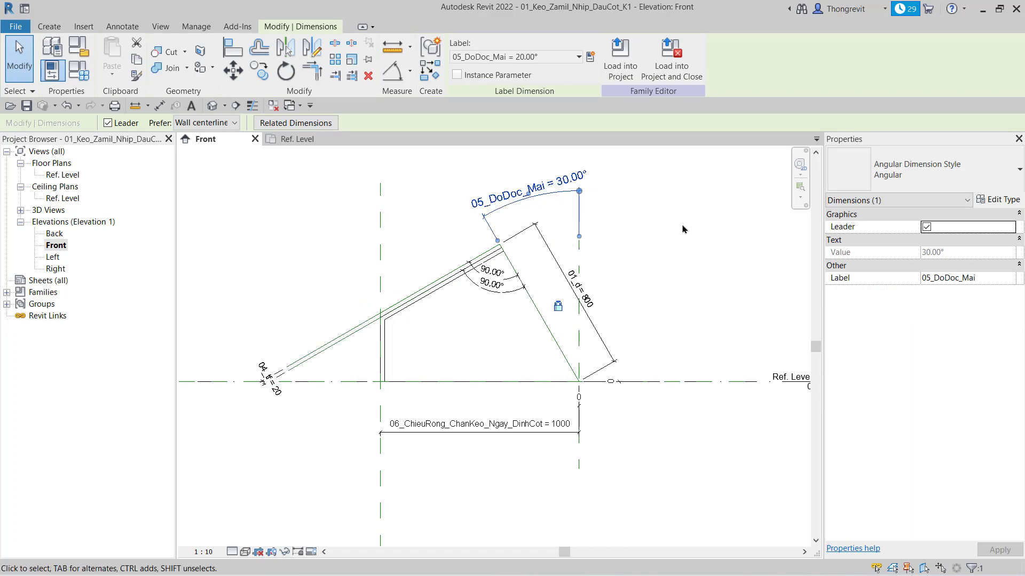
click(686, 234)
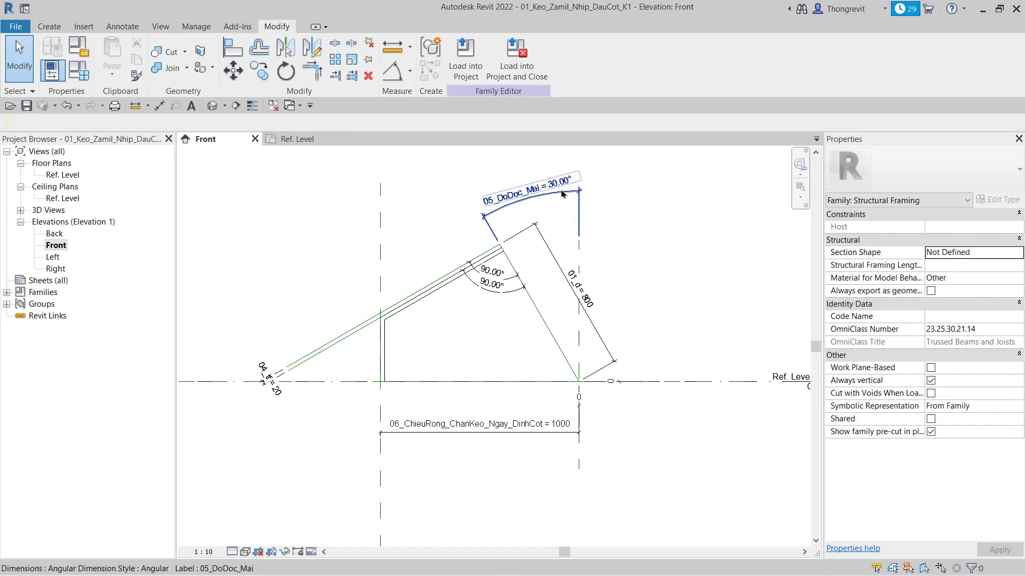
click(561, 184)
text(20)
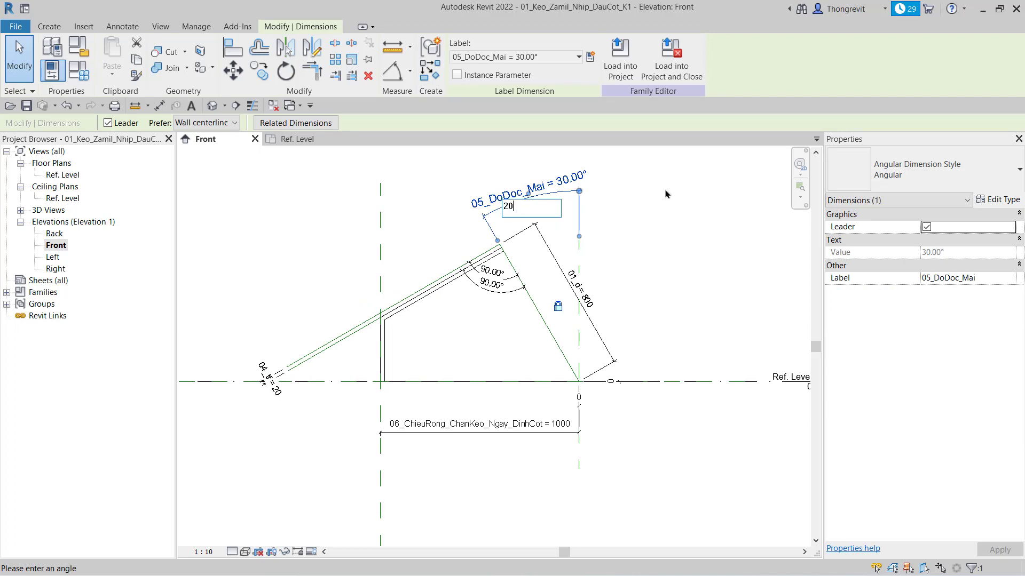
key(Return)
click(685, 261)
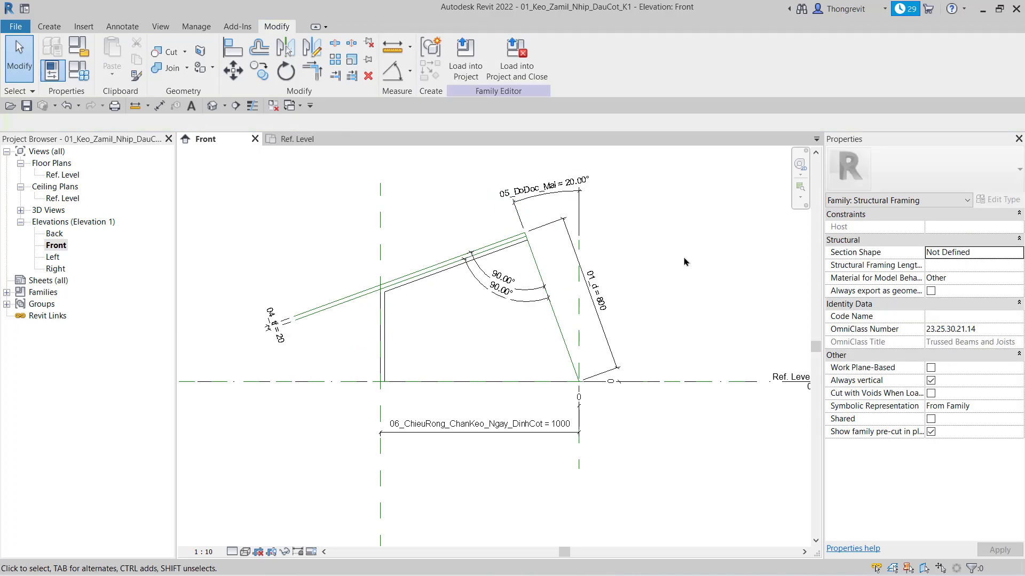
Step: Stretch the second extrusion onto the web reference planes (Start -25, End 25), then show the default 3D view
click(296, 140)
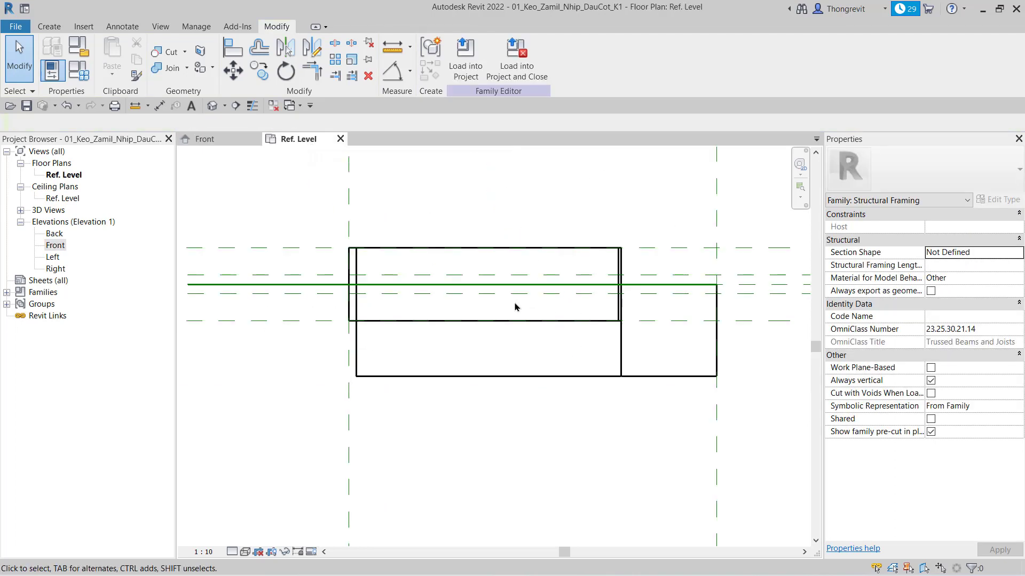
click(577, 377)
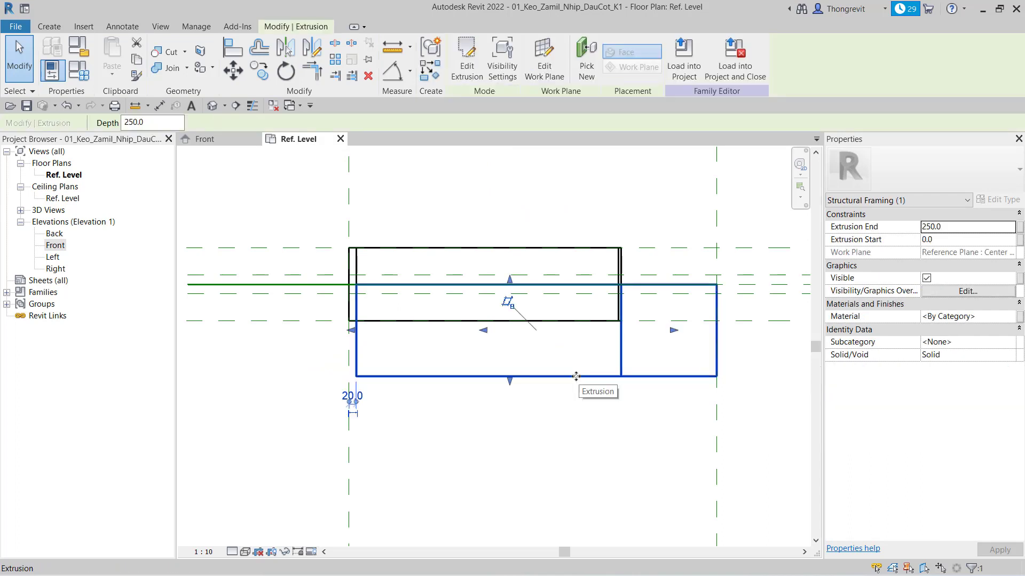
drag(509, 279, 511, 280)
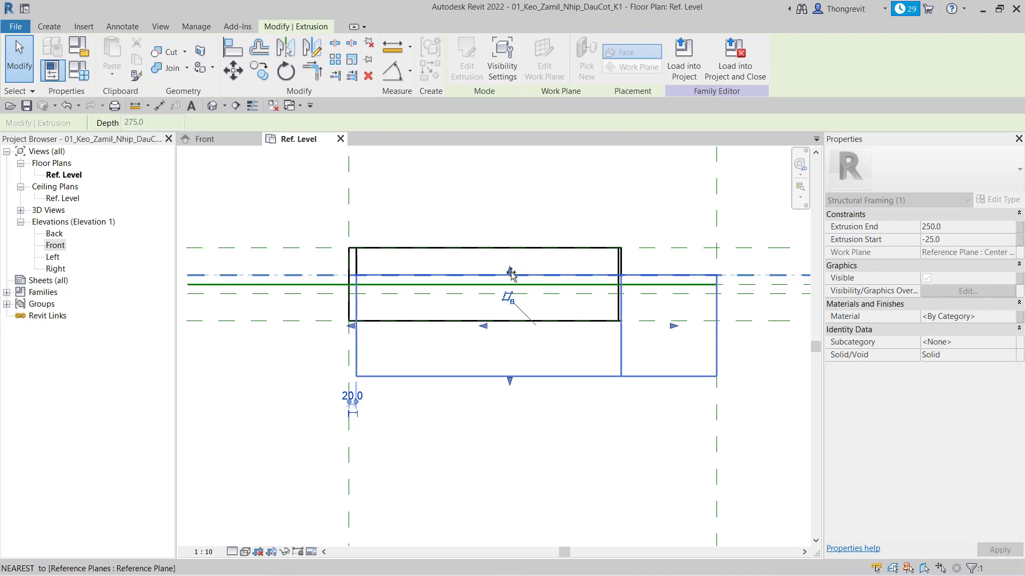
drag(510, 262, 511, 275)
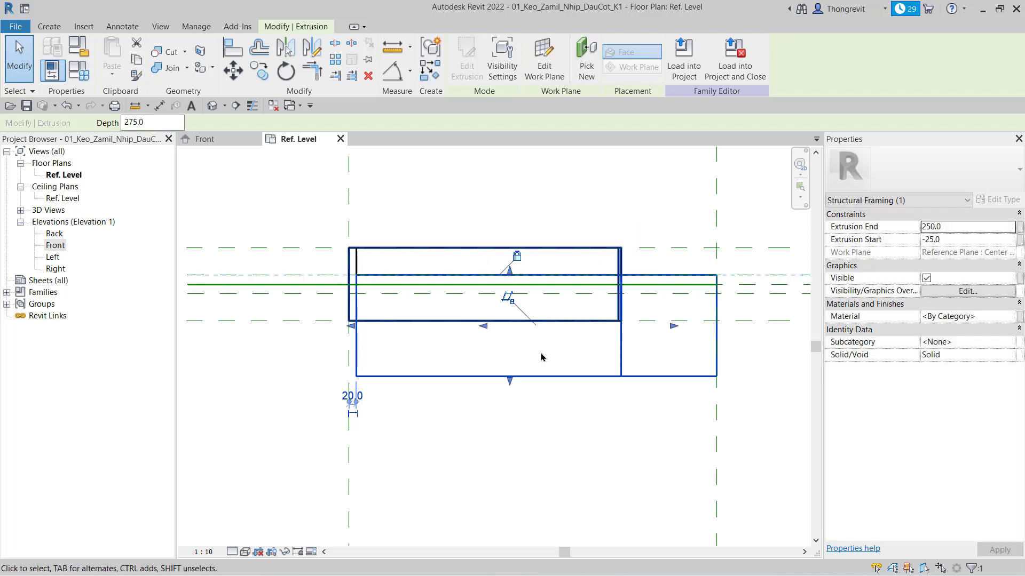
drag(510, 380, 519, 302)
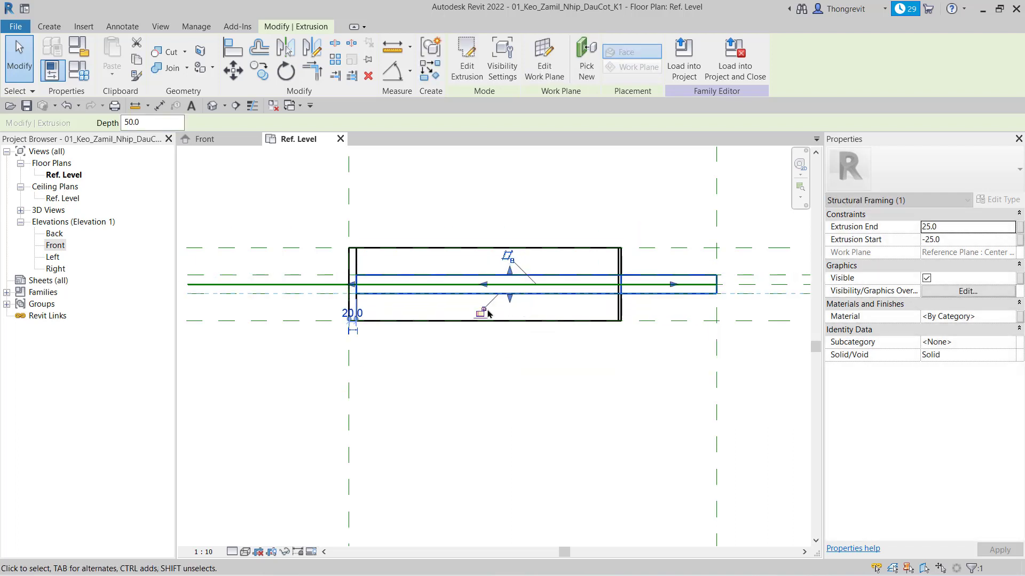
scroll(544, 404, down, 3)
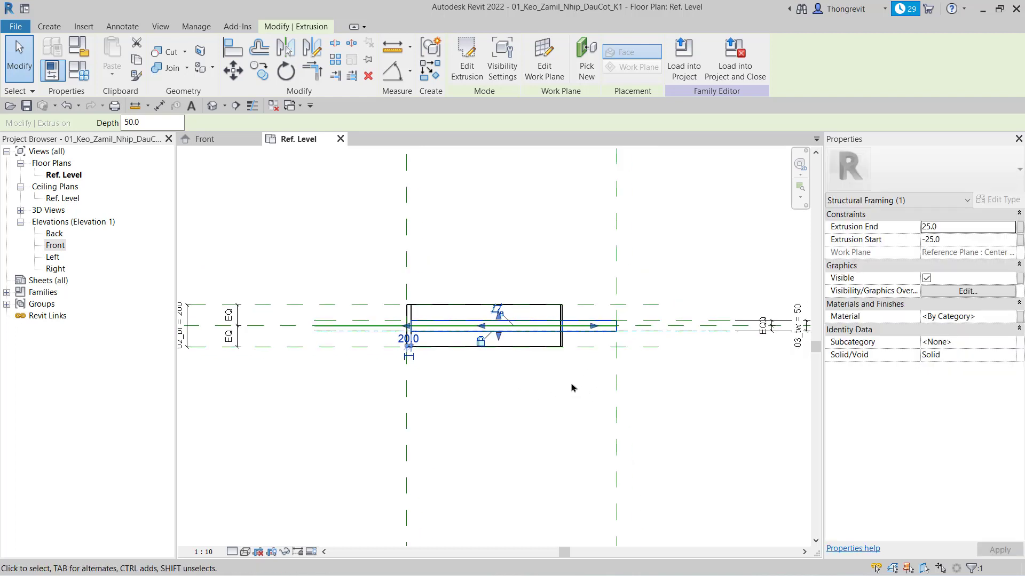
click(212, 105)
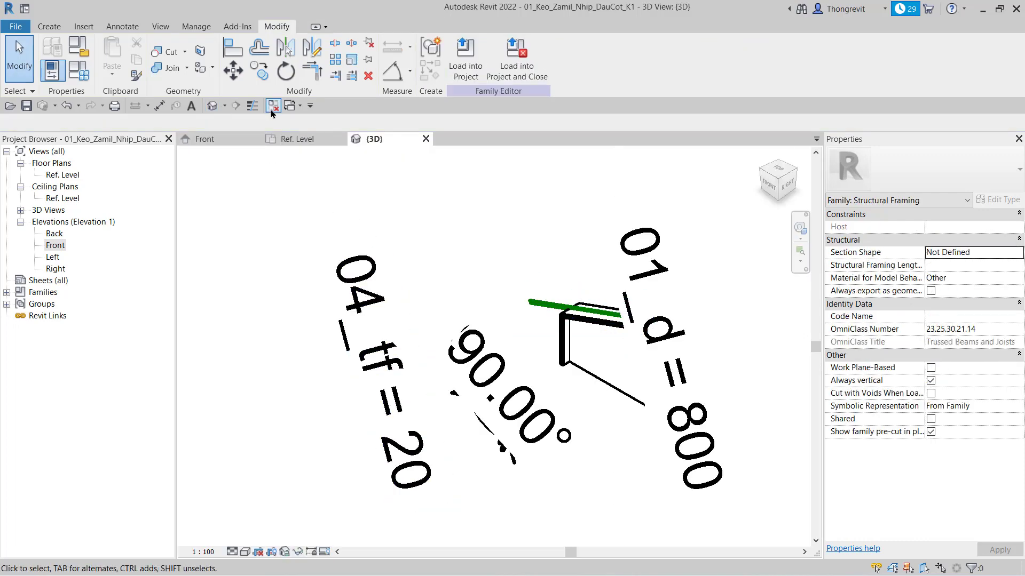
Step: Tidy the 3D view with thin lines and annotation categories hidden via VG
click(275, 107)
middle_drag(539, 344, 408, 336)
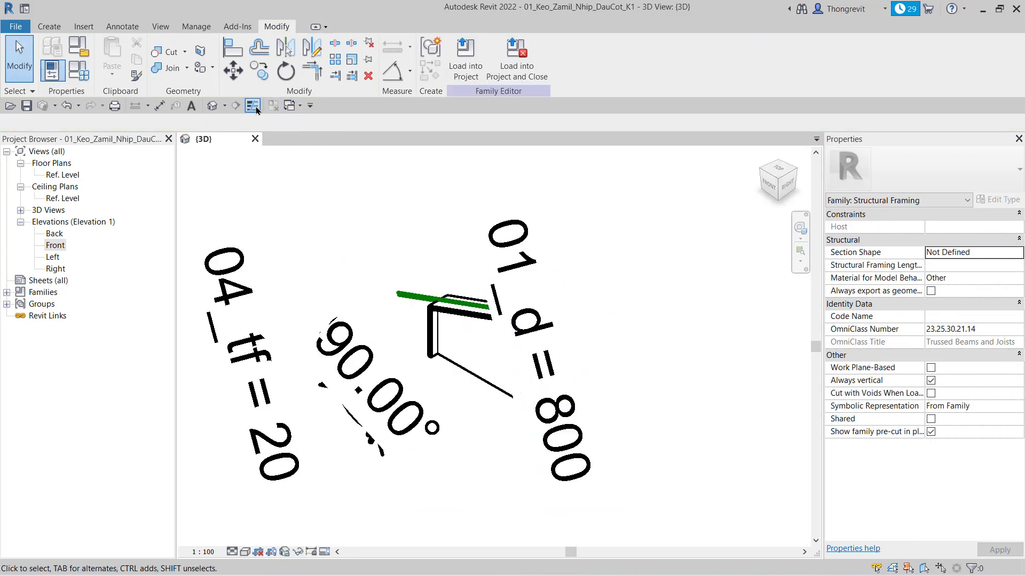
click(252, 105)
key(v)
key(g)
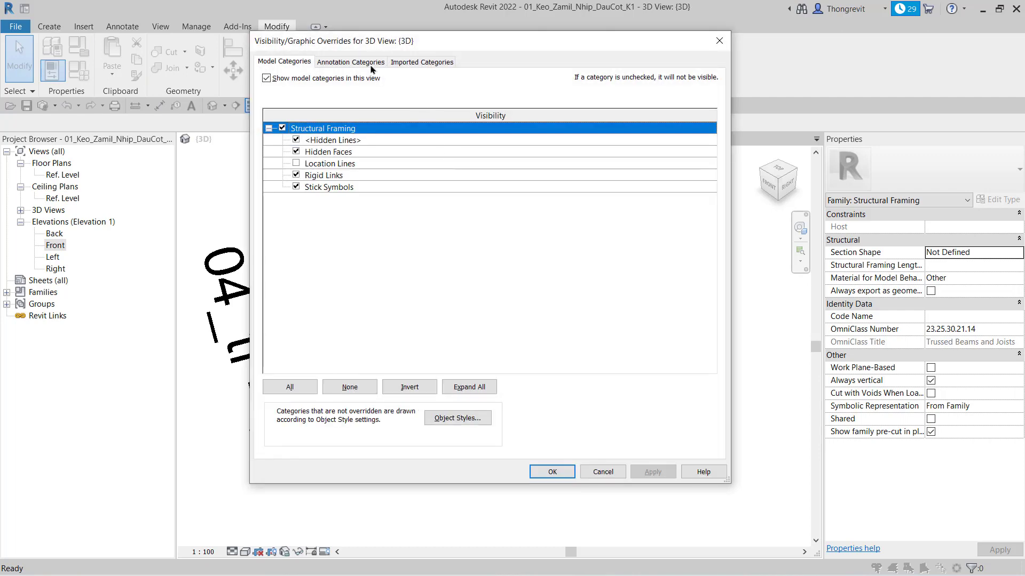
click(351, 61)
click(266, 78)
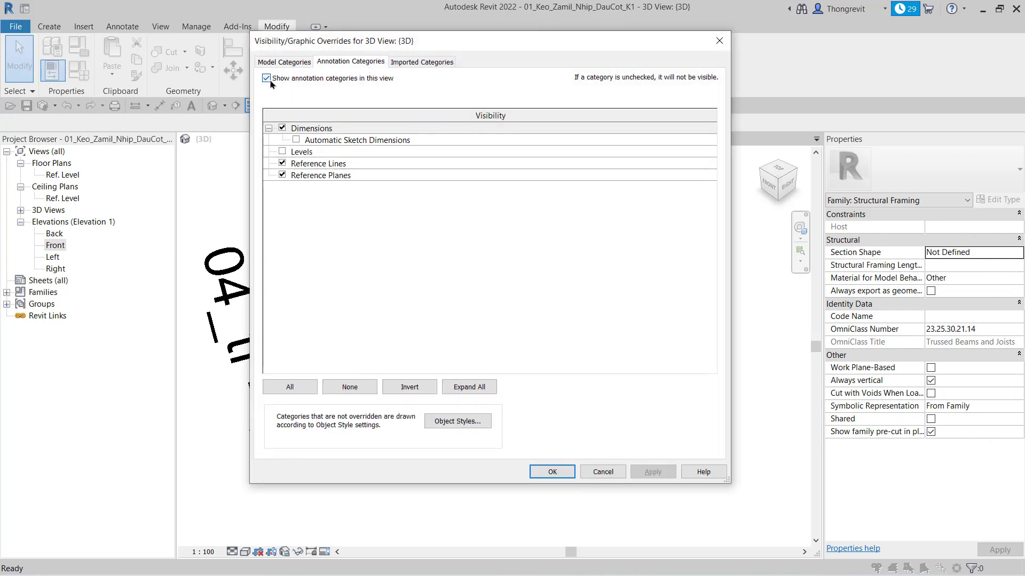
click(551, 471)
Step: Associate the web and top flange extrusions' material with the Structural Material parameter
shift+middle_drag(567, 401, 558, 347)
scroll(563, 357, up, 2)
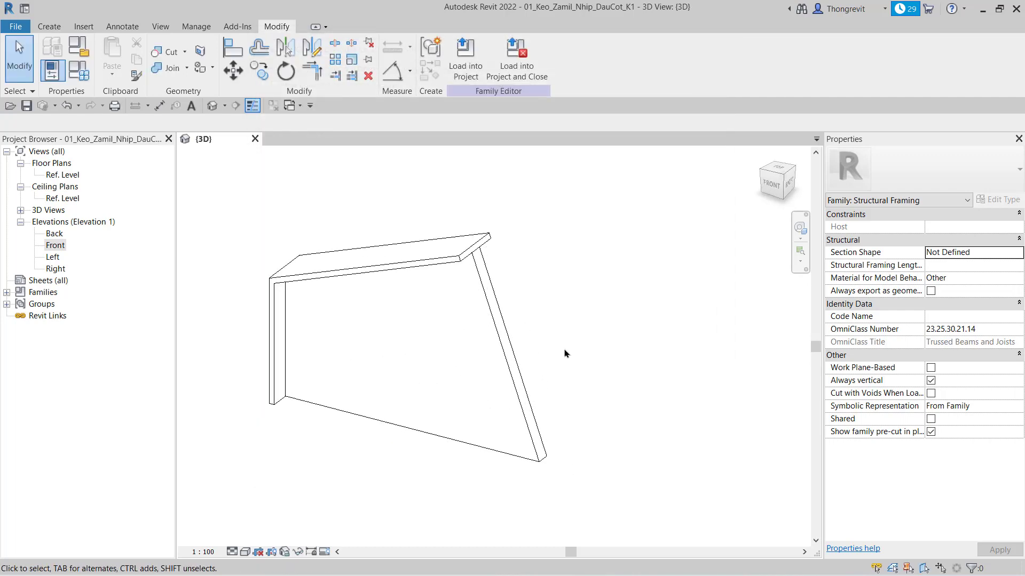
scroll(640, 382, up, 2)
click(581, 373)
ctrl+click(552, 286)
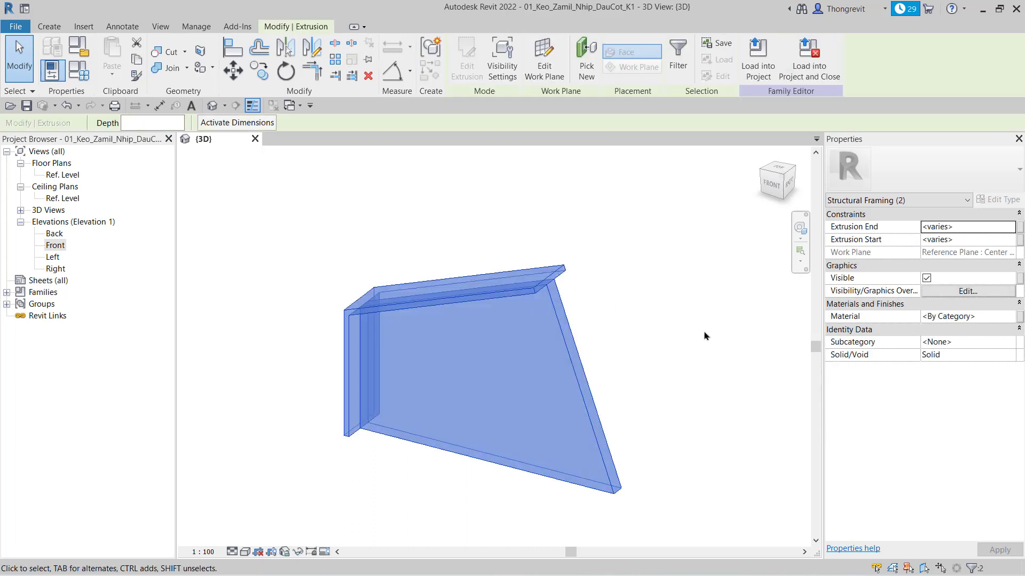
click(1020, 321)
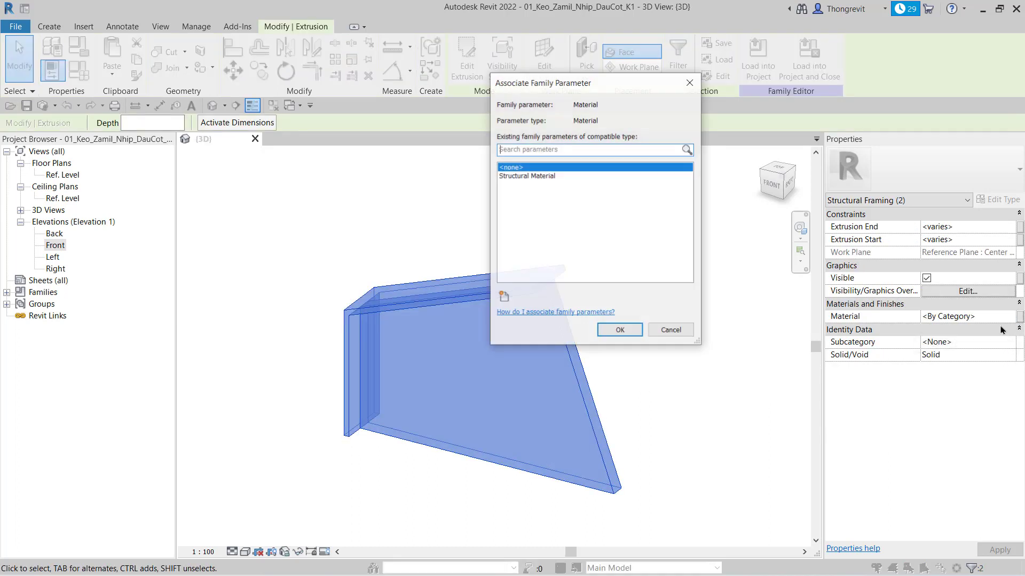
click(560, 176)
click(619, 331)
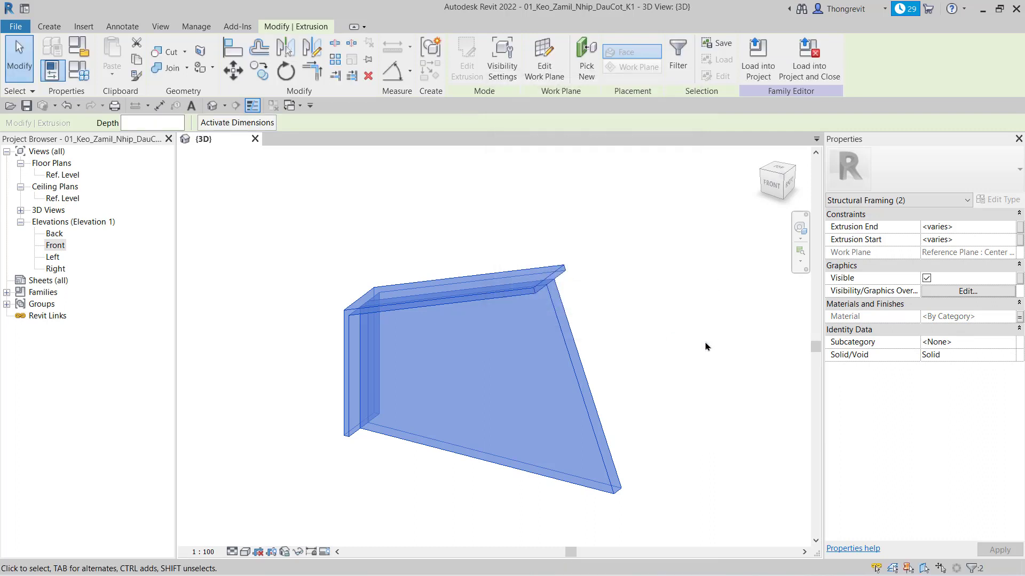
click(49, 26)
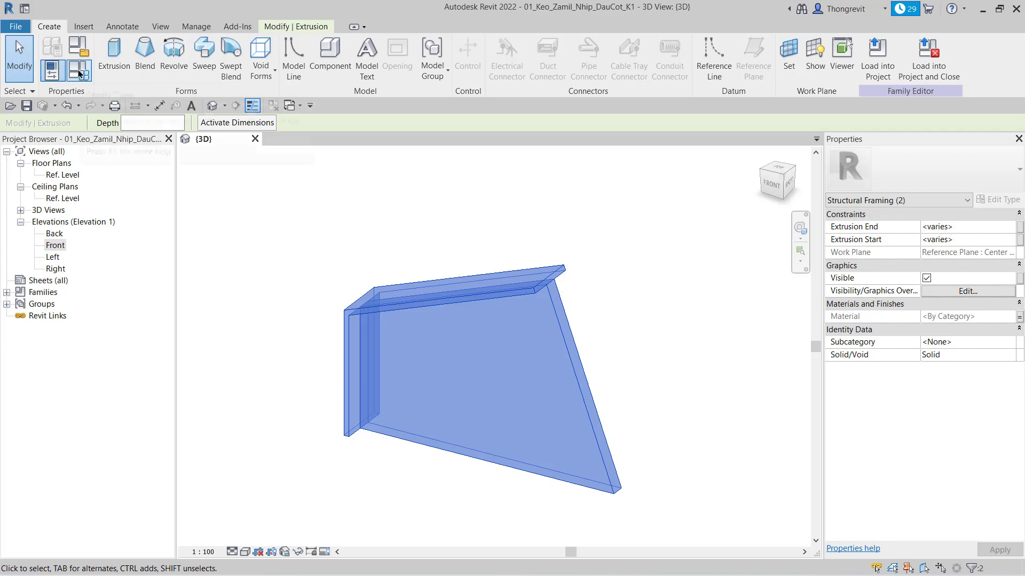
Step: Add a new family type named I_950x200x10x8 in Family Types
click(79, 72)
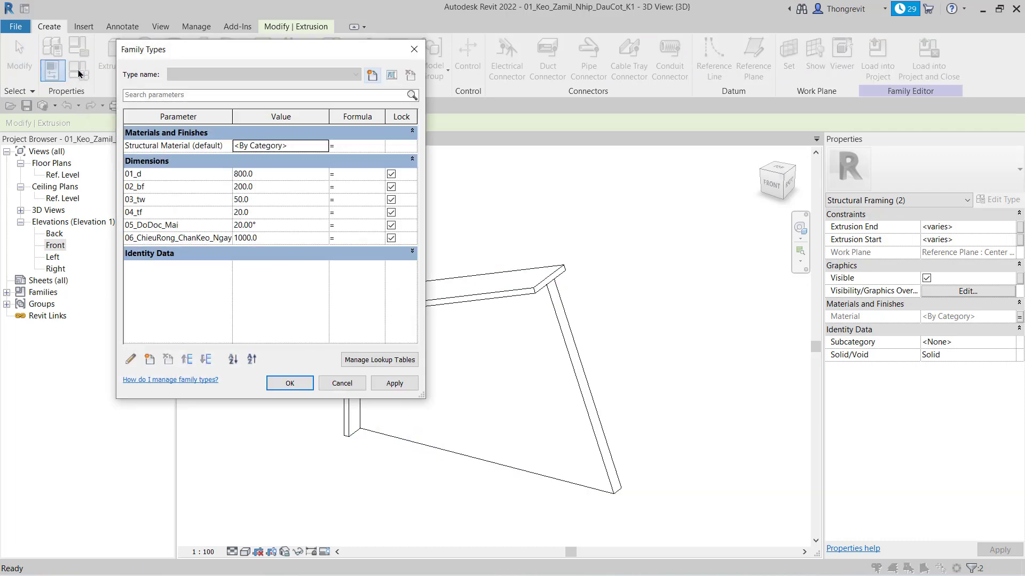
click(372, 75)
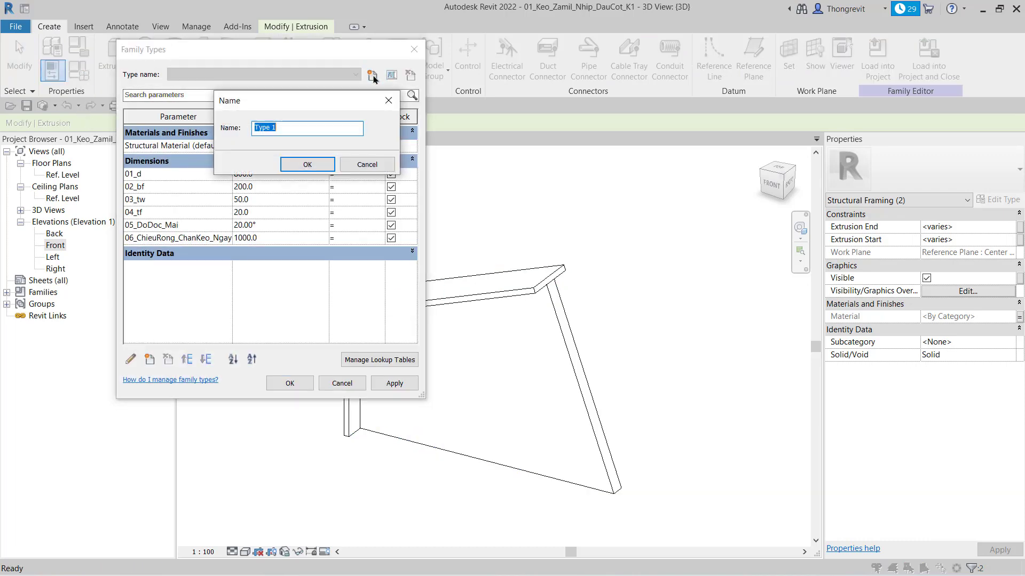
text(10x8)
key(Return)
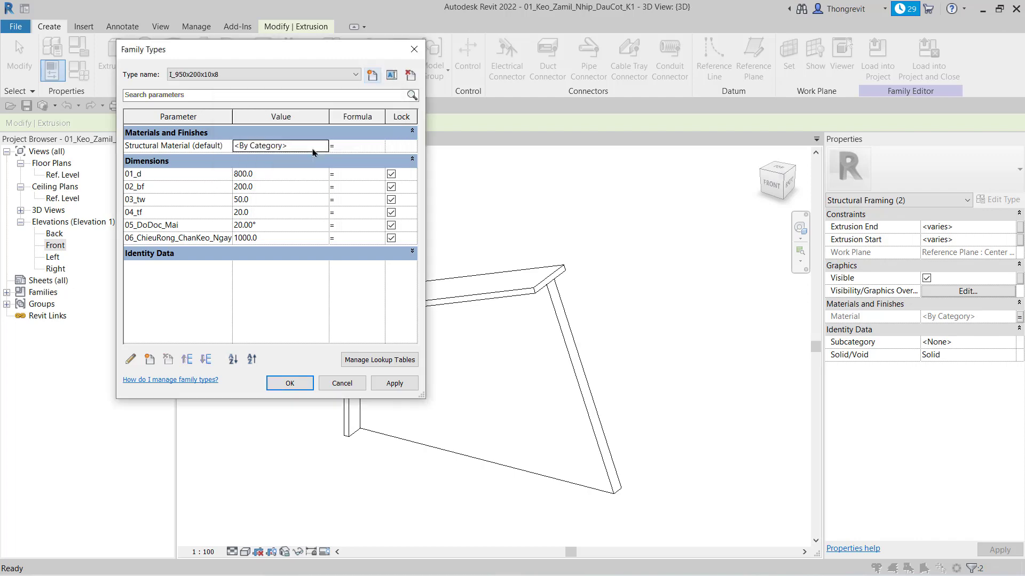
Step: Set Structural Material to Steel, 45-345 from the material library
click(323, 146)
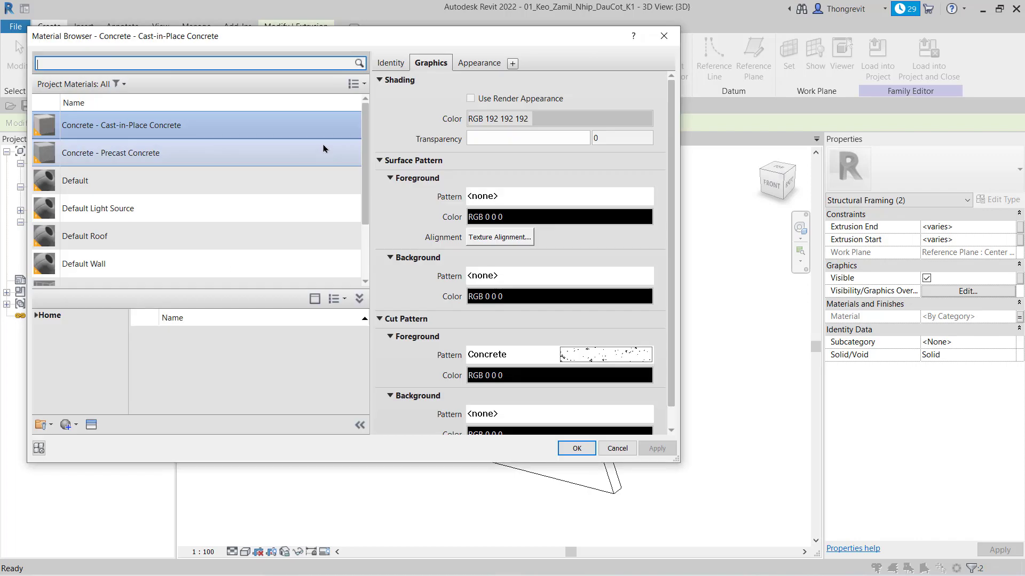
text(steel 45)
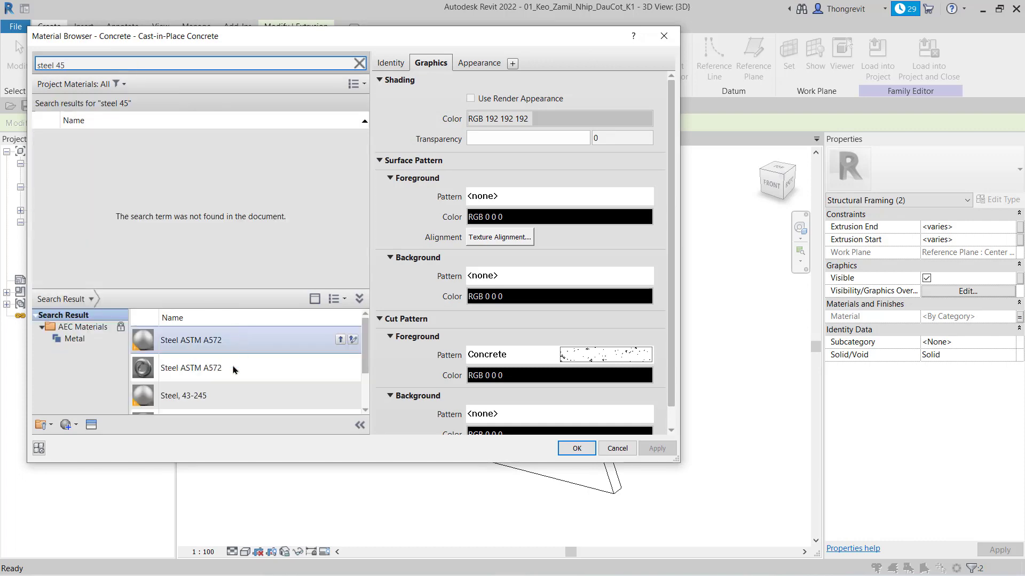
scroll(231, 401, down, 2)
click(340, 373)
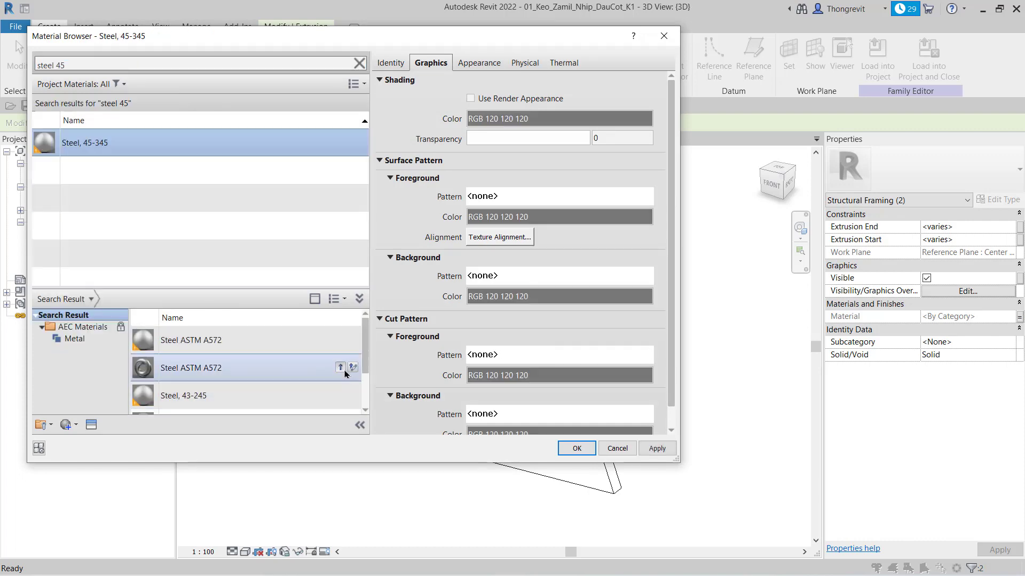
click(572, 447)
Step: Enter the type dimensions: 01_d 950, 03_tw 10, 04_tf 8, 05_DoDoc_Mai 10°
click(262, 178)
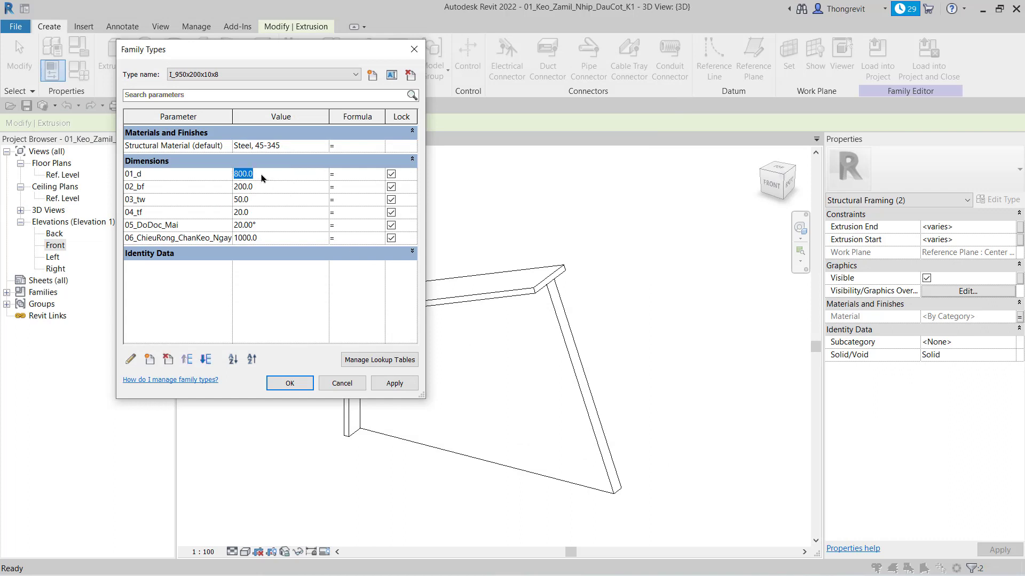
text(950)
click(269, 187)
click(271, 200)
text(10)
click(271, 215)
text(8)
click(278, 225)
text(1)
click(290, 243)
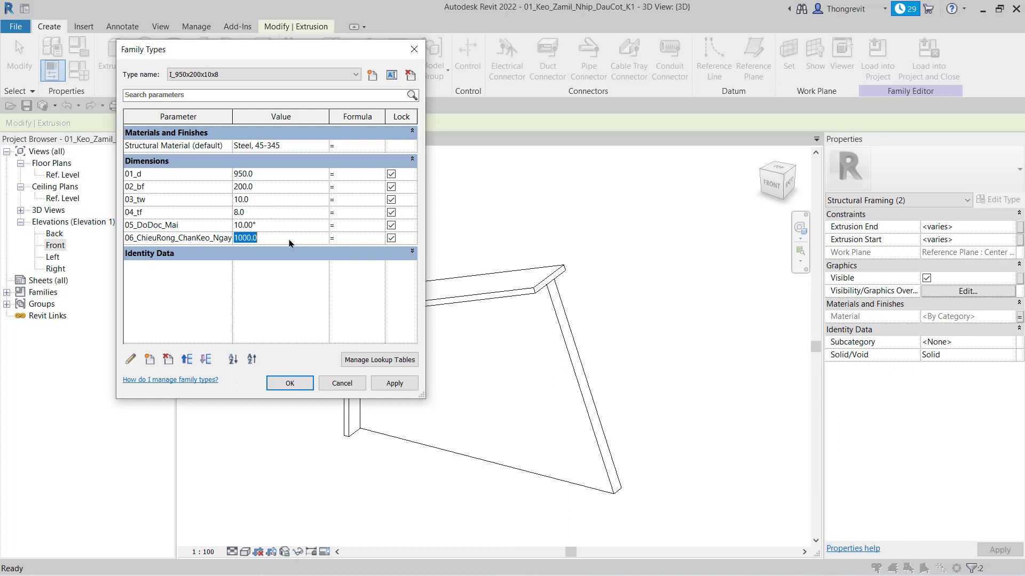
Step: Make Structural Material a type parameter and apply the values to the model
click(346, 305)
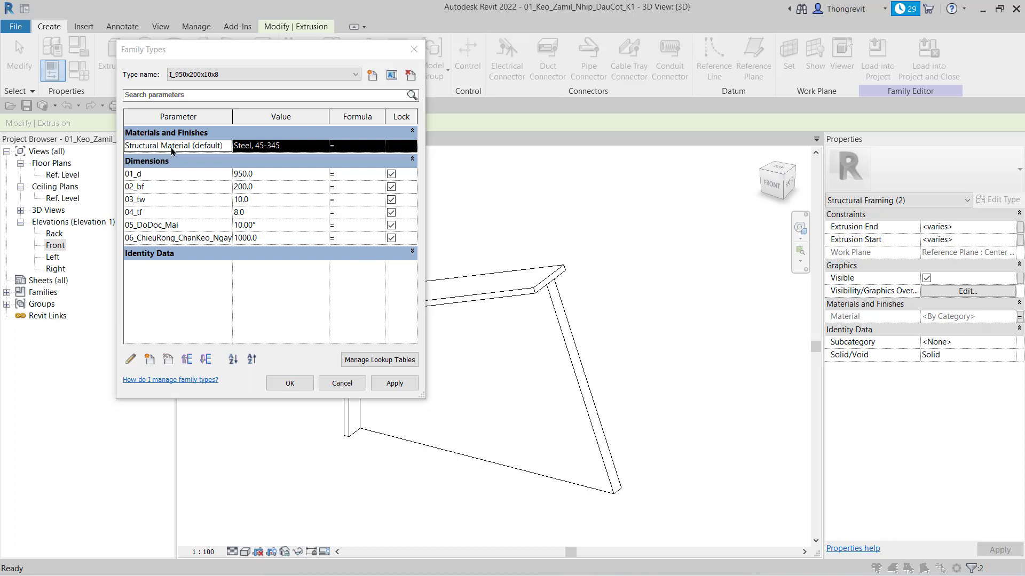
click(130, 359)
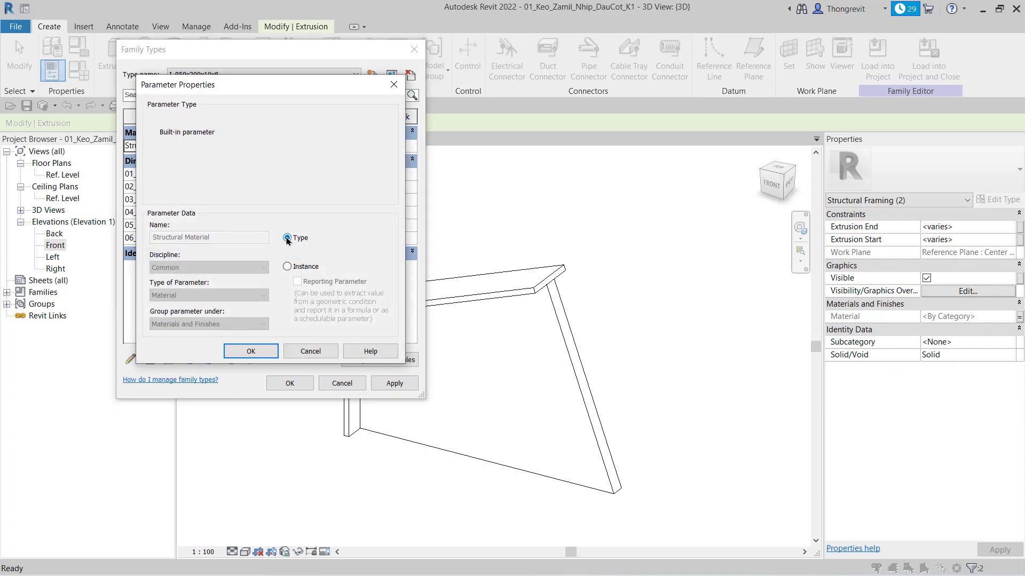
click(256, 350)
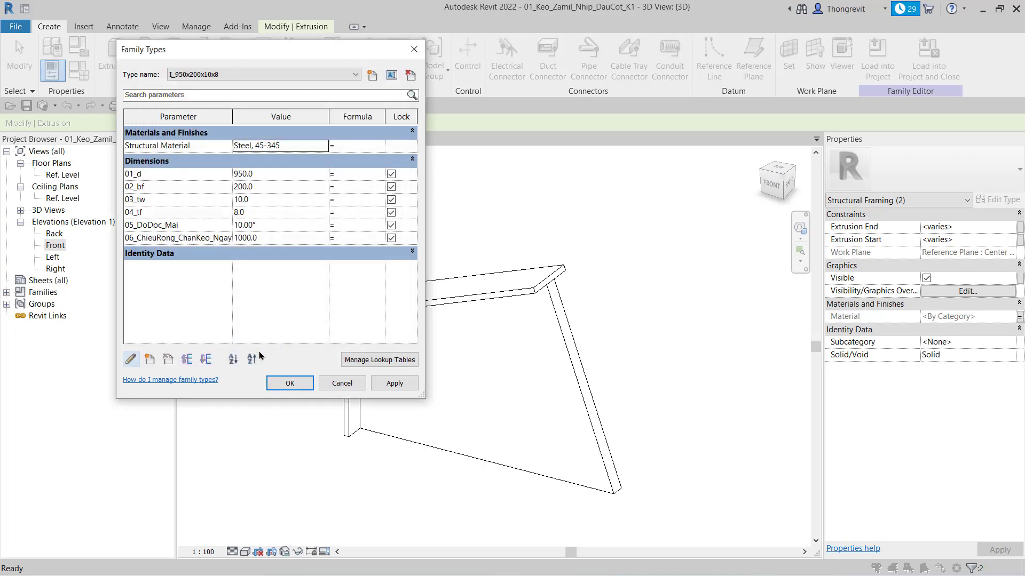
click(297, 383)
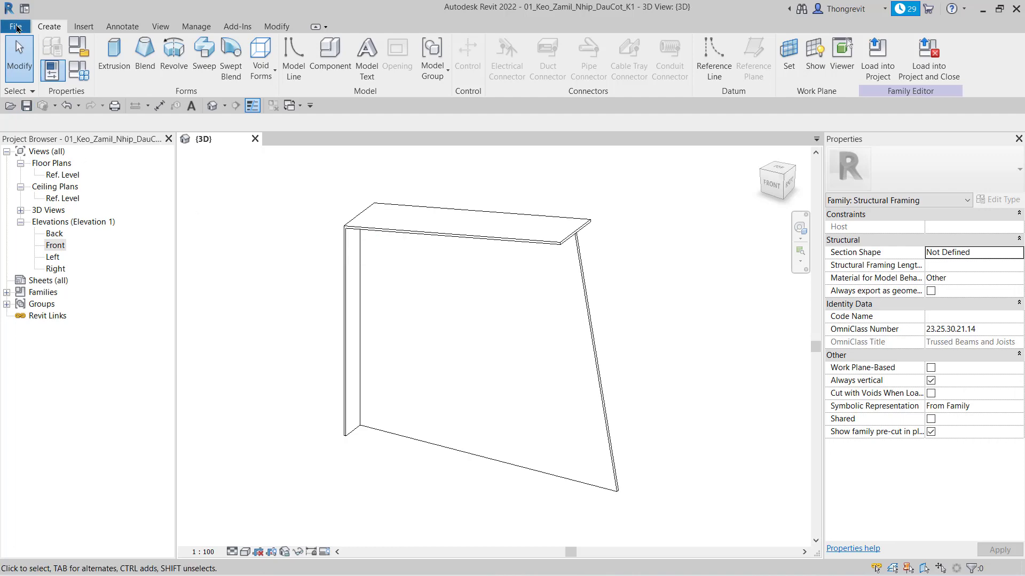
Step: Purge unused items from the family
click(15, 26)
click(308, 174)
click(197, 26)
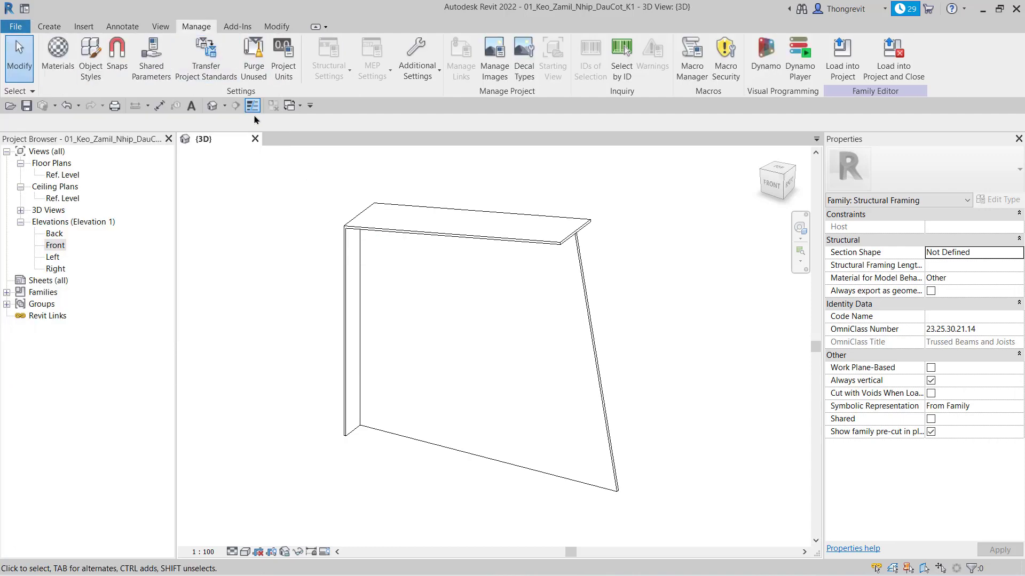
click(254, 56)
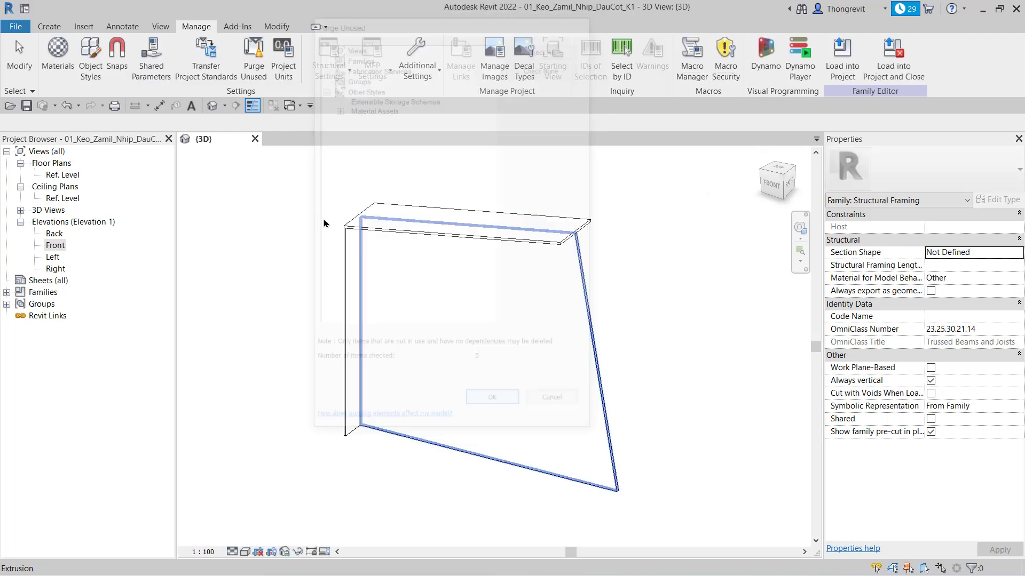
Step: Save a temporary copy of the family named z
click(20, 30)
mouse_move(49, 198)
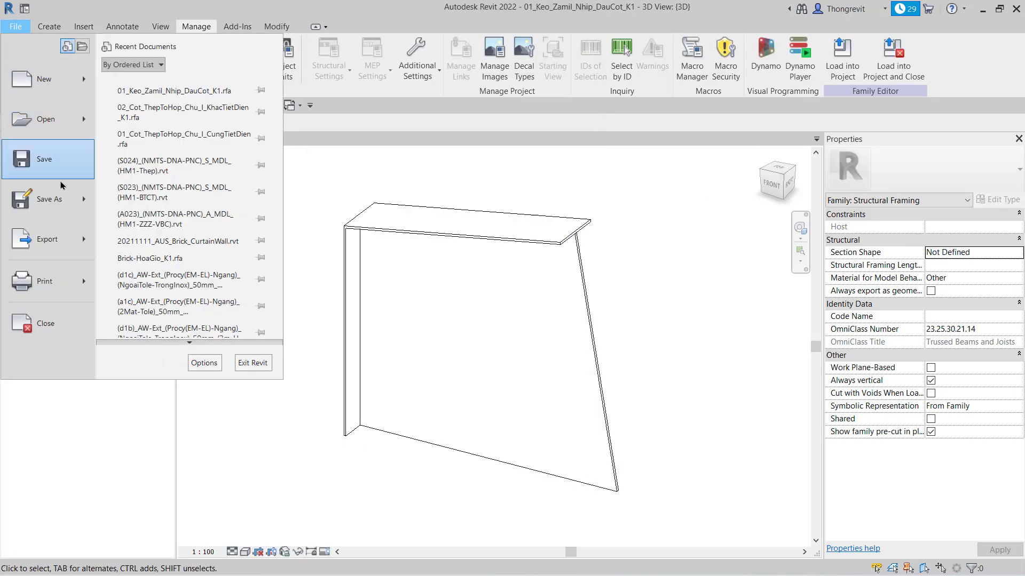
click(170, 180)
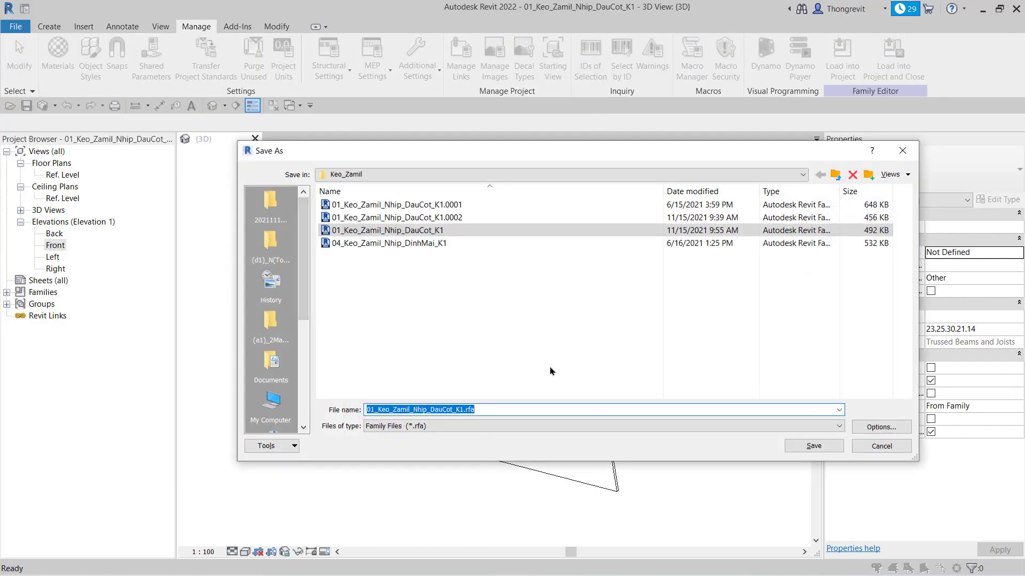
text(z)
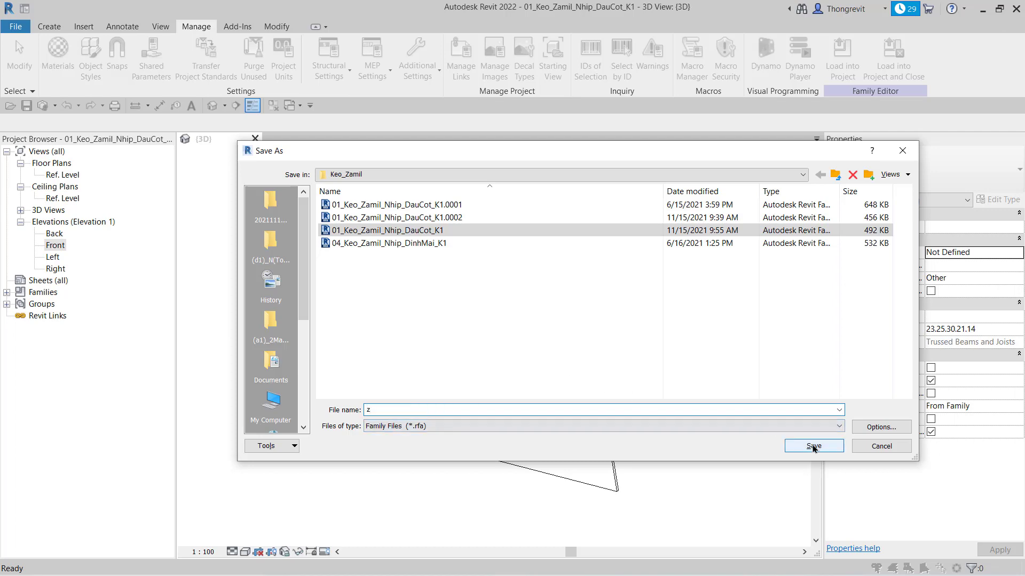
click(813, 446)
Step: Save the family over 01_Keo_Zamil_Nhip_DauCot_K1.rfa, confirming the replacement
click(16, 27)
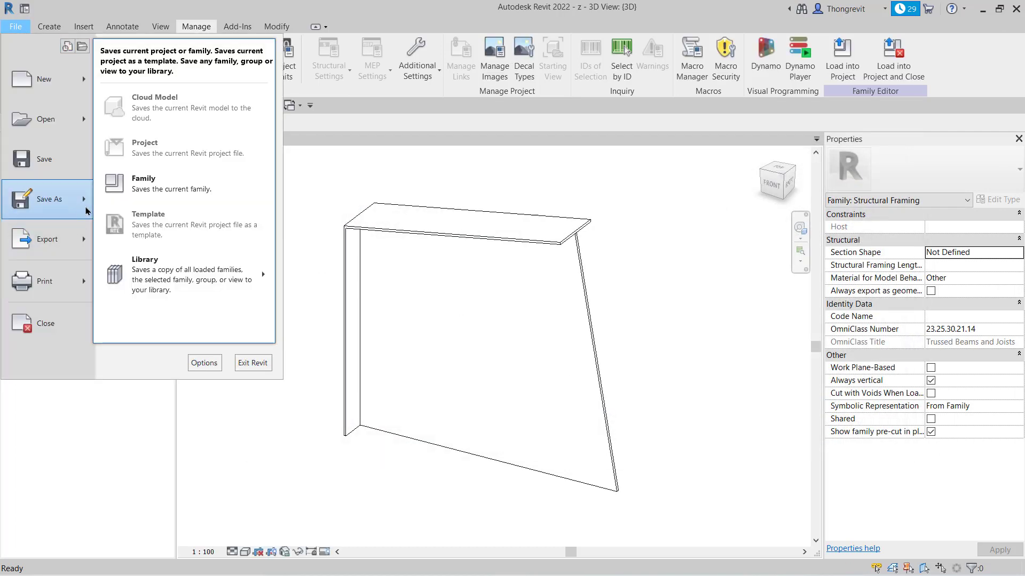
click(160, 244)
click(417, 231)
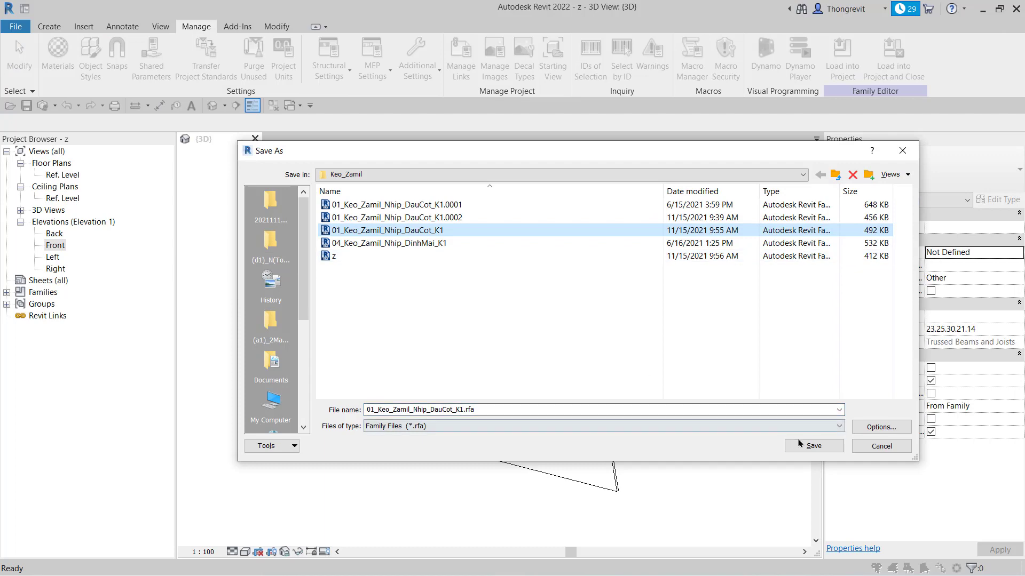
click(813, 446)
click(499, 319)
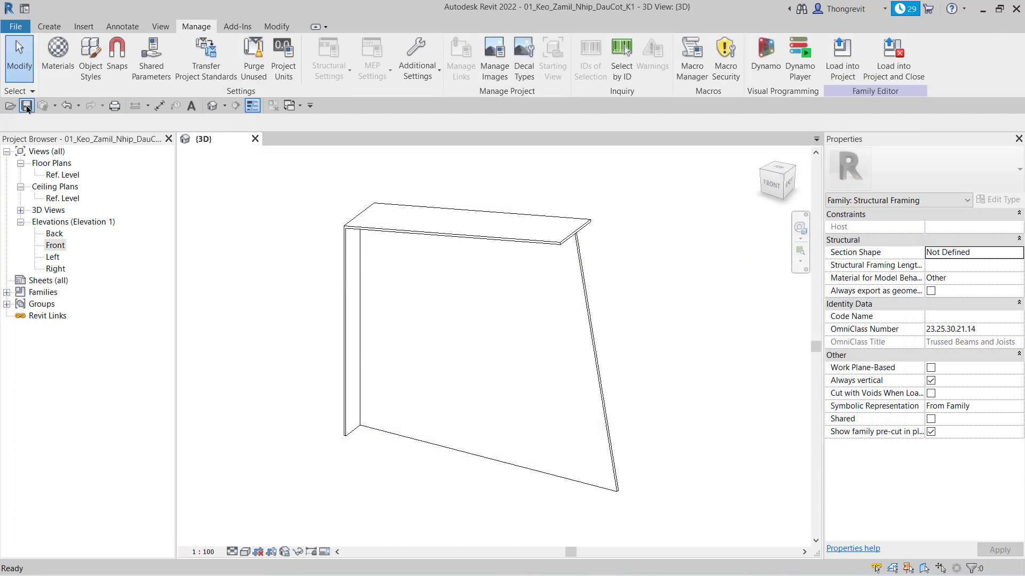
Step: Delete the z and backup family files from the Keo_Zamil folder
click(9, 105)
click(243, 224)
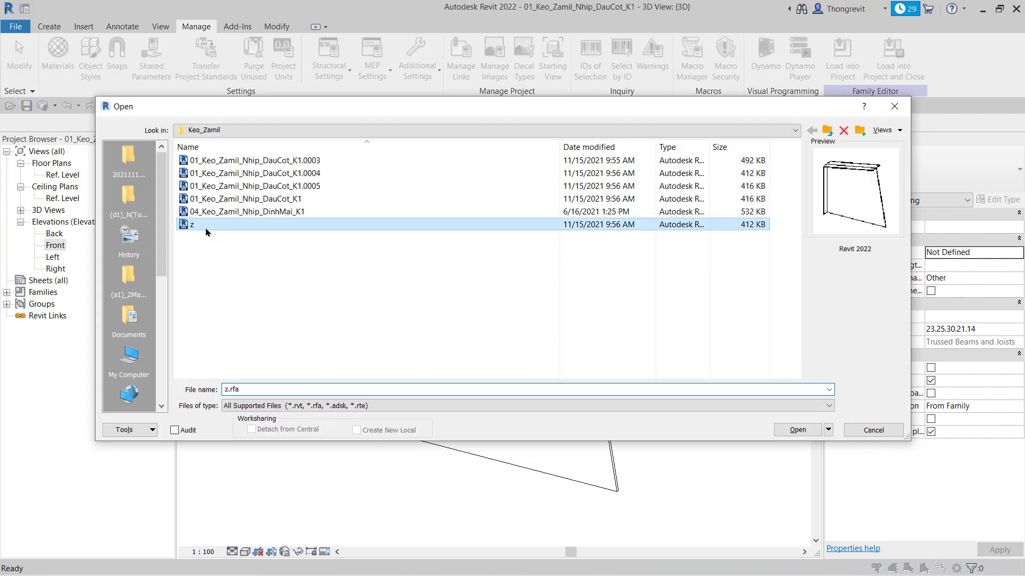
key(Delete)
key(Delete)
key(Delete)
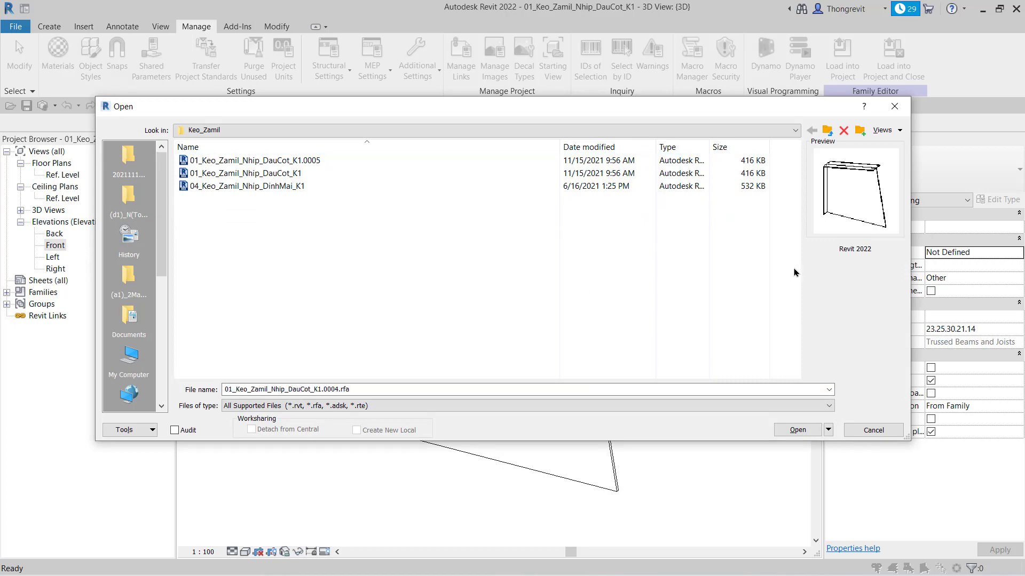
click(895, 106)
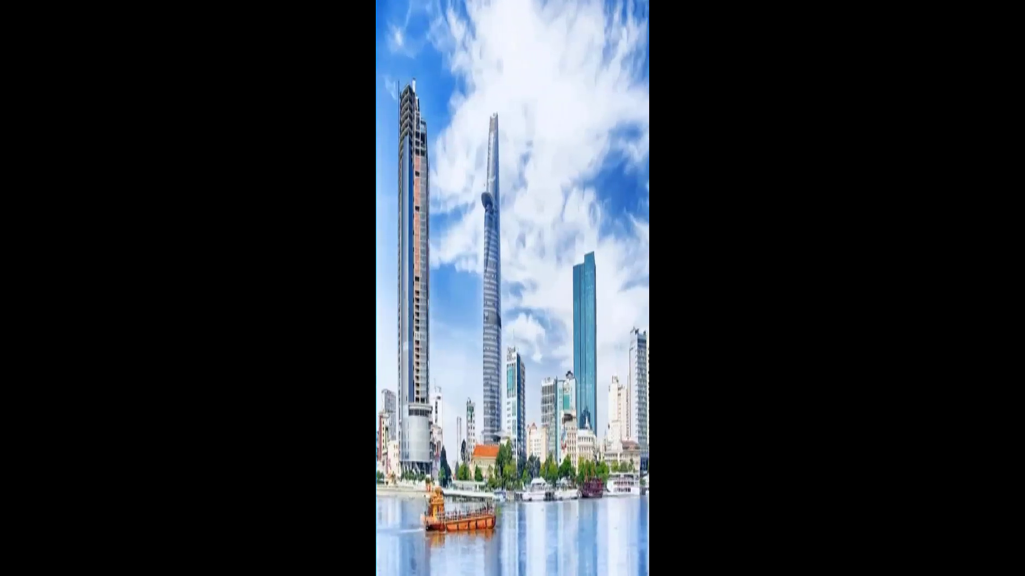